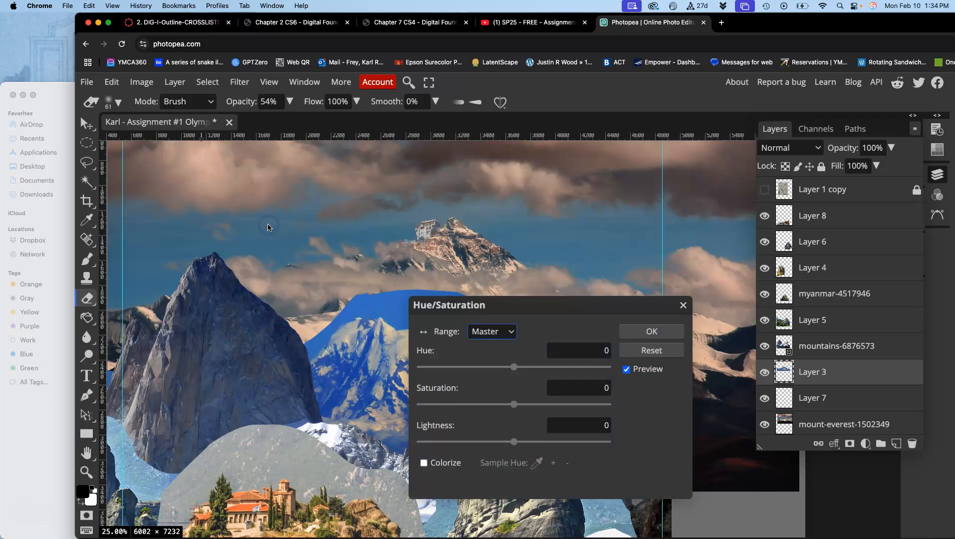
- Adjust Layer 3's Hue/Saturation with a hue of -4 and a saturation of -49
left_click_drag(511, 305, 657, 182)
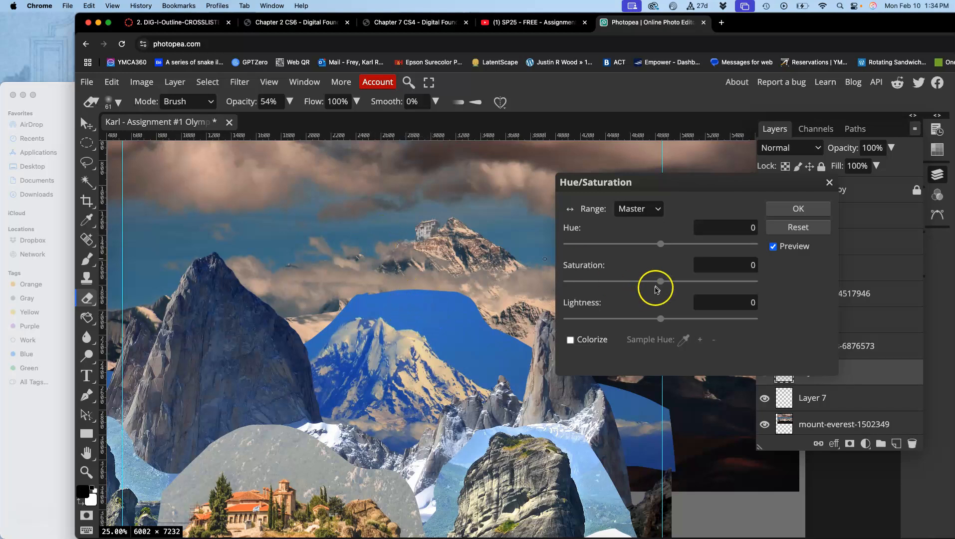
mouse_move(664, 248)
left_mouse_down()
mouse_move(652, 248)
mouse_move(670, 248)
mouse_move(660, 250)
left_mouse_up()
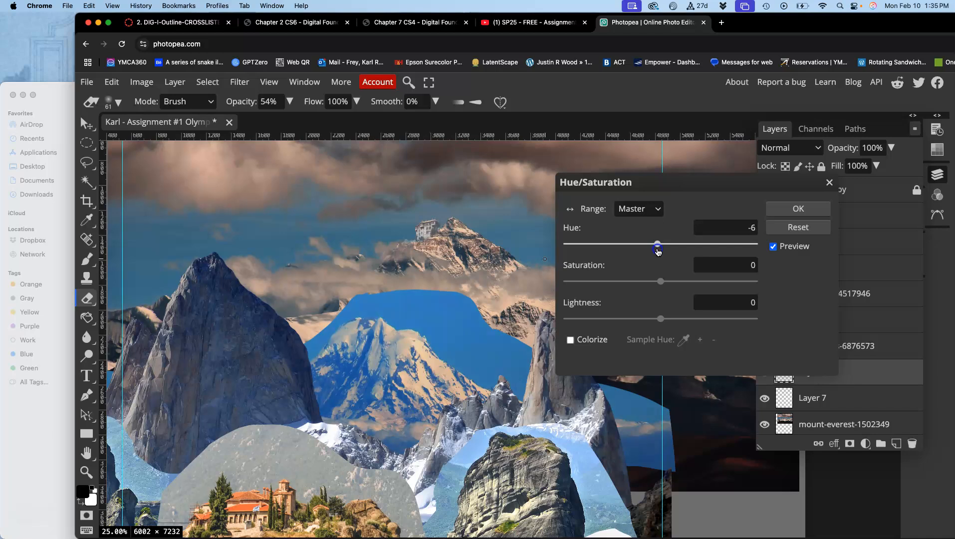
left_click(661, 281)
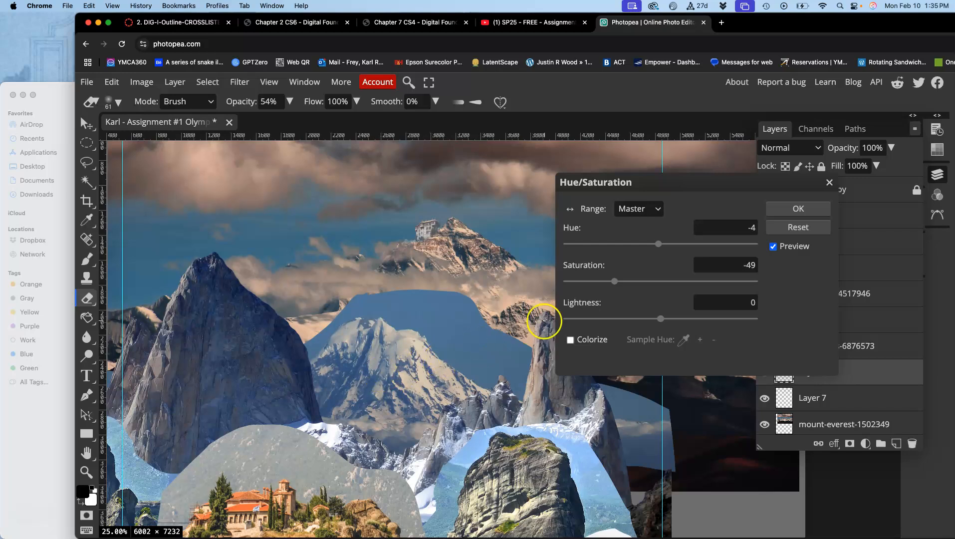
left_click(798, 210)
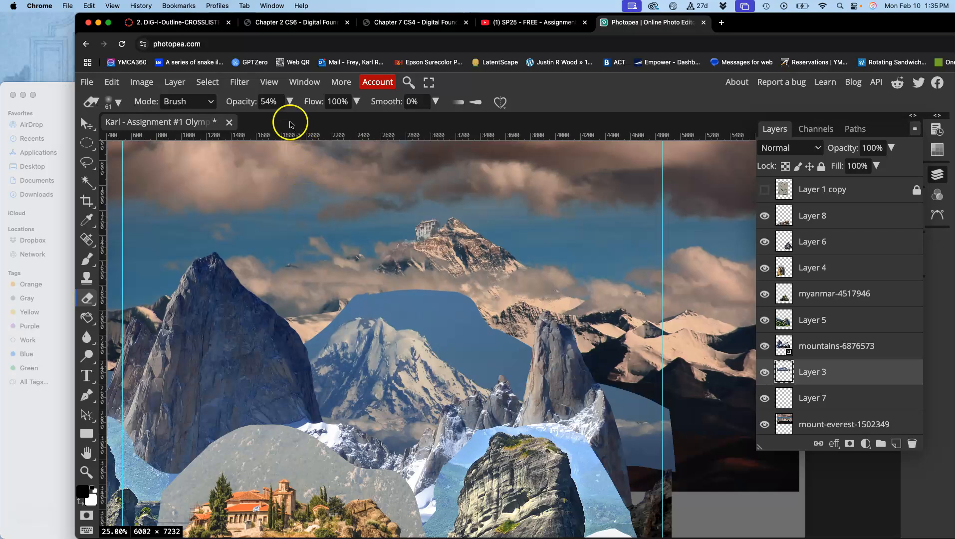
- Apply Levels to Layer 3 with black input 30, midtone 0.85 and white input 224
left_click(140, 85)
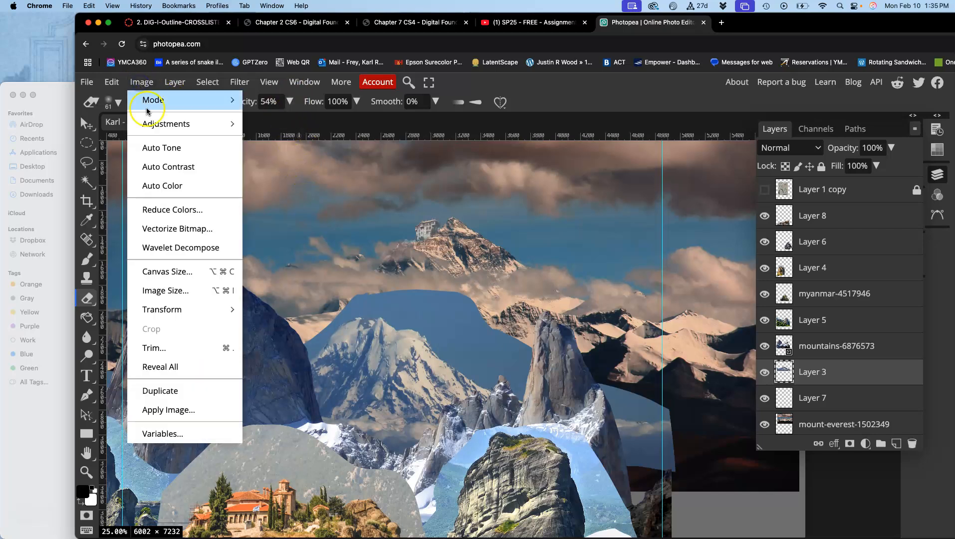
mouse_move(199, 130)
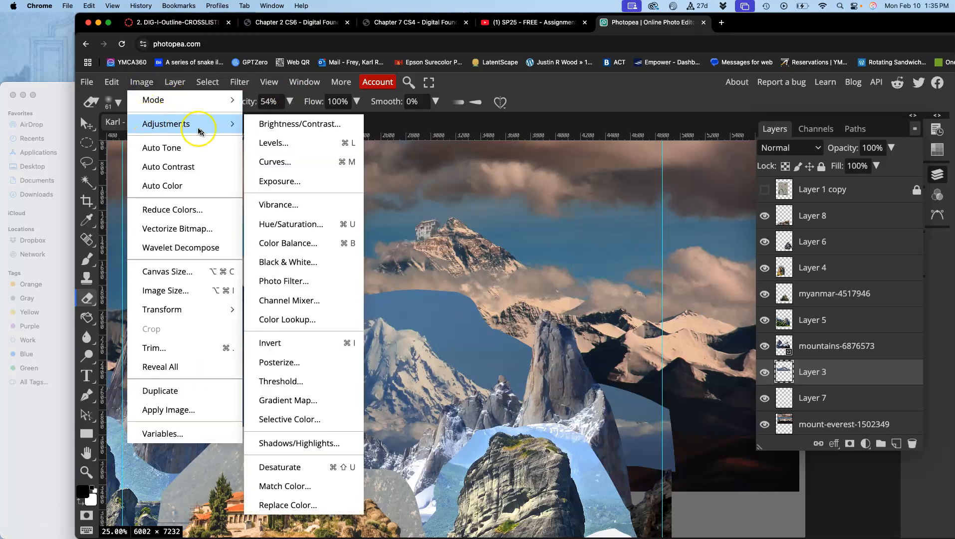
left_click(257, 145)
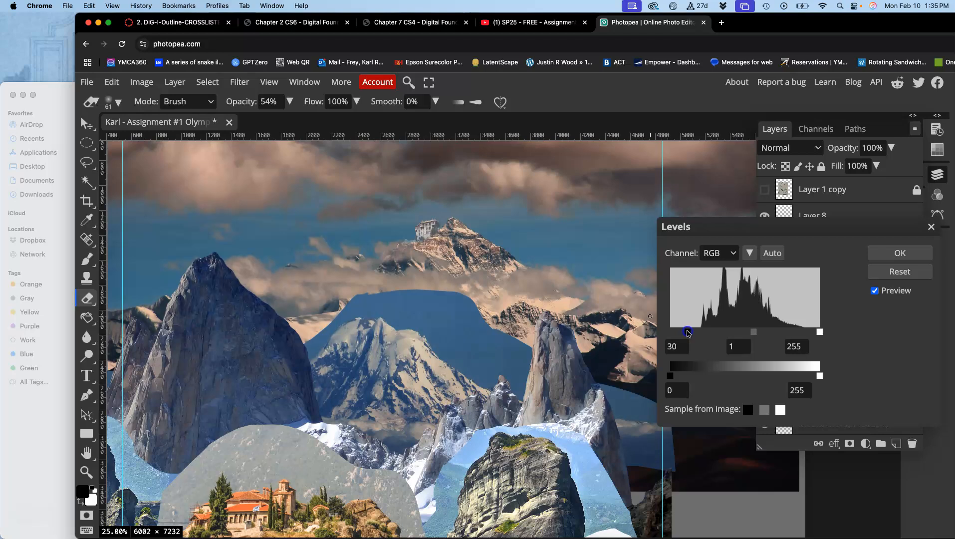
left_click_drag(741, 333, 759, 335)
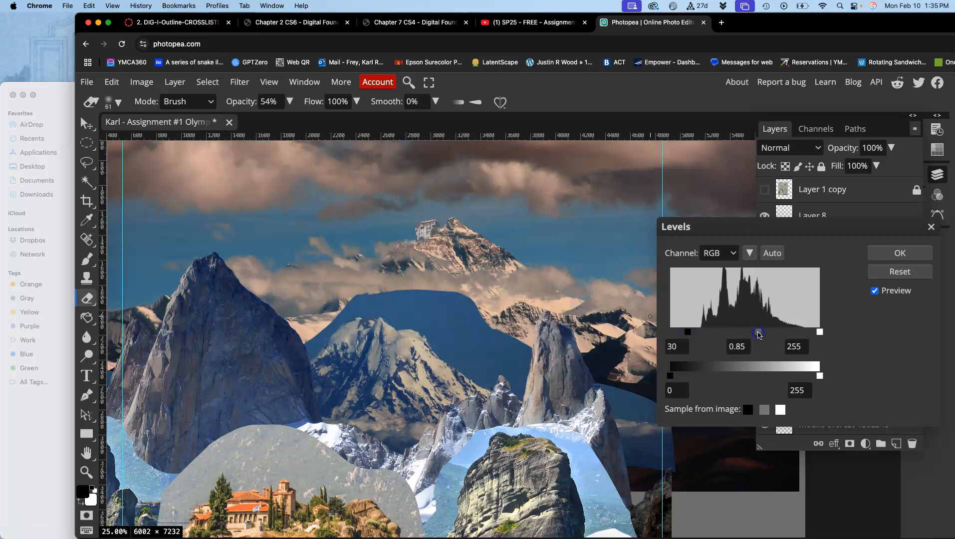
left_click_drag(821, 333, 814, 333)
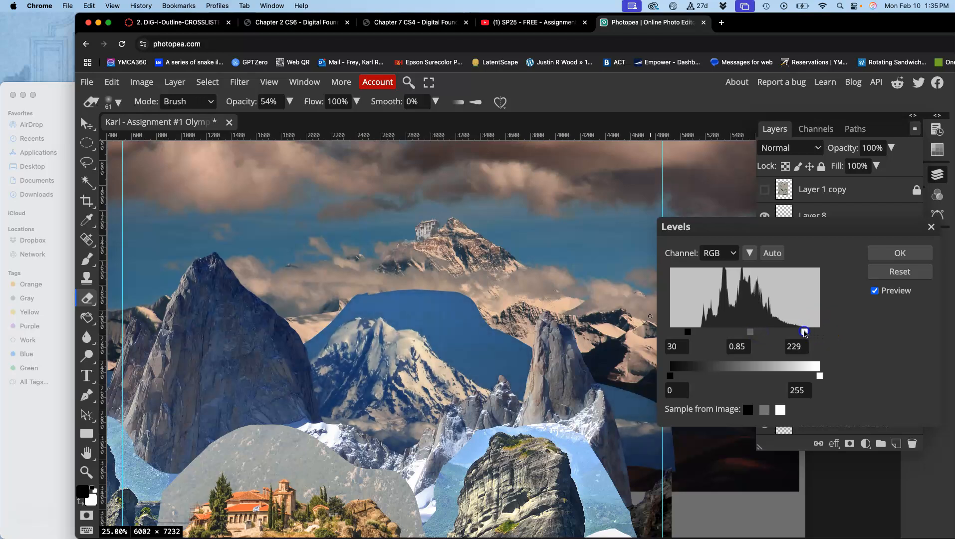
left_click_drag(804, 333, 800, 333)
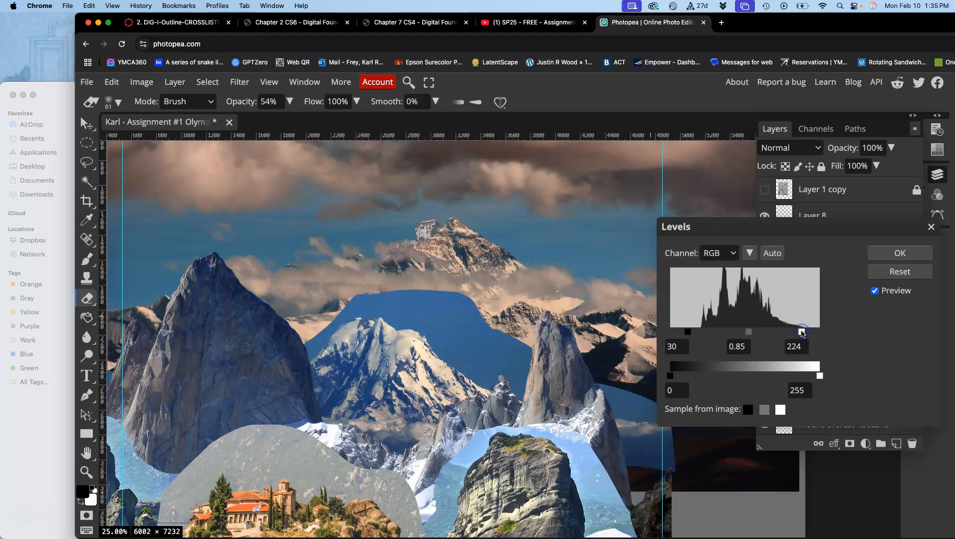
left_click(889, 255)
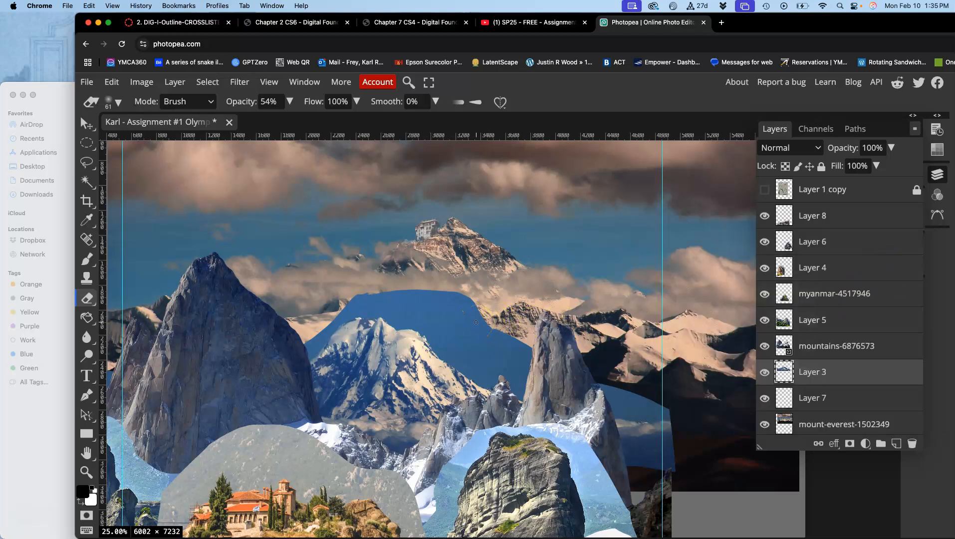
- Set the Eraser's opacity to 100%
left_click(435, 267)
left_click(290, 102)
left_click_drag(267, 119, 265, 121)
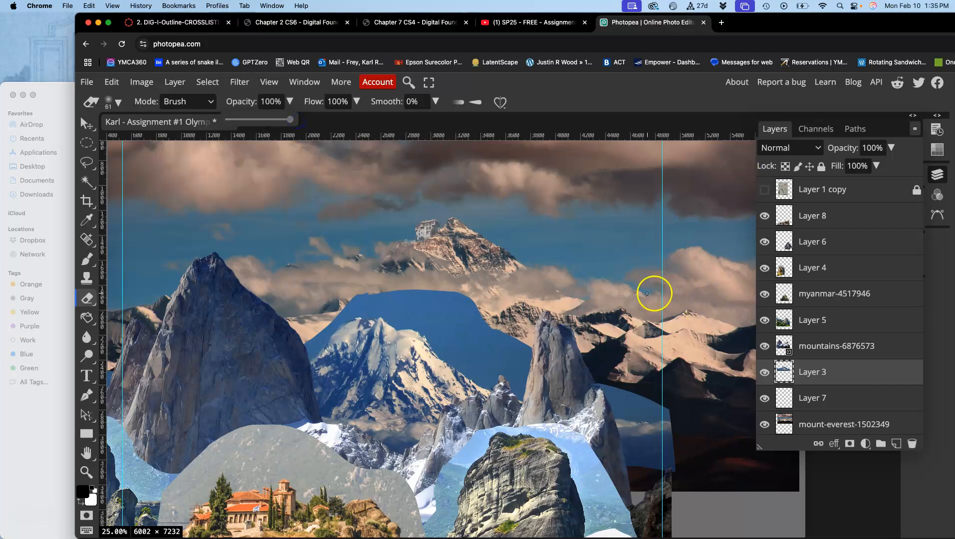
- Try to erase the blue sky above the snowy peak on Layer 3 with a soft 499 px Eraser
left_click(118, 103)
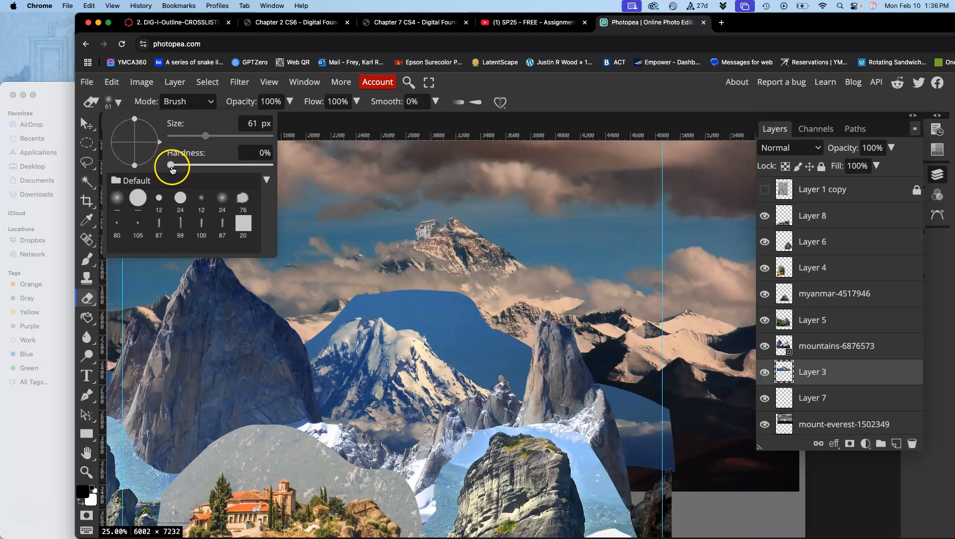
left_click_drag(206, 135, 224, 135)
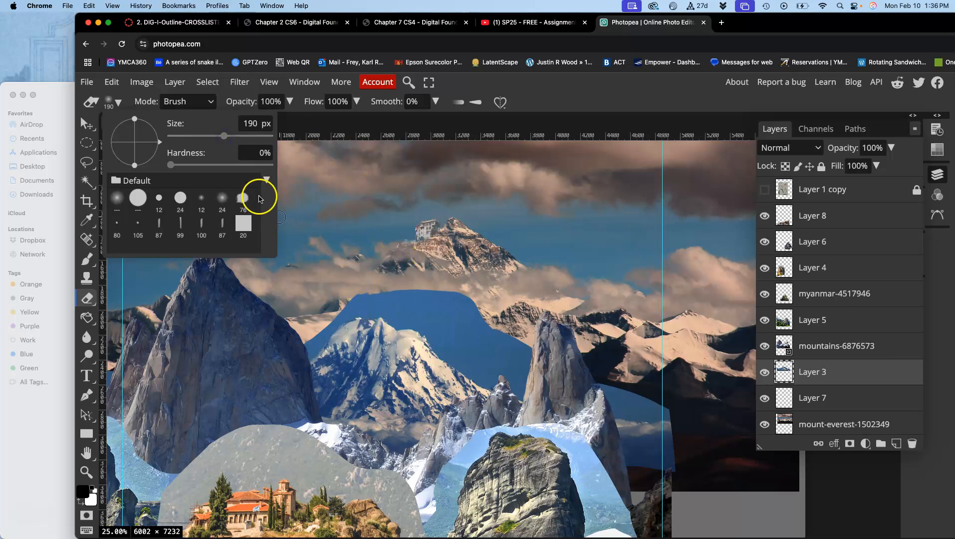
left_click(246, 135)
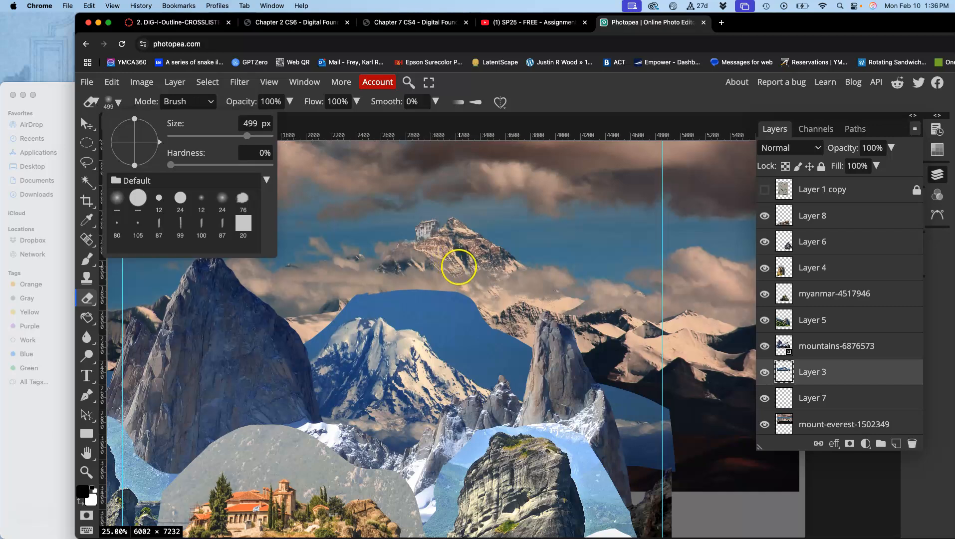
left_click(458, 267)
mouse_move(475, 256)
left_mouse_down()
mouse_move(469, 294)
mouse_move(471, 283)
left_mouse_up()
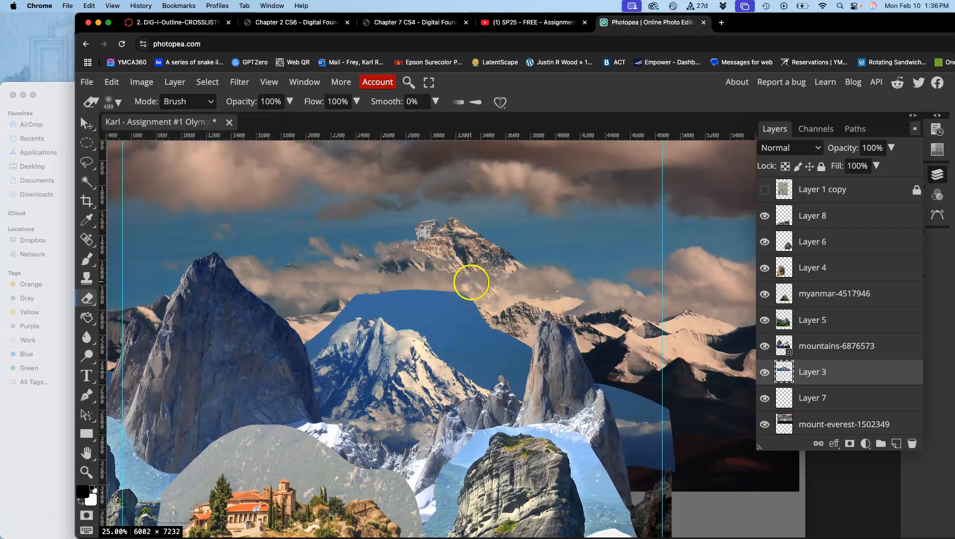
mouse_move(494, 318)
left_mouse_down()
mouse_move(481, 300)
mouse_move(442, 301)
mouse_move(477, 274)
mouse_move(411, 337)
mouse_move(473, 290)
mouse_move(413, 281)
mouse_move(334, 288)
left_mouse_up()
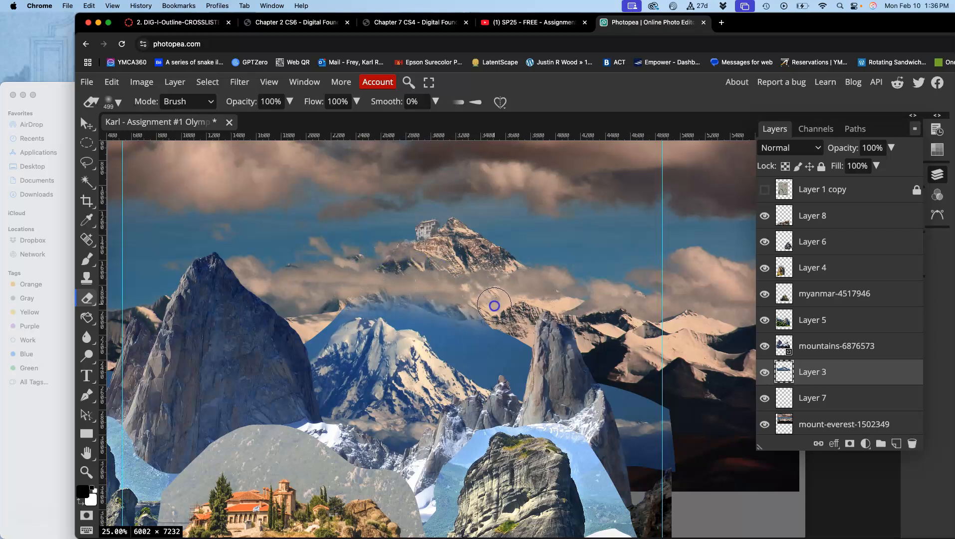
left_click_drag(495, 305, 527, 328)
mouse_move(615, 368)
left_mouse_down()
mouse_move(678, 394)
mouse_move(654, 396)
mouse_move(577, 369)
mouse_move(527, 335)
mouse_move(408, 287)
mouse_move(343, 295)
left_mouse_up()
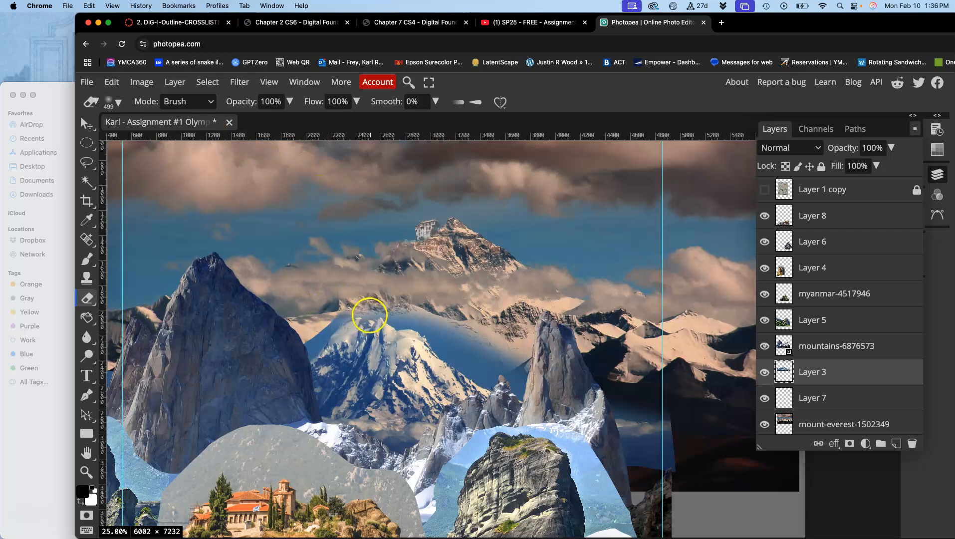
key("super+z")
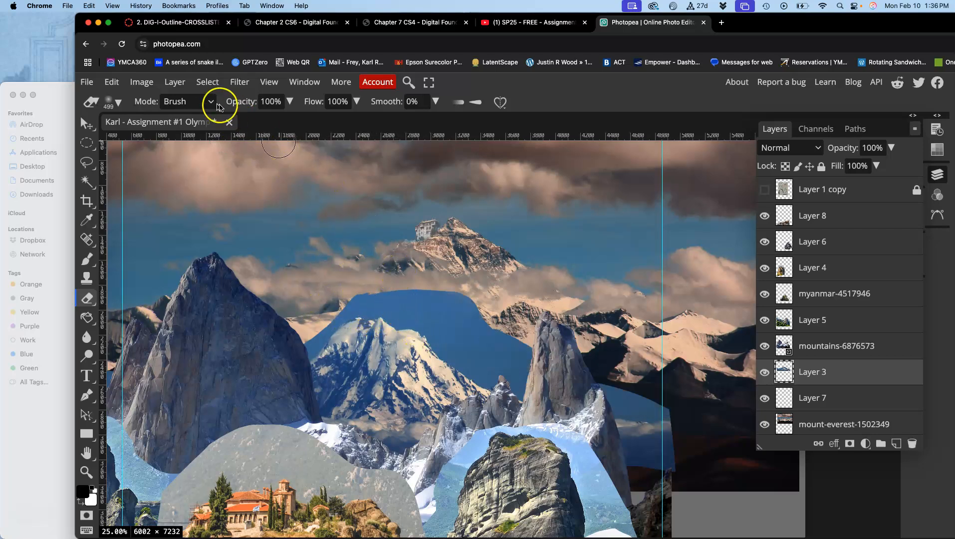
- Erase the hard upper edge of Layer 3's blue sky on both sides of the snowy peak with a soft 168 px Eraser
left_click(118, 102)
left_click_drag(207, 133, 222, 136)
left_click_drag(376, 290, 362, 298)
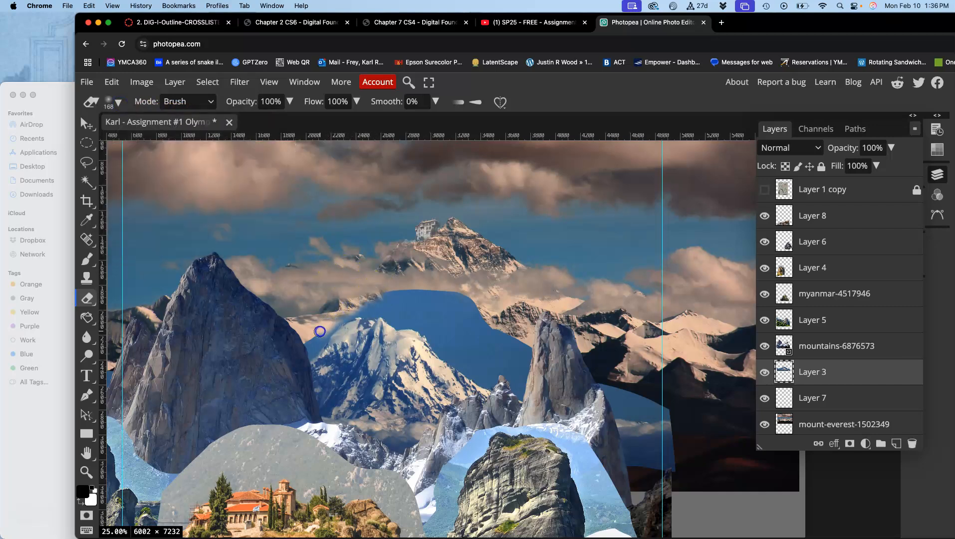
left_click_drag(389, 279, 373, 295)
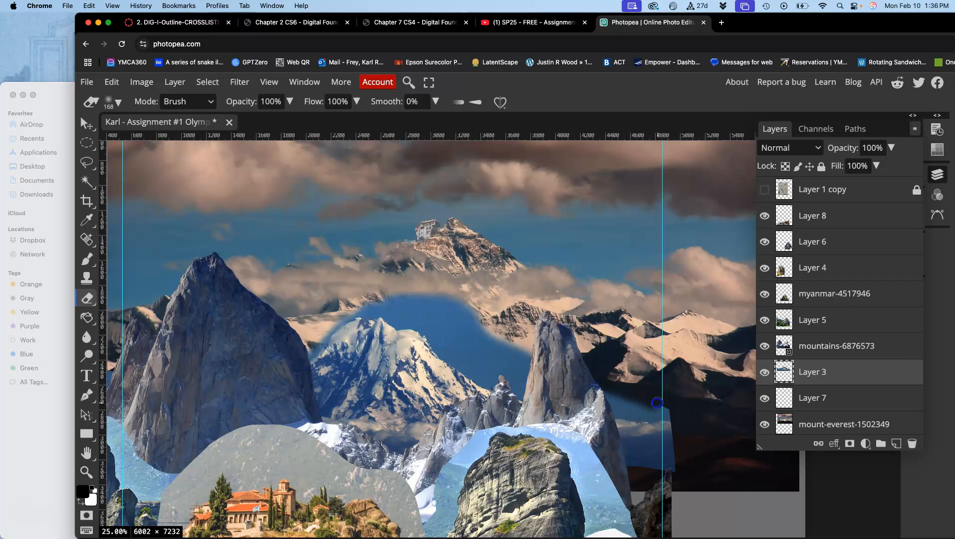
left_click(458, 304)
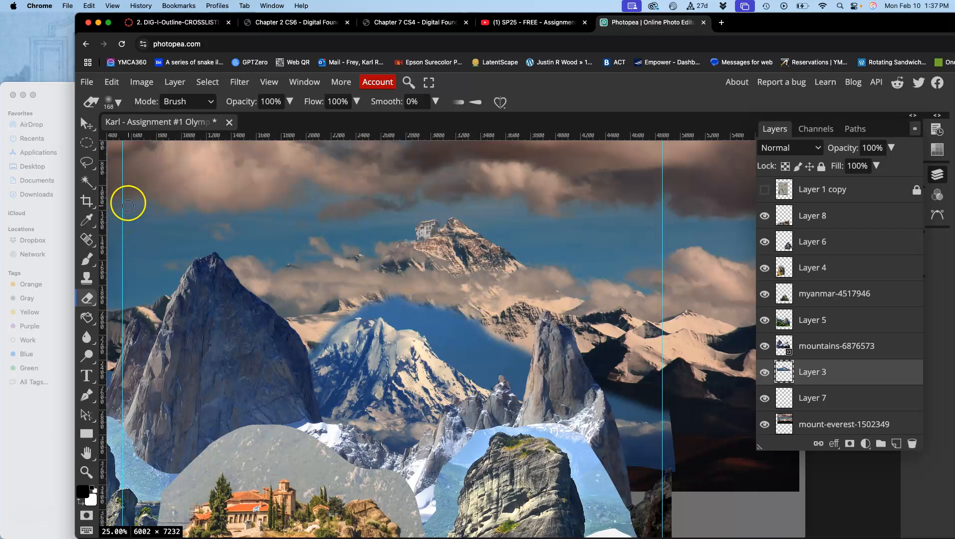
- Select Layer 3's blue sky around the snowy peak with the Magic Wand at tolerance 16, adding the remaining areas on both sides
left_click(87, 180)
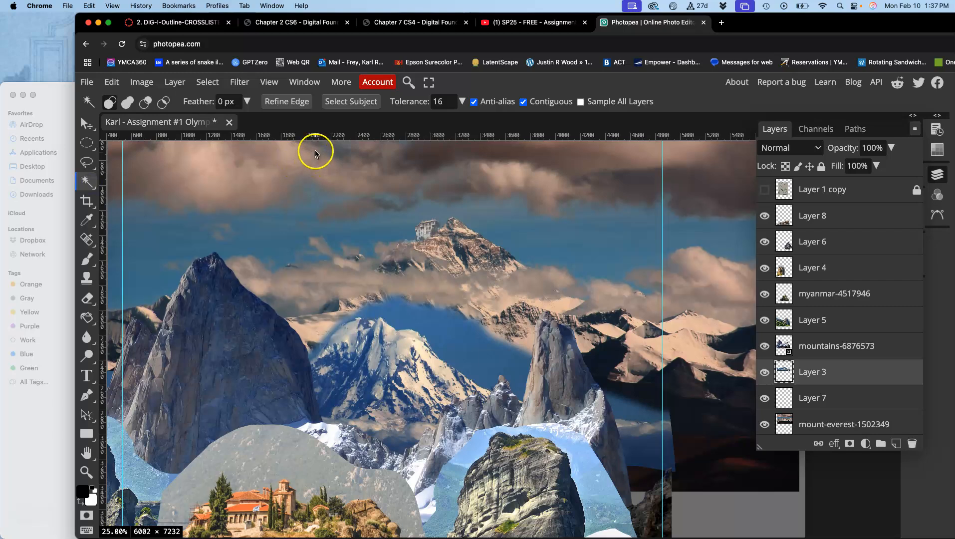
left_click(462, 345)
key("shift")
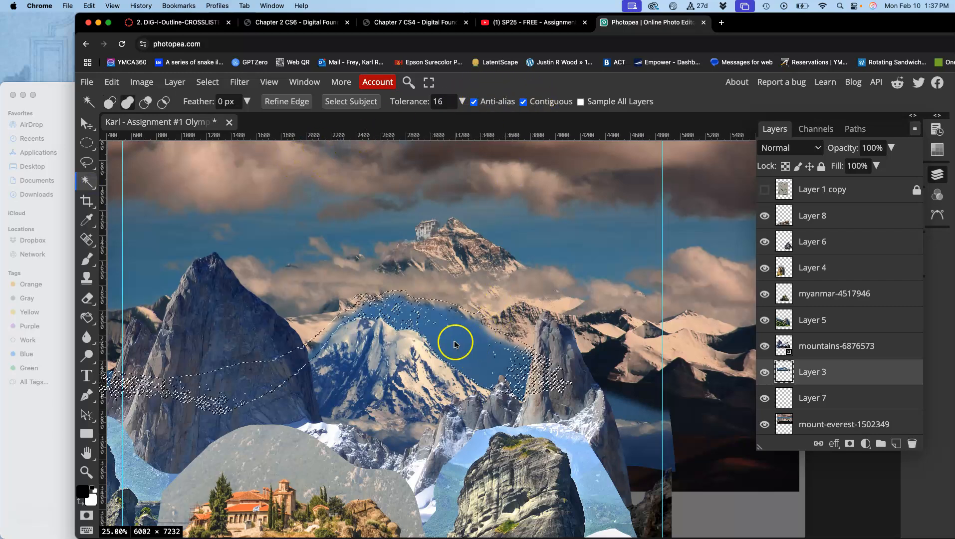
left_click(504, 358, "shift")
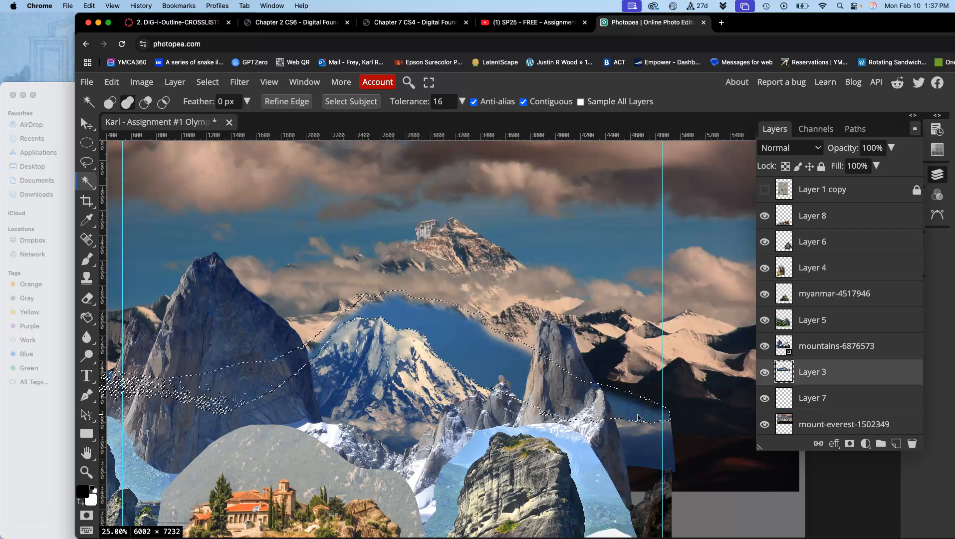
left_click(231, 385, "shift")
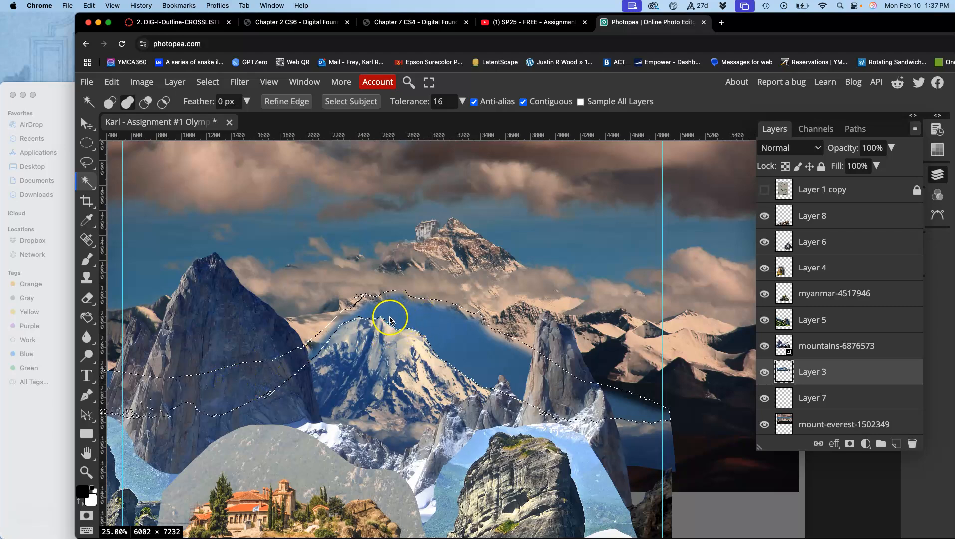
- Erase along the upper edge of the selected blue sky with the 168 px Eraser
scroll(415, 334, "up", 3)
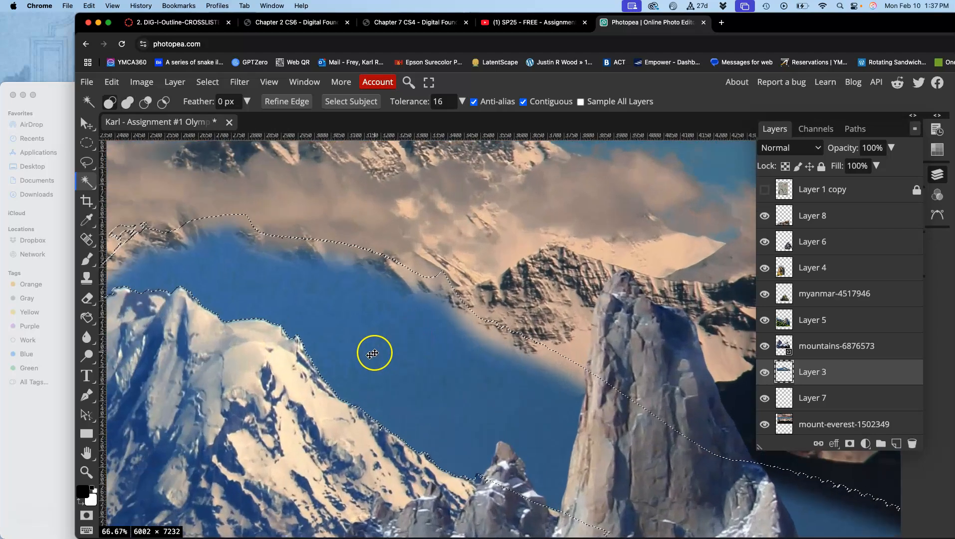
left_click(87, 298)
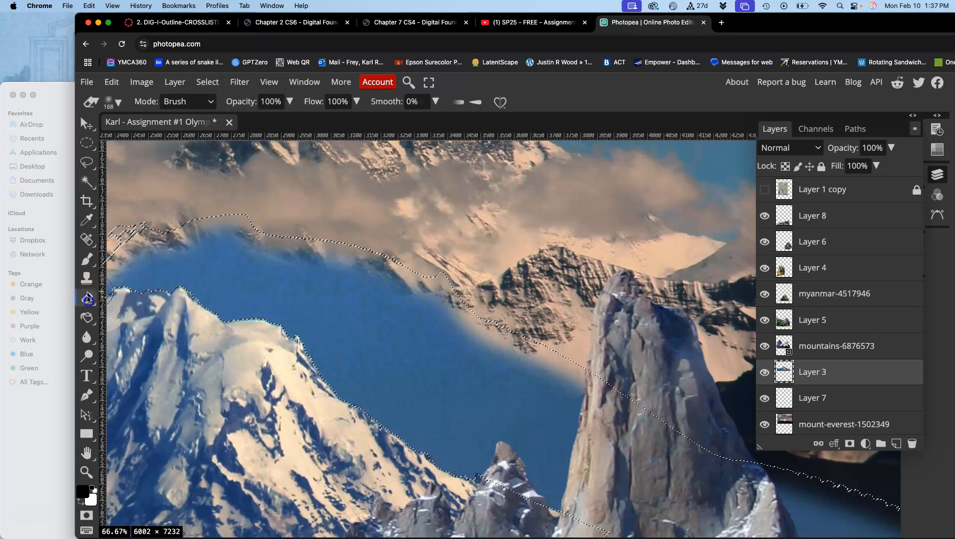
mouse_move(419, 242)
left_mouse_down()
mouse_move(295, 365)
mouse_move(379, 260)
mouse_move(274, 348)
mouse_move(322, 273)
mouse_move(239, 330)
mouse_move(220, 306)
mouse_move(167, 284)
mouse_move(171, 258)
left_mouse_up()
scroll(213, 228, "down", 3)
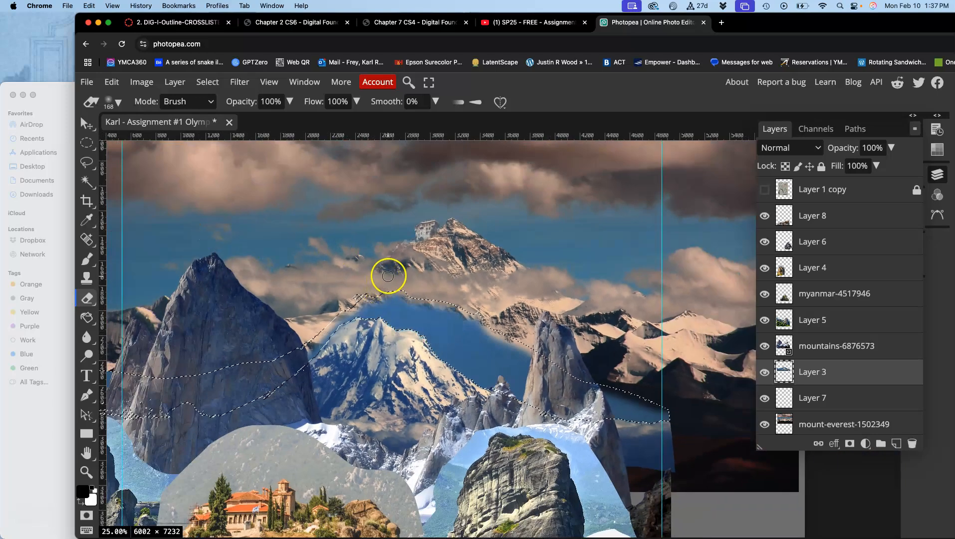
- Erase the selected blue sky around the snowy peak with a 477 px Eraser at 63% opacity, and clear the selection
scroll(387, 279, "up", 1)
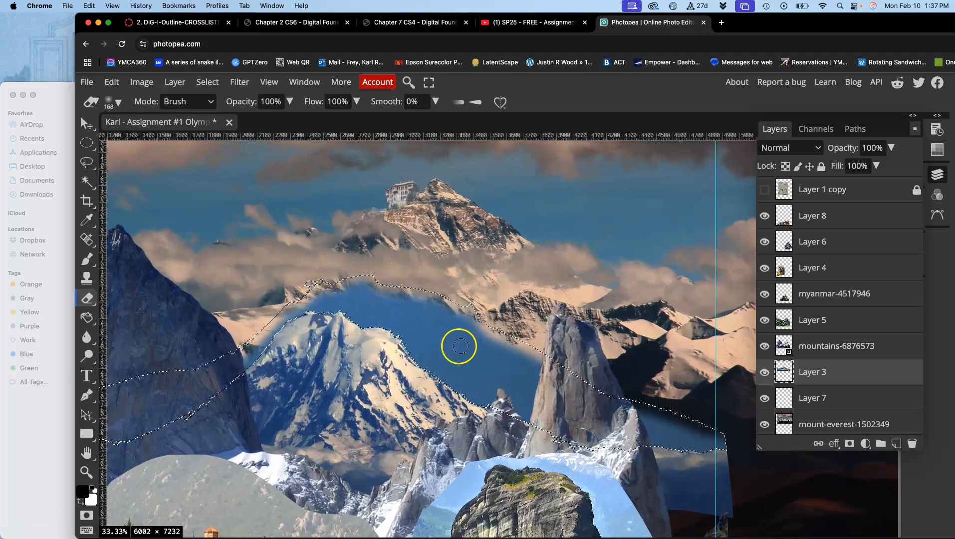
left_click(289, 102)
left_click_drag(290, 119, 272, 120)
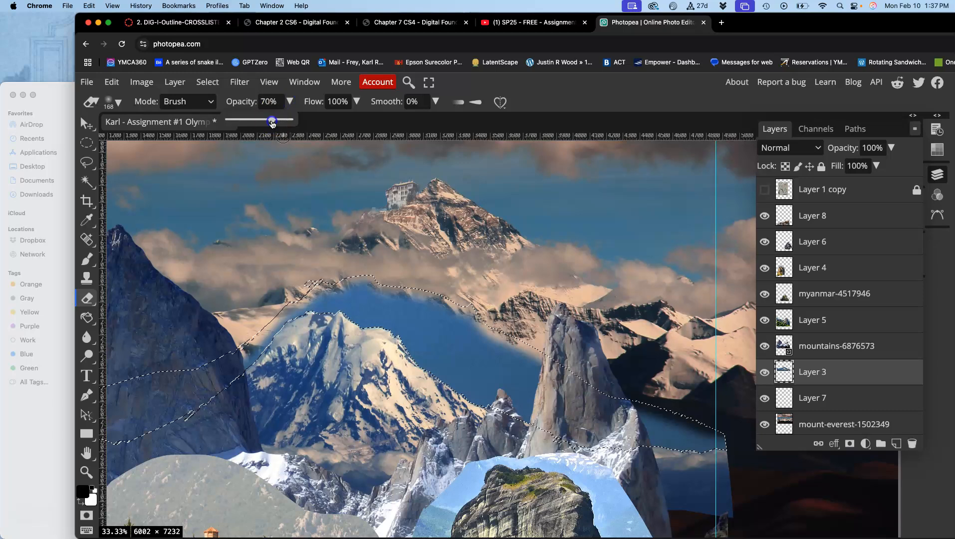
left_click(118, 102)
left_click_drag(219, 136, 246, 136)
mouse_move(472, 320)
left_mouse_down()
mouse_move(285, 259)
mouse_move(336, 271)
mouse_move(434, 263)
mouse_move(504, 272)
mouse_move(328, 290)
mouse_move(402, 293)
mouse_move(298, 303)
mouse_move(344, 311)
mouse_move(288, 334)
mouse_move(294, 361)
mouse_move(225, 370)
mouse_move(407, 359)
mouse_move(241, 379)
mouse_move(507, 334)
mouse_move(385, 365)
mouse_move(497, 360)
mouse_move(444, 380)
mouse_move(537, 366)
mouse_move(503, 397)
mouse_move(519, 409)
mouse_move(580, 391)
mouse_move(623, 402)
mouse_move(606, 430)
mouse_move(699, 420)
mouse_move(708, 428)
mouse_move(660, 453)
mouse_move(725, 443)
mouse_move(564, 440)
mouse_move(574, 421)
mouse_move(557, 414)
mouse_move(428, 434)
mouse_move(511, 391)
mouse_move(485, 346)
mouse_move(324, 279)
mouse_move(556, 315)
mouse_move(403, 275)
mouse_move(487, 306)
left_mouse_up()
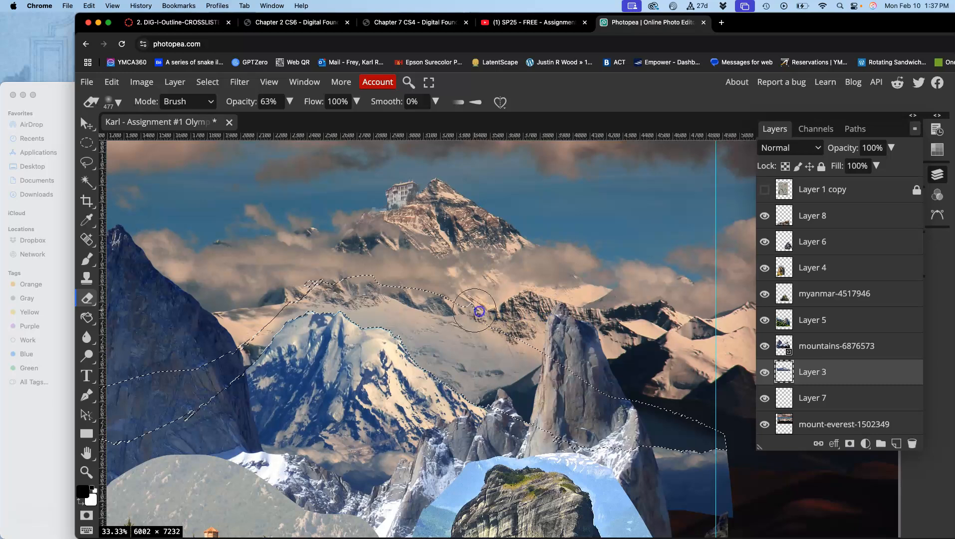
left_click_drag(453, 342, 426, 315)
left_click_drag(351, 328, 383, 307)
key("super+d")
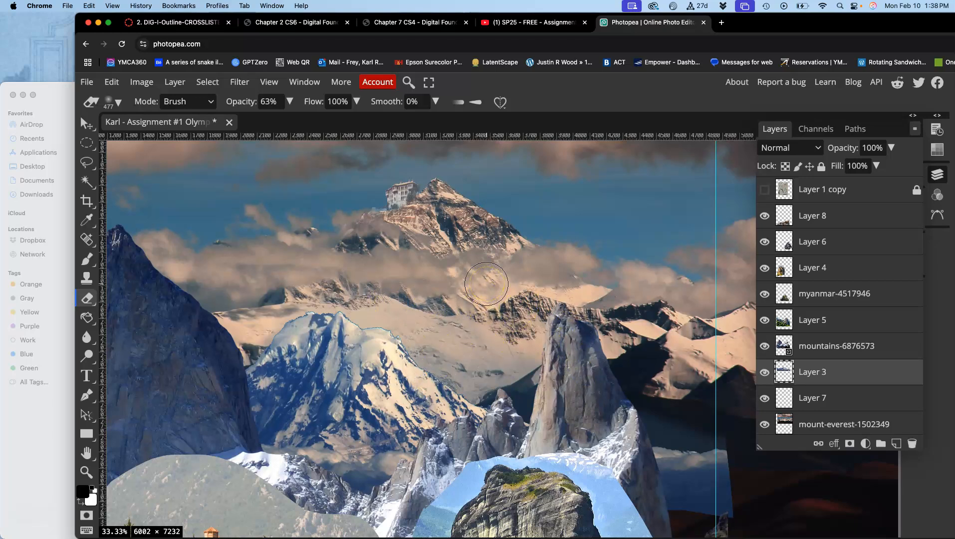
- Darken Layer 3 with Levels, setting the midtone input to 0.86 and the white output level to 246
left_click(154, 85)
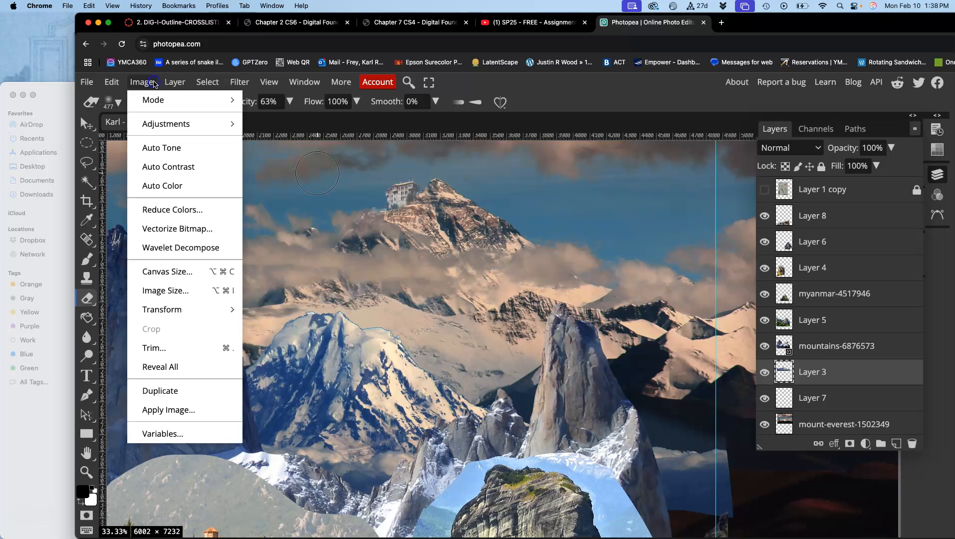
mouse_move(220, 127)
left_click(266, 144)
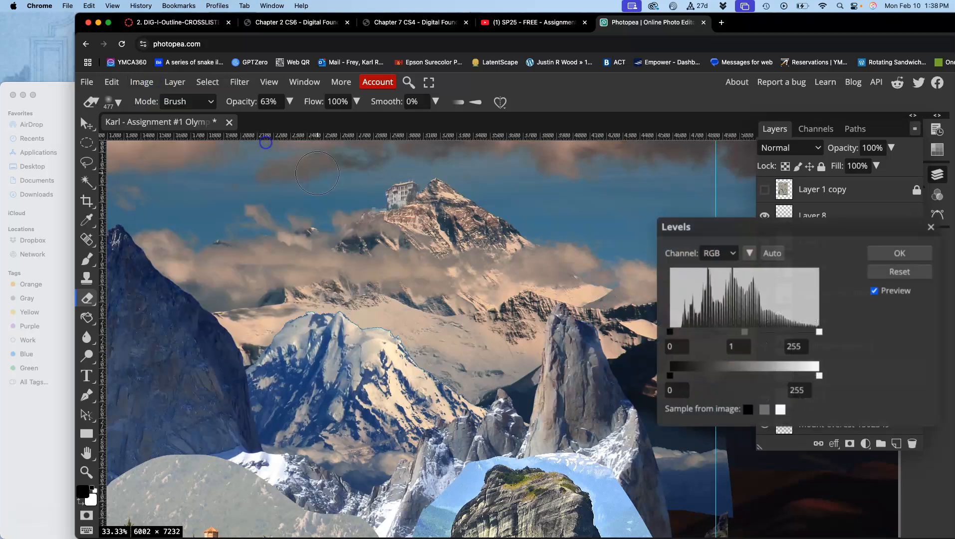
mouse_move(747, 333)
left_mouse_down()
mouse_move(736, 334)
mouse_move(752, 336)
left_mouse_up()
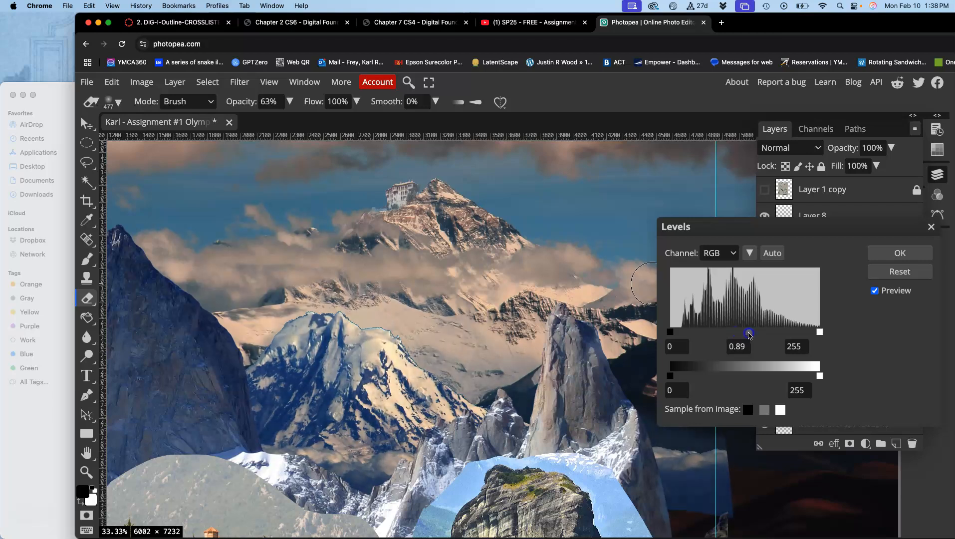
left_click(894, 256)
left_click(820, 376)
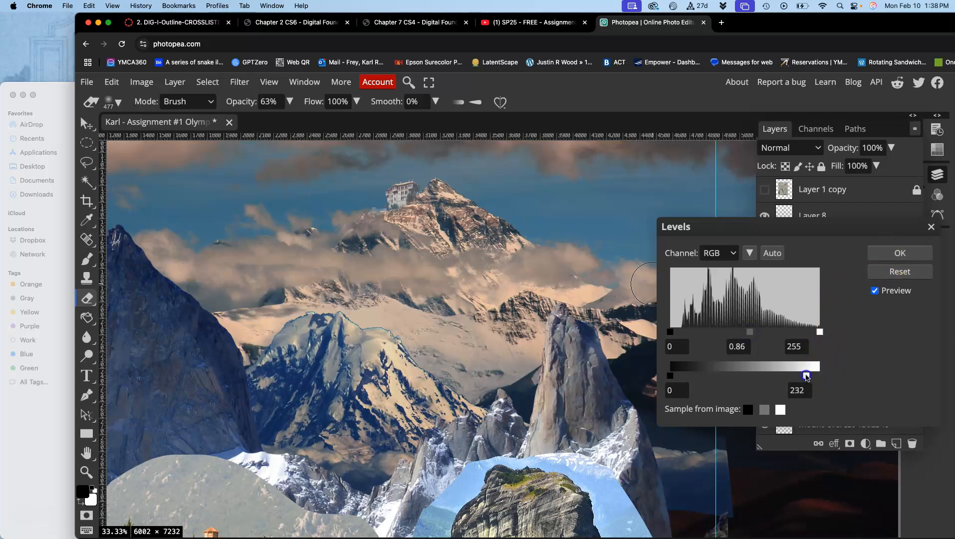
left_click_drag(811, 378, 821, 376)
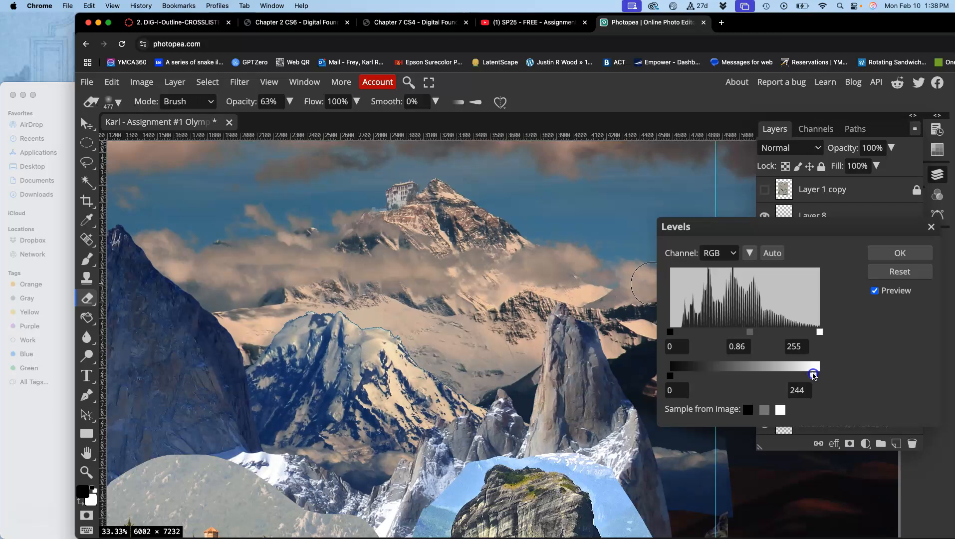
left_click(896, 255)
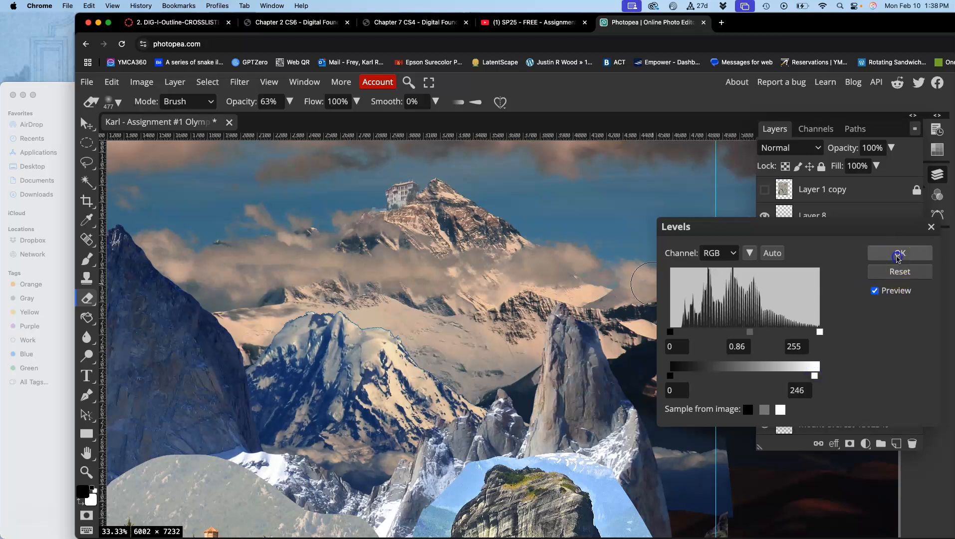
- Start a Color Balance adjustment on Layer 3 and set the midtones to Cyan-Red -7, Magenta-Green -12 and Yellow-Blue -1
left_click(140, 83)
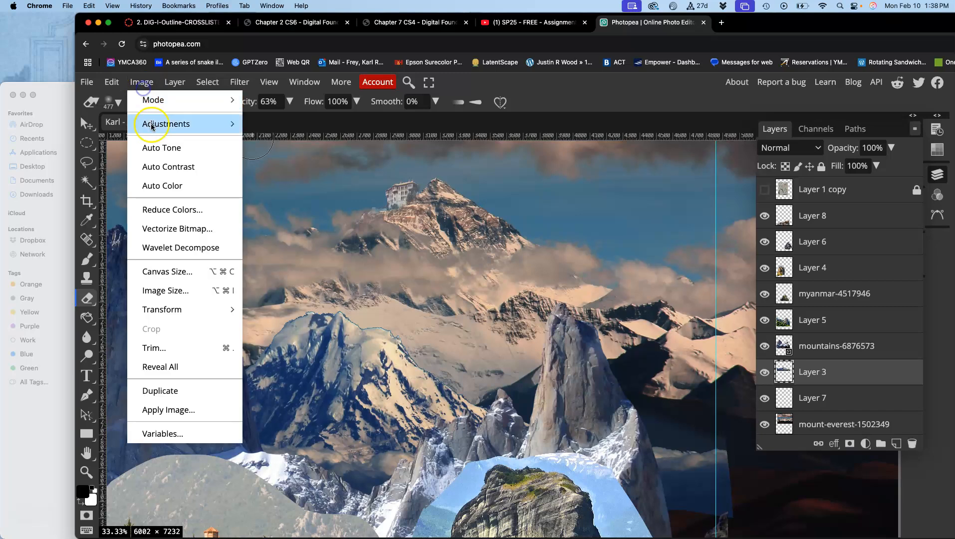
mouse_move(150, 124)
left_click(280, 243)
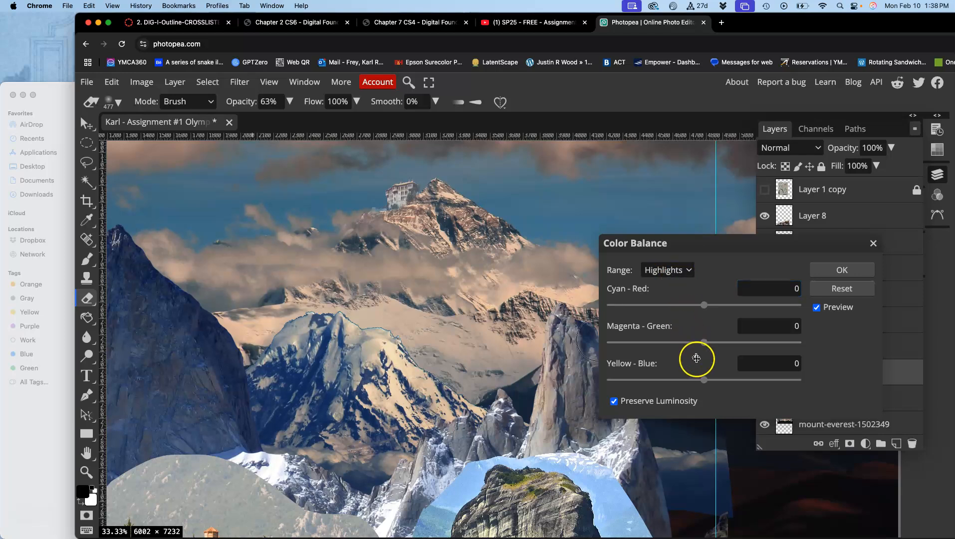
left_click(673, 273)
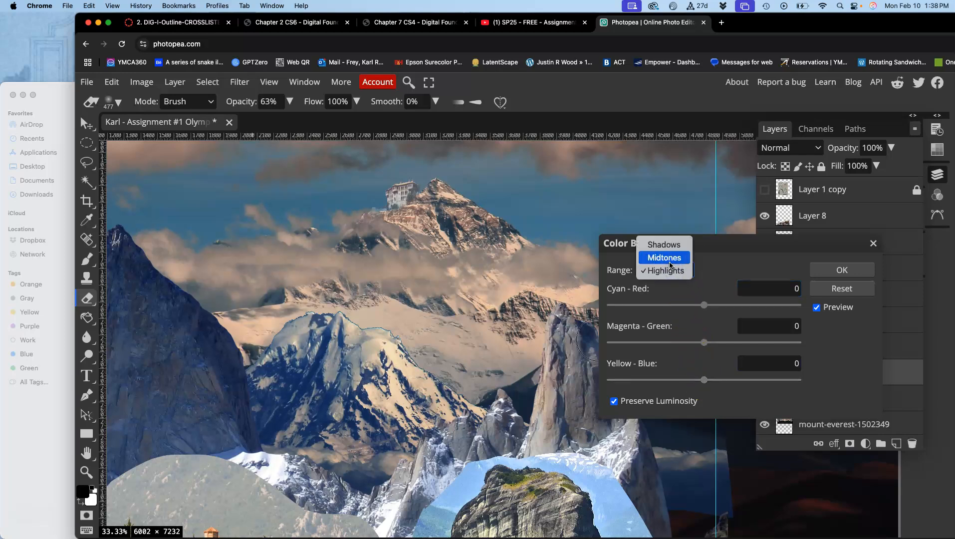
left_click(664, 258)
left_click(703, 343)
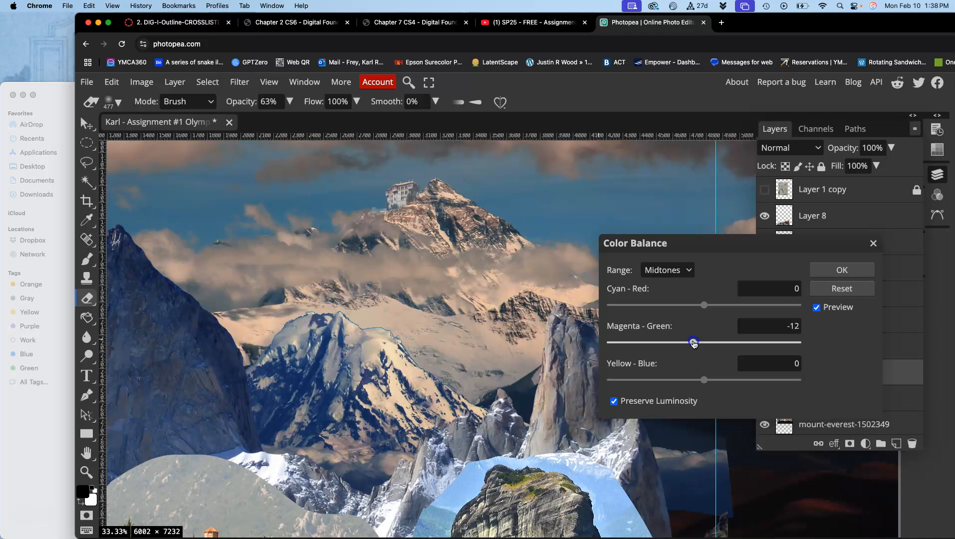
left_click_drag(704, 379, 710, 382)
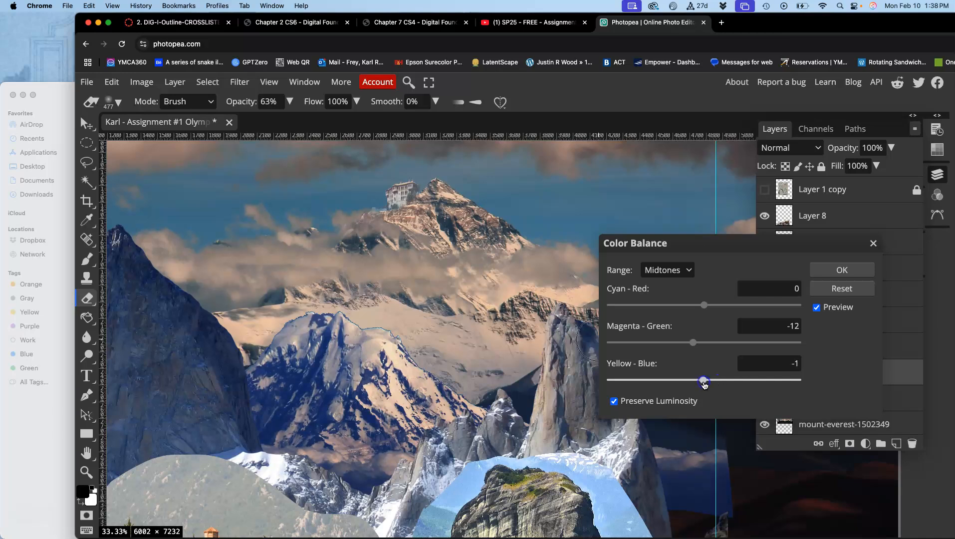
left_click_drag(703, 305, 697, 306)
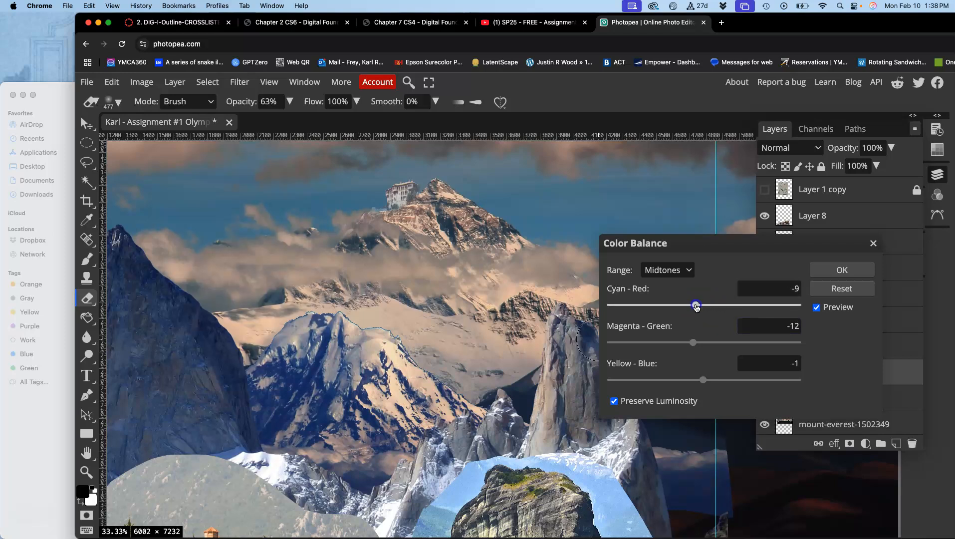
- Set the Color Balance shadows to Cyan-Red 17, Magenta-Green -3 and Yellow-Blue -11
left_click(675, 270)
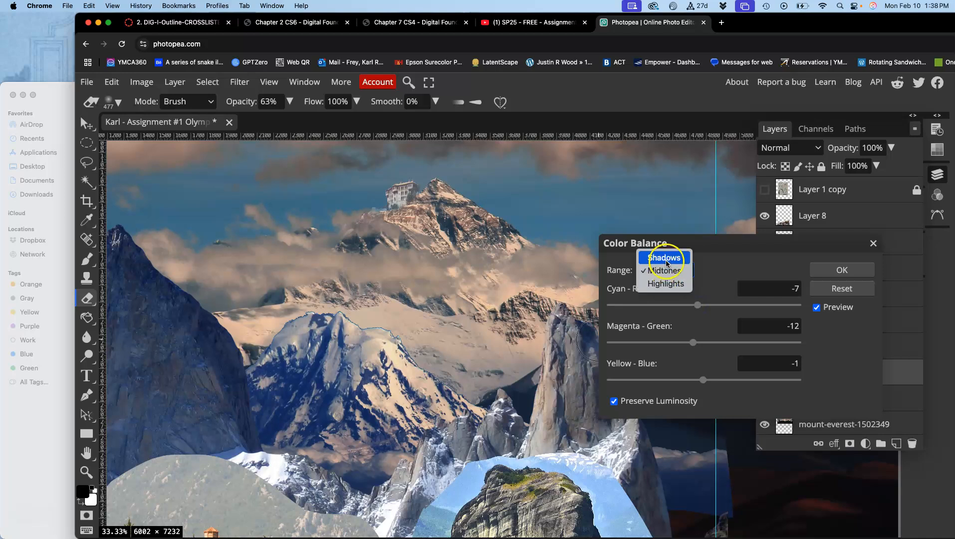
left_click(664, 258)
left_click(705, 380)
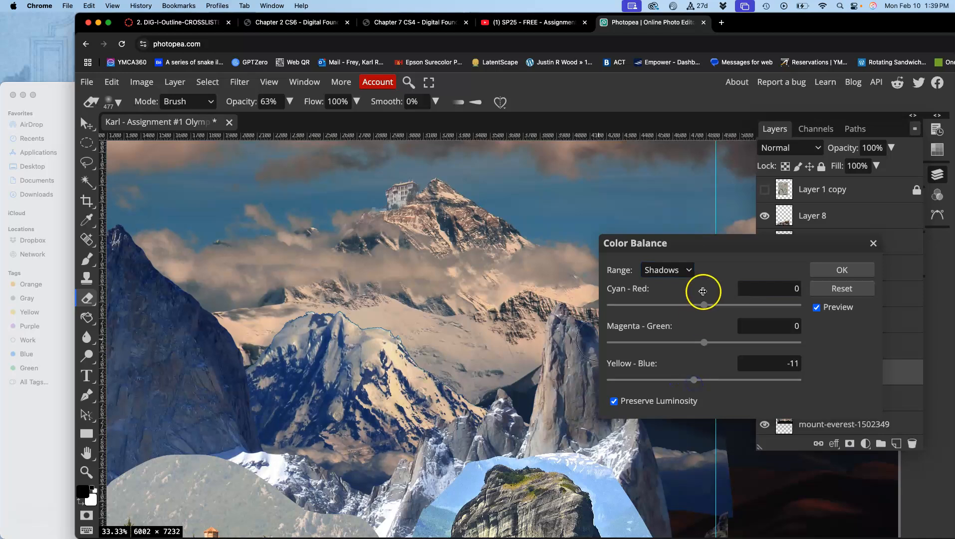
left_click_drag(704, 305, 716, 307)
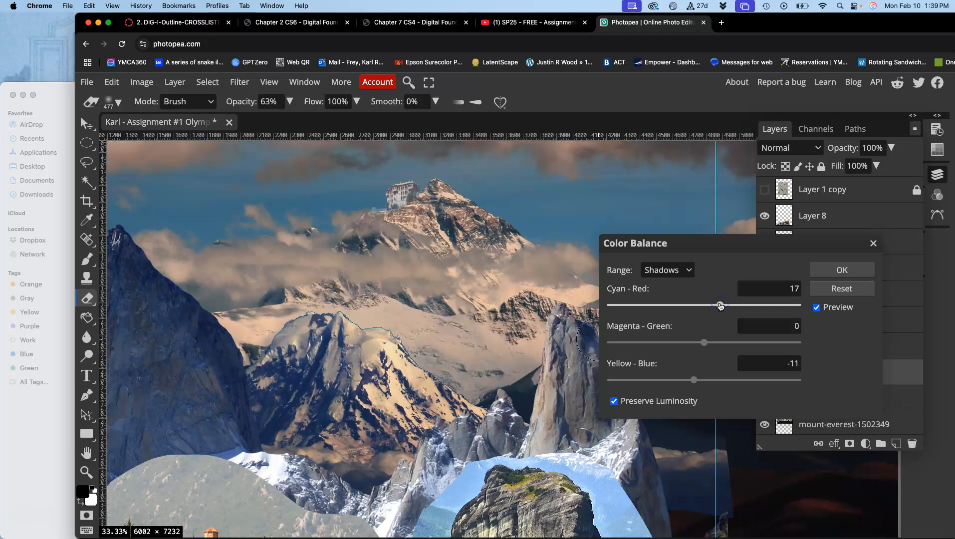
left_click_drag(704, 343, 694, 343)
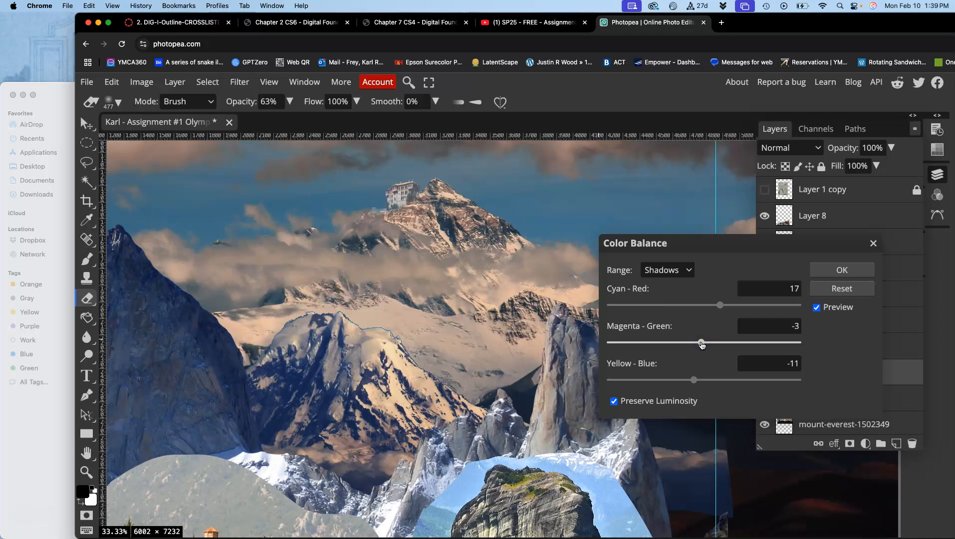
left_click(706, 372)
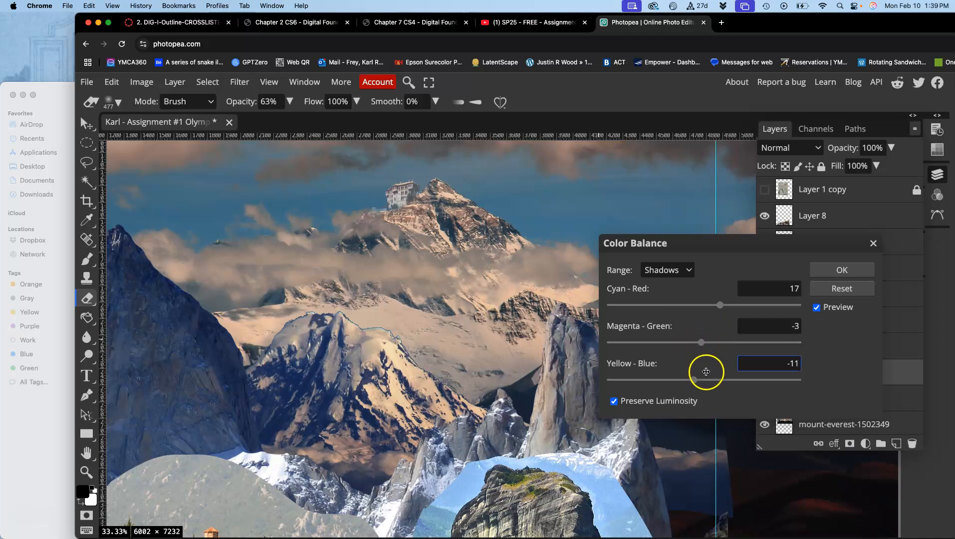
- Set the Color Balance highlights to Yellow-Blue 3, shift them towards cyan and slightly towards magenta, and apply the adjustment
left_click(679, 272)
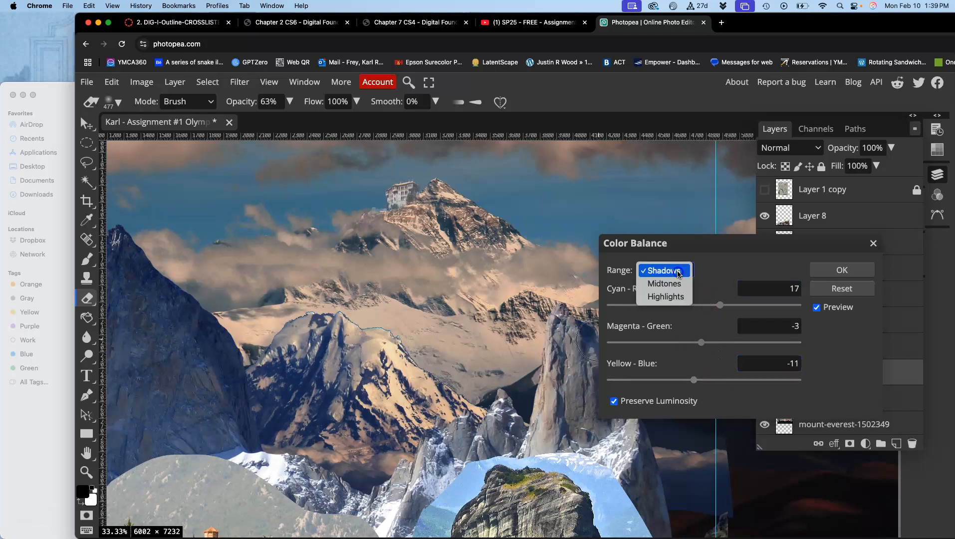
left_click(667, 297)
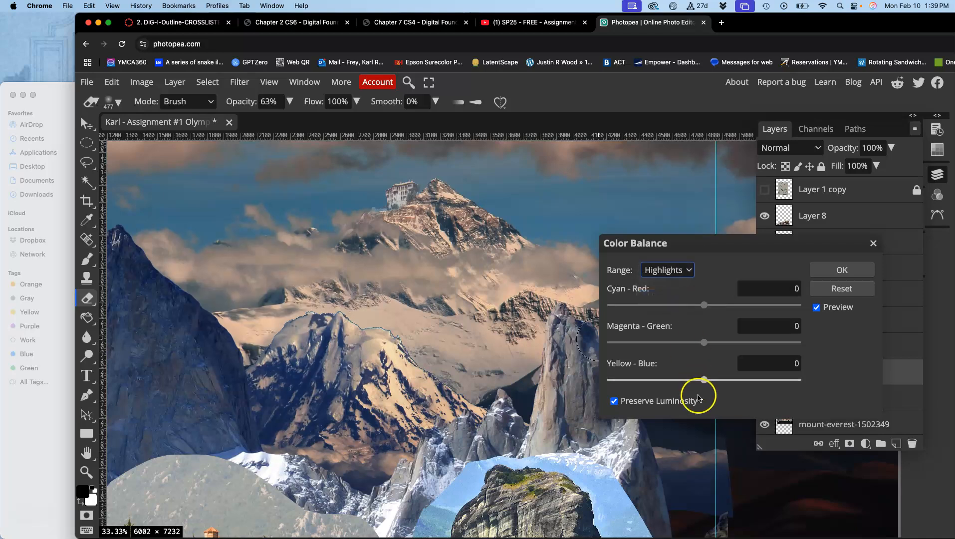
left_click_drag(703, 379, 707, 379)
left_click_drag(705, 305, 695, 307)
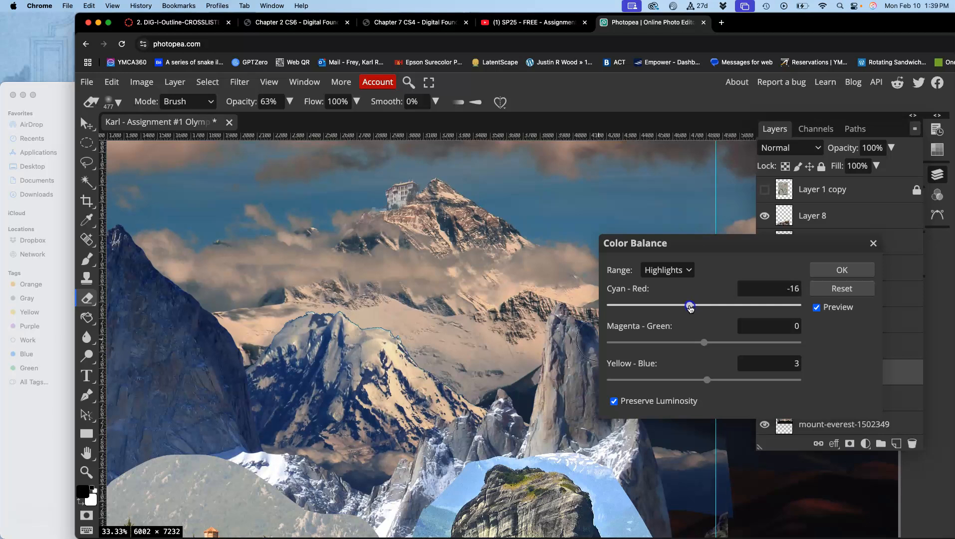
left_click_drag(692, 306, 692, 306)
left_click_drag(703, 343, 702, 343)
left_click(832, 271)
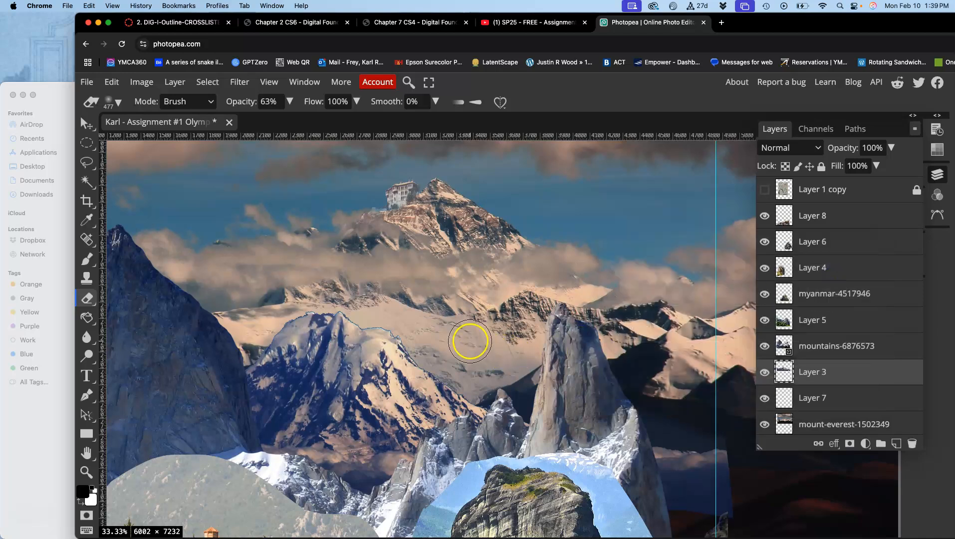
- Start a Hue/Saturation adjustment on Layer 3 and set the Master range to hue 3 and saturation -14
left_click(141, 82)
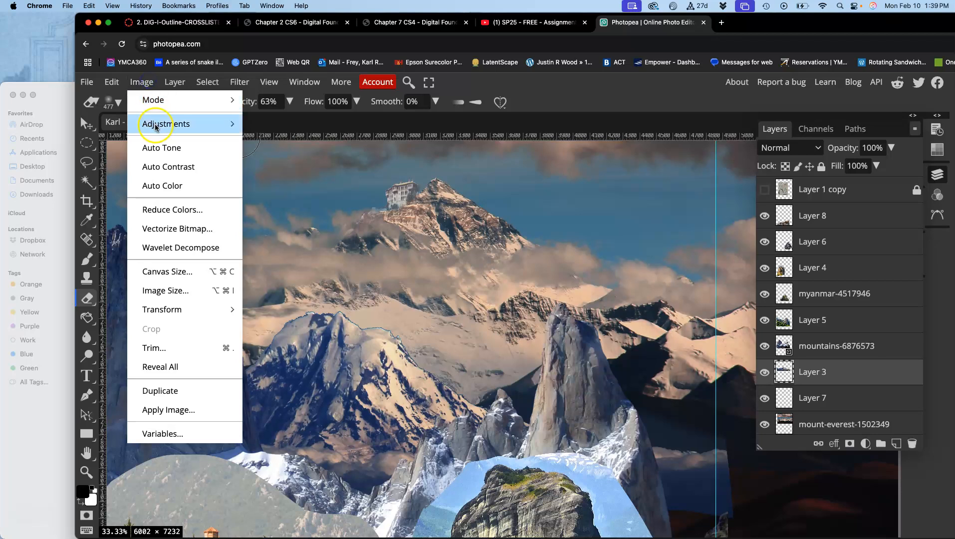
mouse_move(156, 127)
left_click(305, 222)
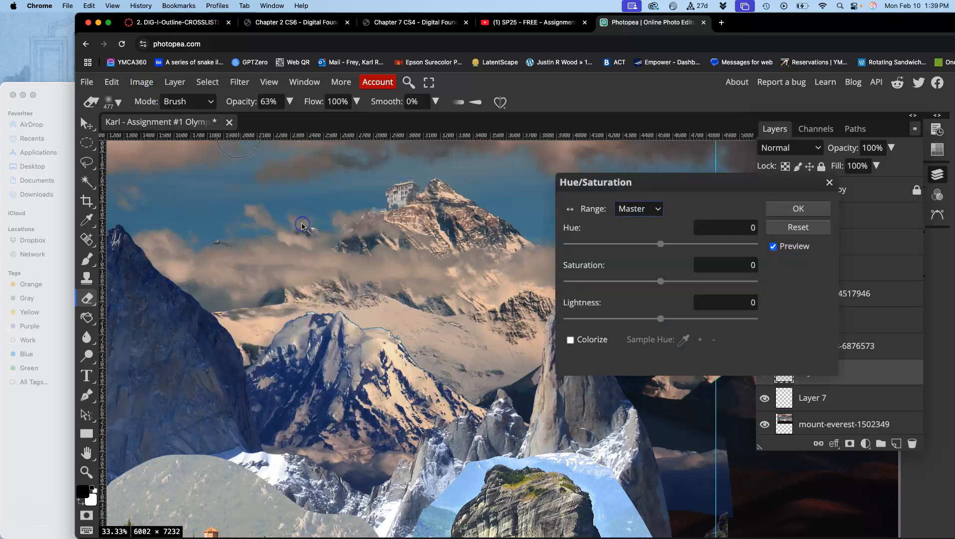
left_click_drag(661, 244, 682, 245)
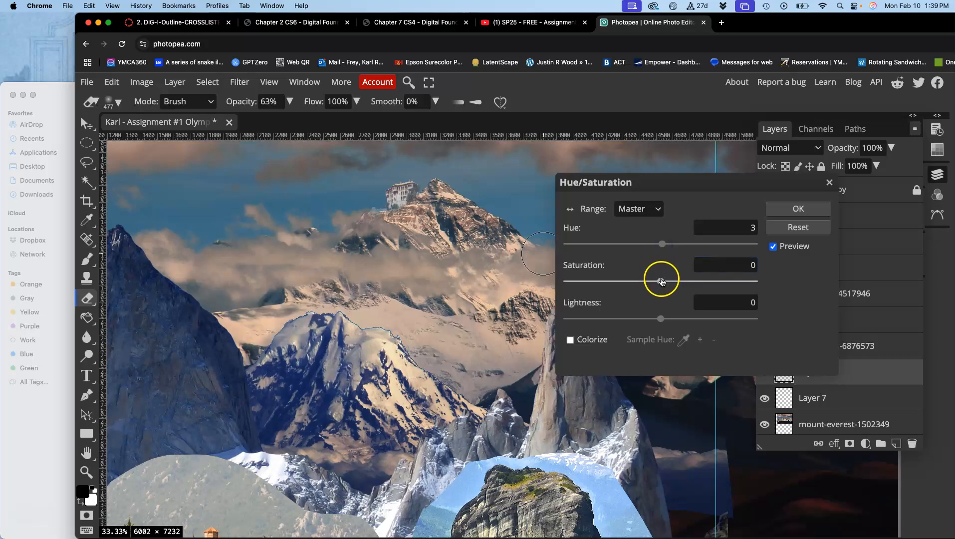
left_click_drag(661, 281, 634, 283)
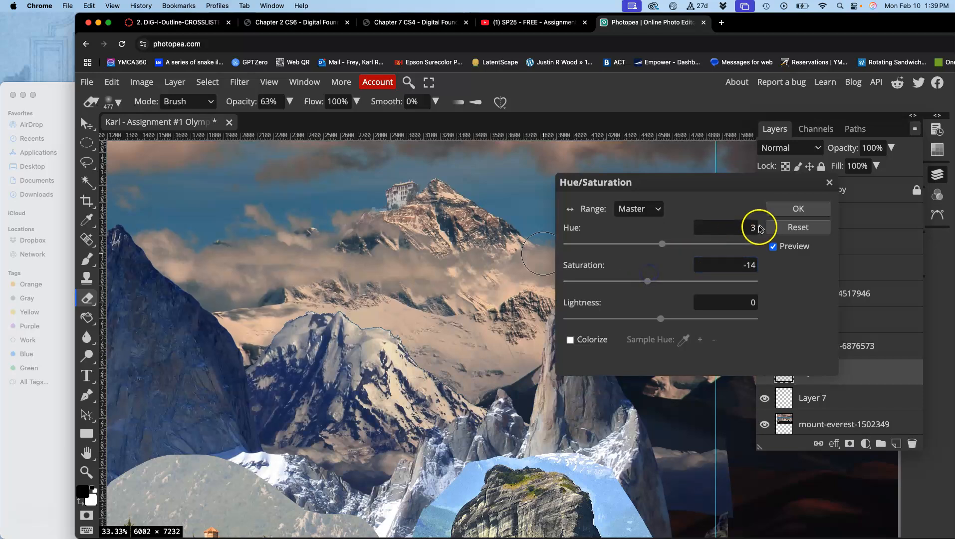
- Set the Hue/Saturation Blue range to lightness -46 and saturation about 7, and apply the adjustment to Layer 3
left_click(651, 211)
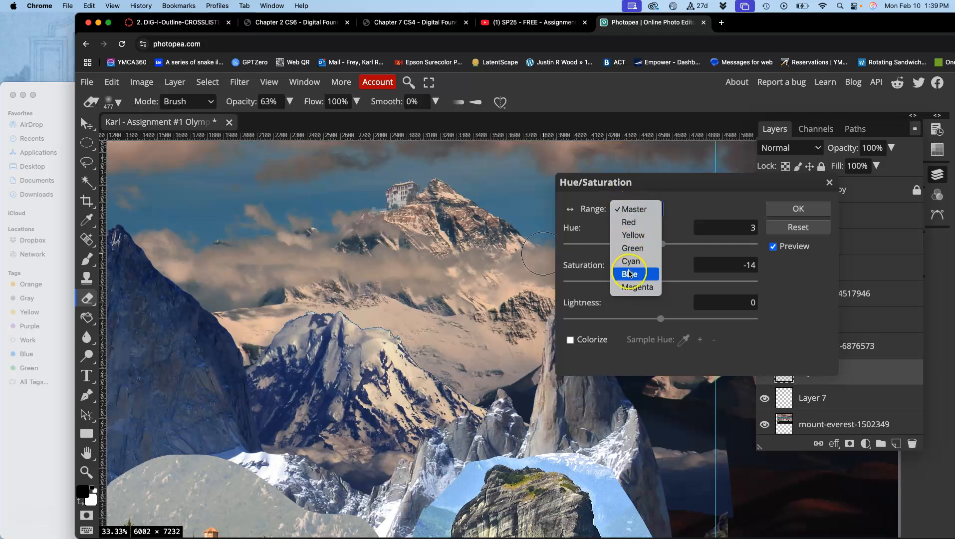
left_click(628, 274)
left_click_drag(661, 280, 625, 283)
left_click(661, 319)
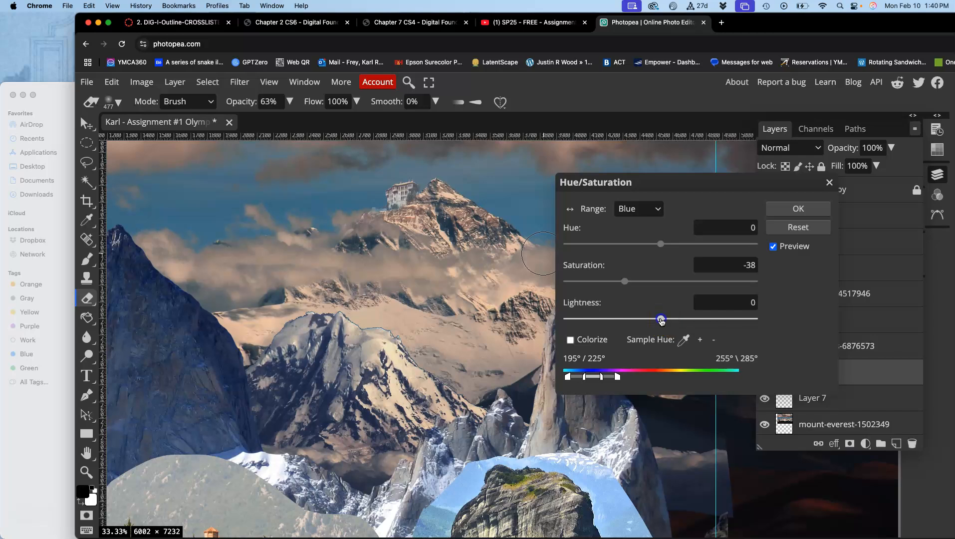
left_click_drag(691, 319, 627, 325)
left_click_drag(623, 324, 622, 324)
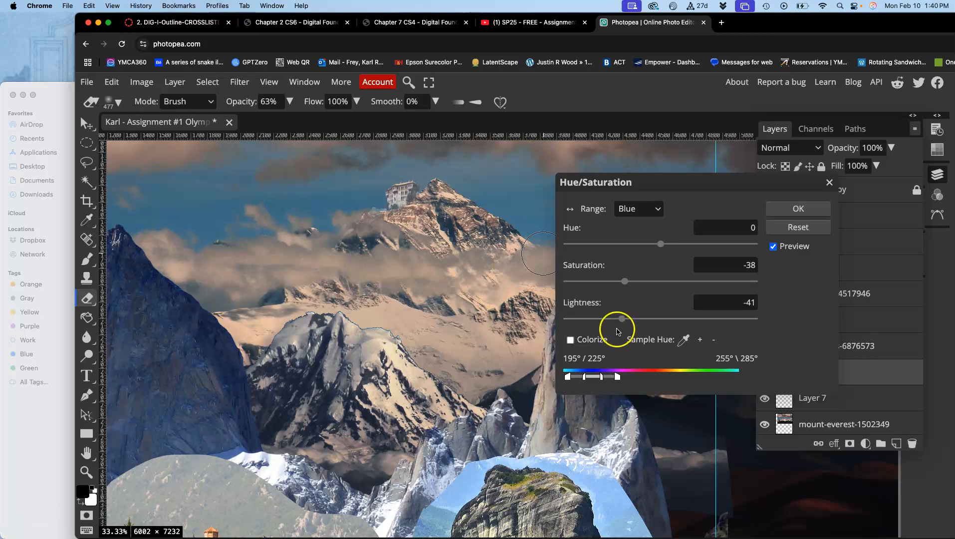
scroll(486, 348, "right", 5)
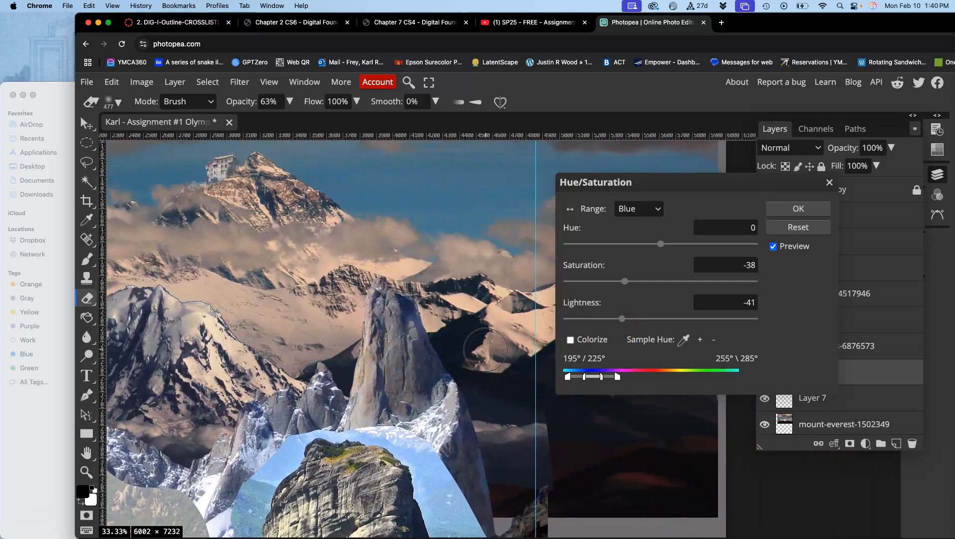
scroll(445, 375, "left", 3)
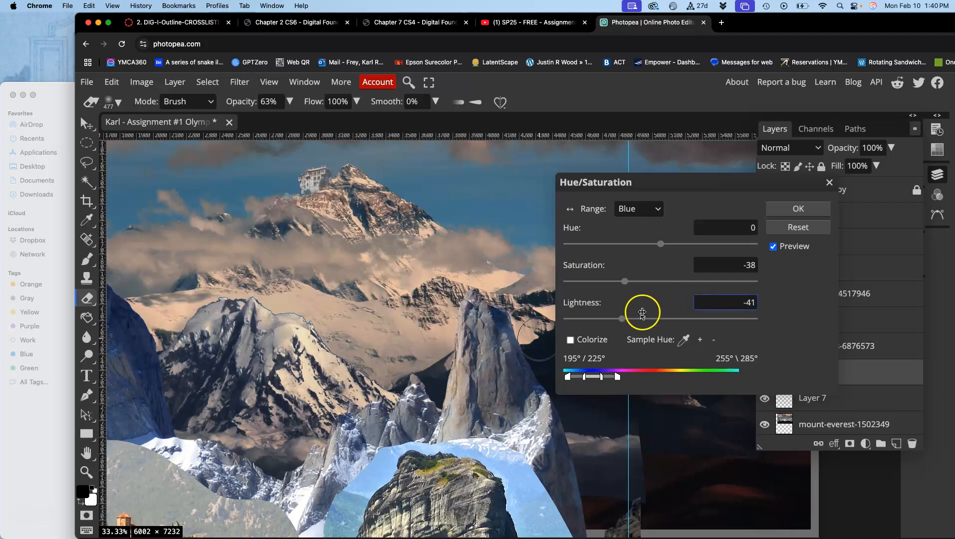
left_click_drag(622, 322, 599, 323)
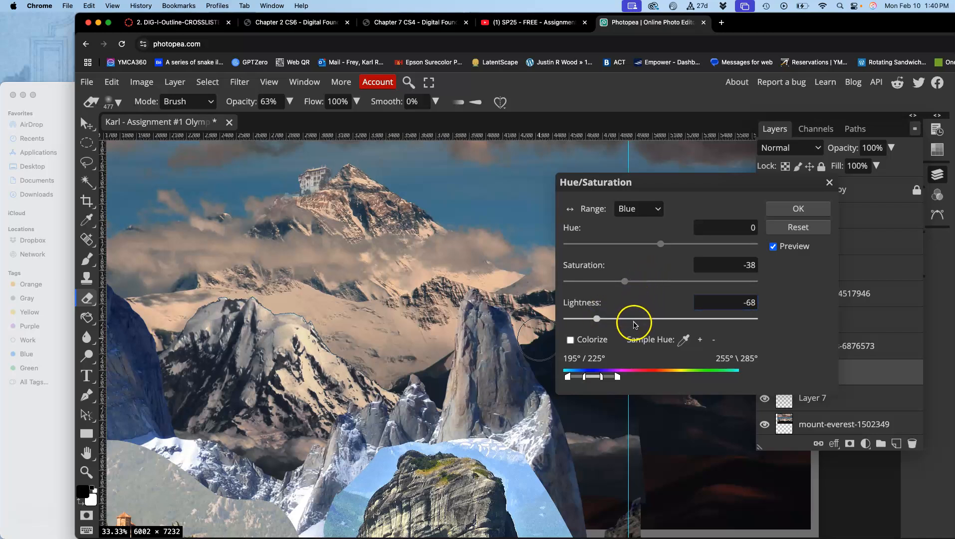
left_click_drag(597, 319, 606, 322)
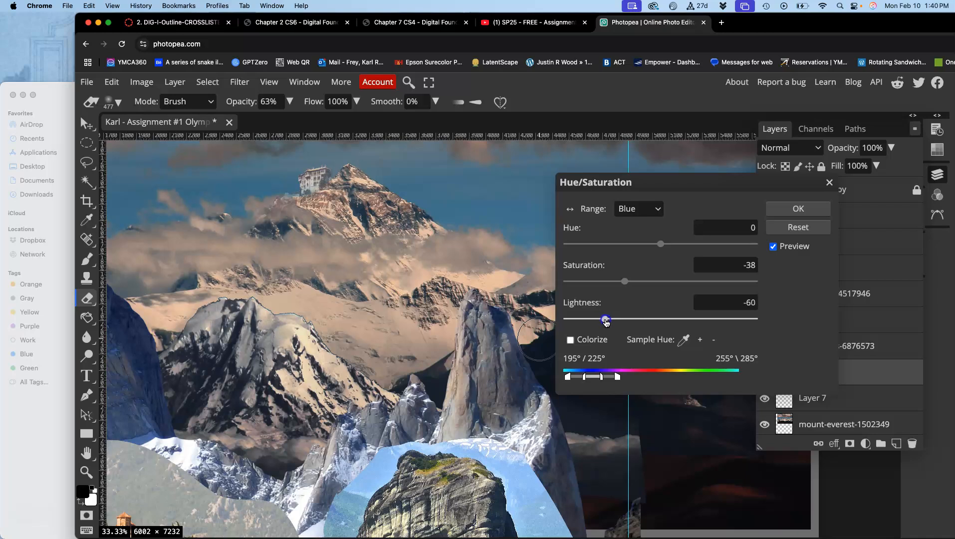
left_click_drag(624, 282, 664, 284)
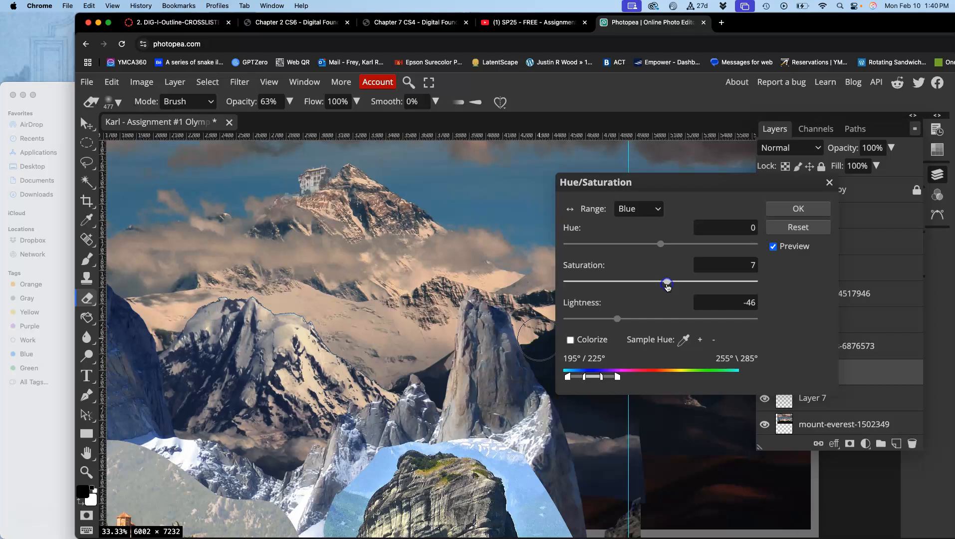
left_click(782, 209)
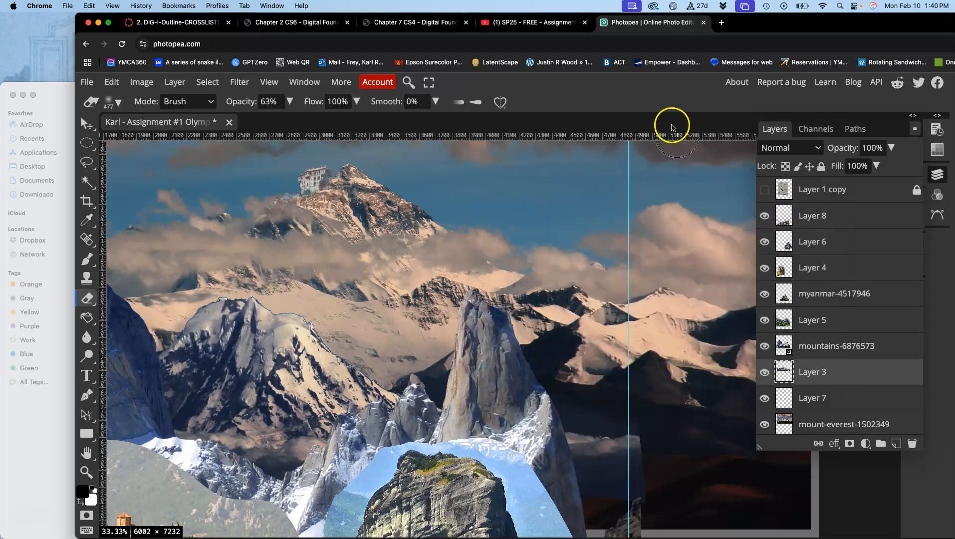
- Compare Layer 3 before and after the Hue/Saturation adjustment by stepping back to the Color Balance history state and forward again
left_click(936, 130)
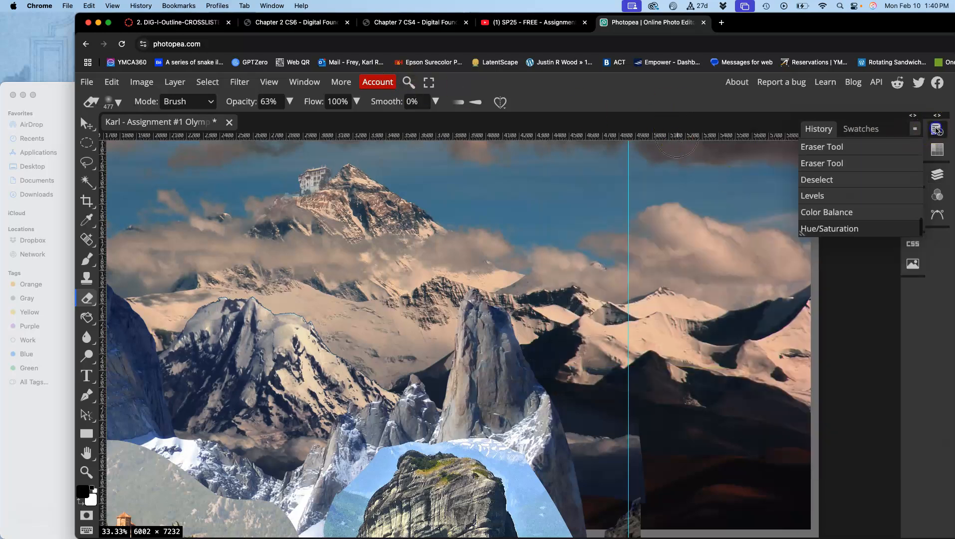
left_click(833, 212)
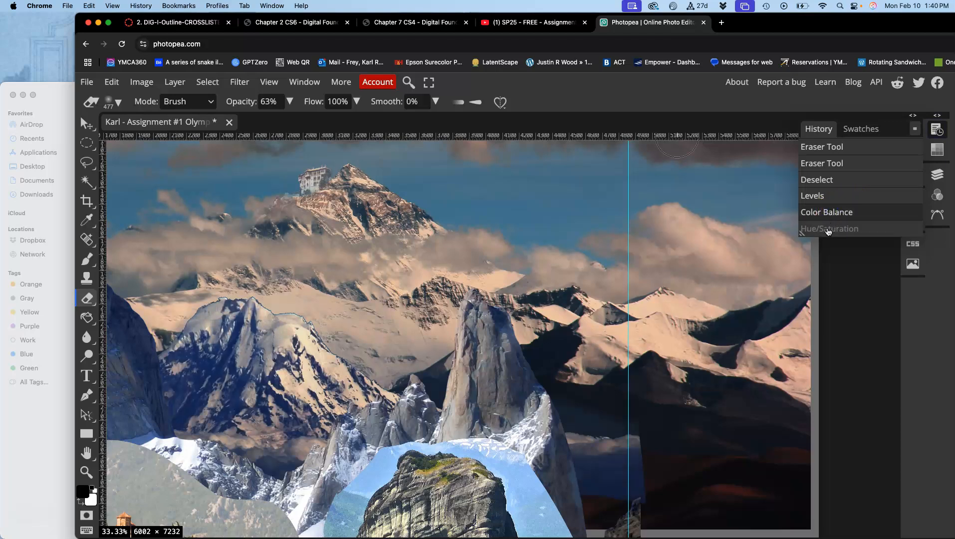
left_click(828, 230)
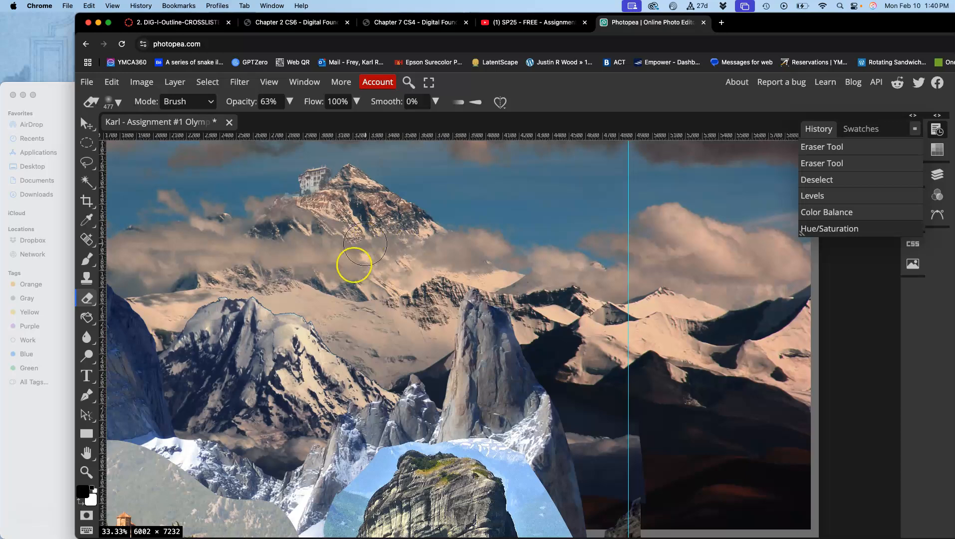
- Select the area outside Layer 3's peak with the Magic Wand at 3 px feather, clear the blue edge fringe repeatedly, and deselect
scroll(326, 333, "up", 6)
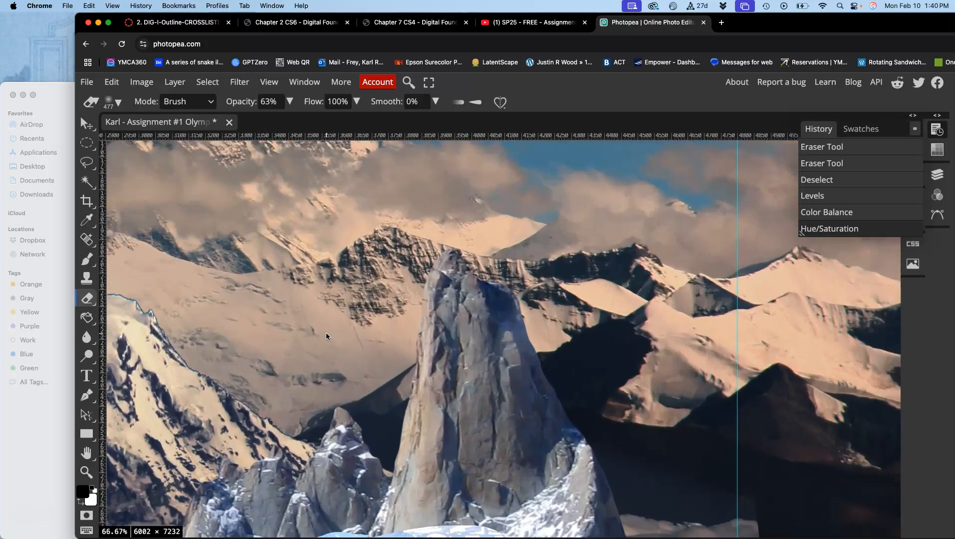
scroll(326, 333, "left", 15)
scroll(327, 334, "up", 5)
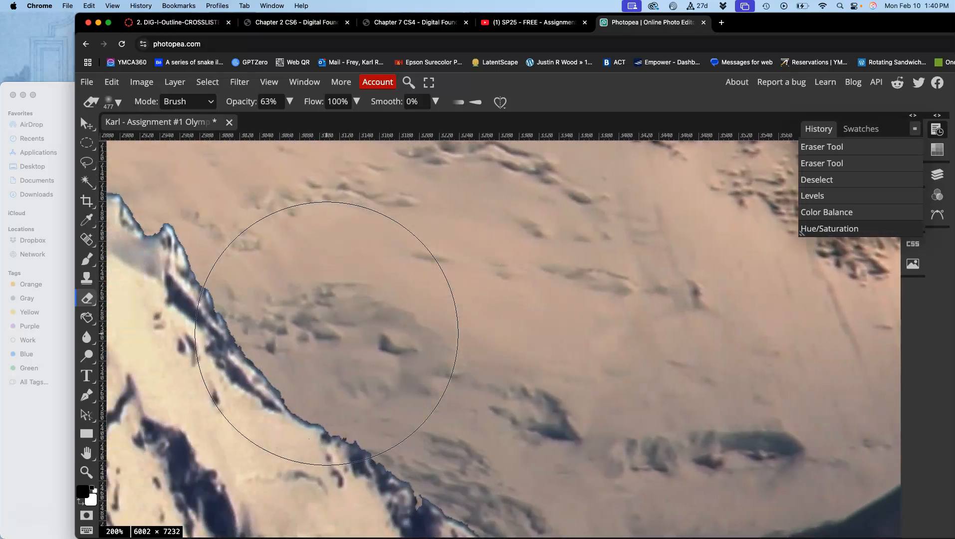
scroll(331, 336, "left", 8)
scroll(330, 336, "up", 4)
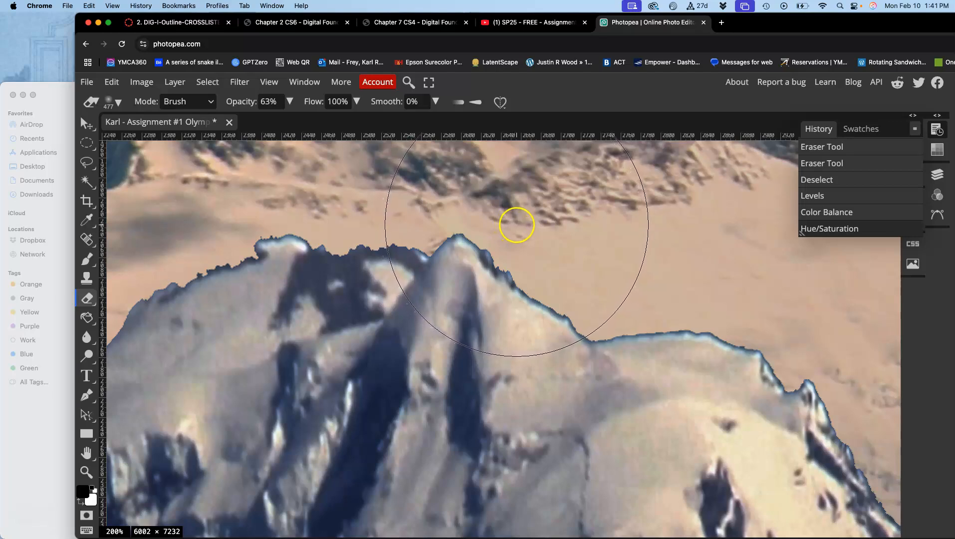
left_click(87, 180)
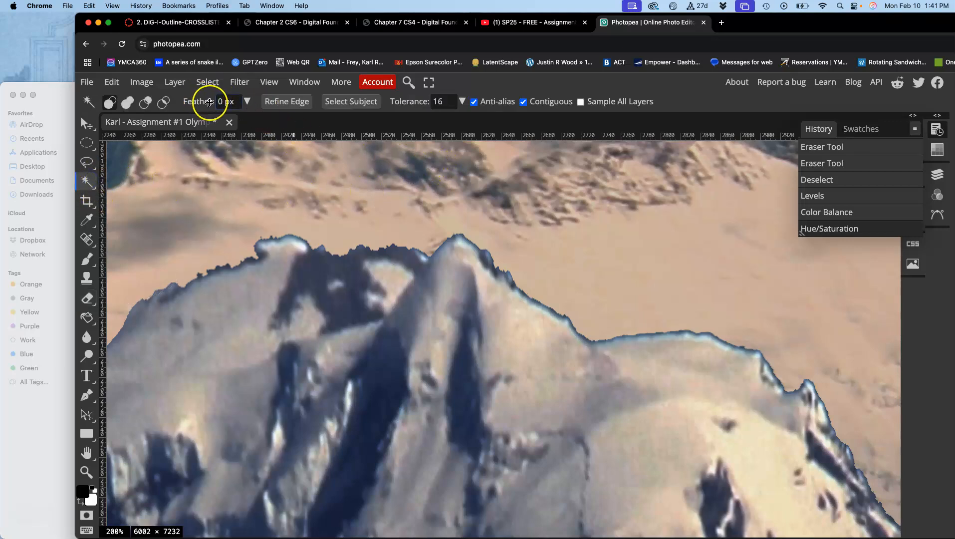
left_click(224, 101)
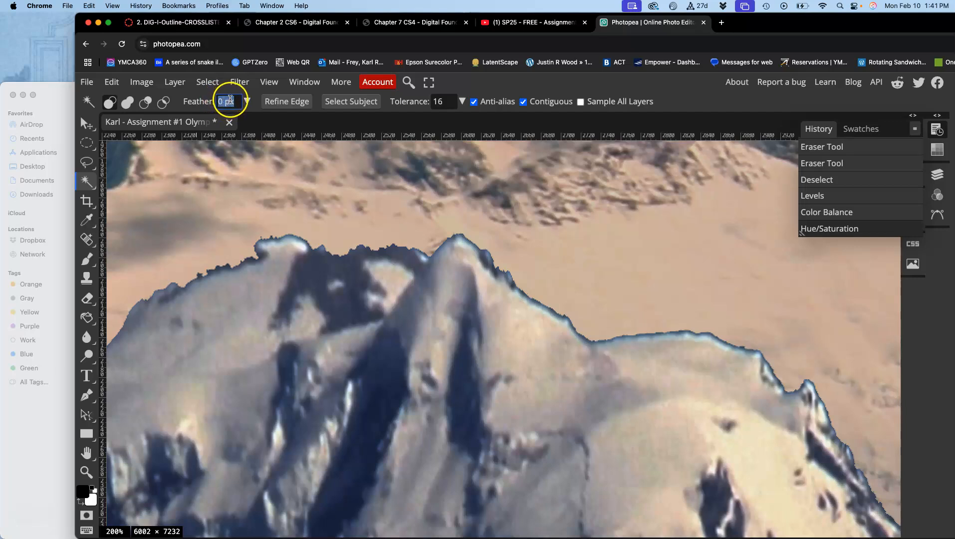
type("3")
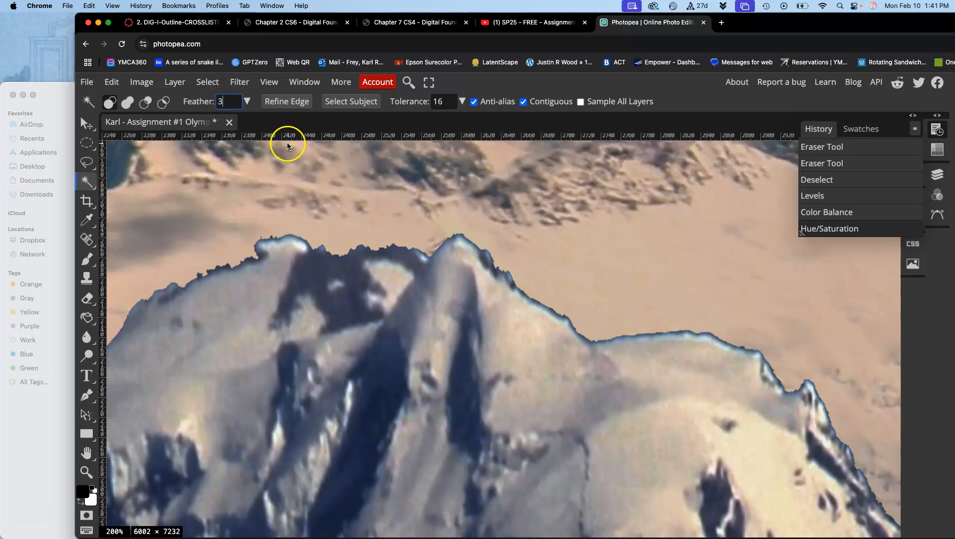
left_click(329, 183)
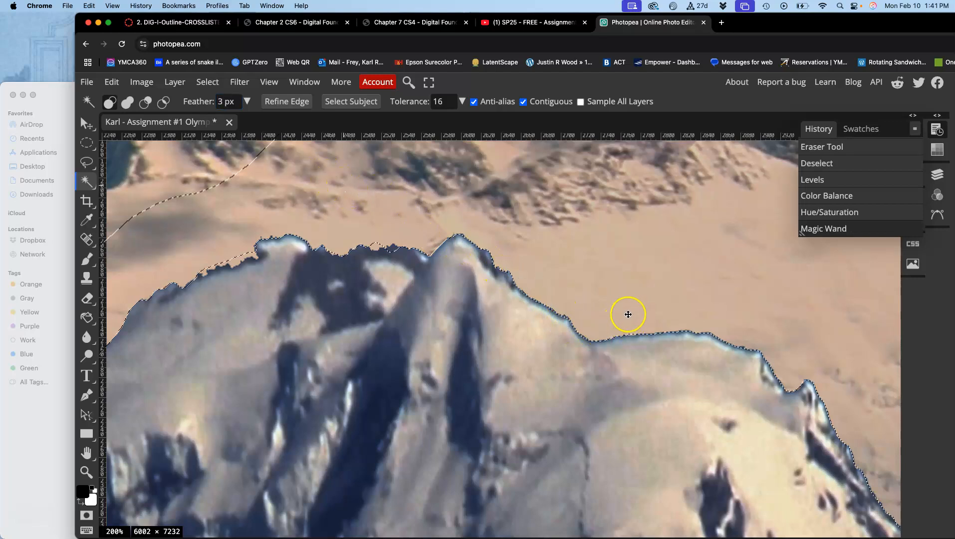
scroll(628, 314, "up", 3)
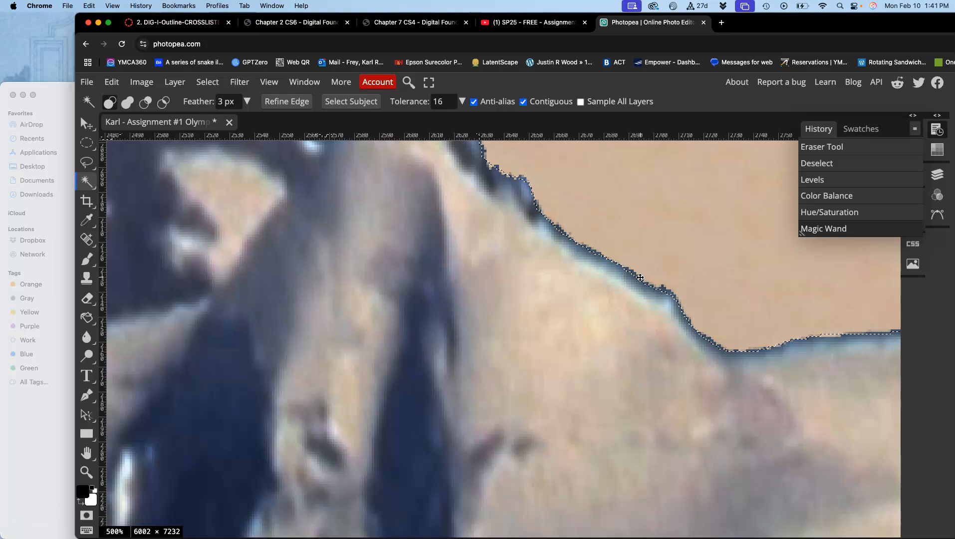
key("Delete")
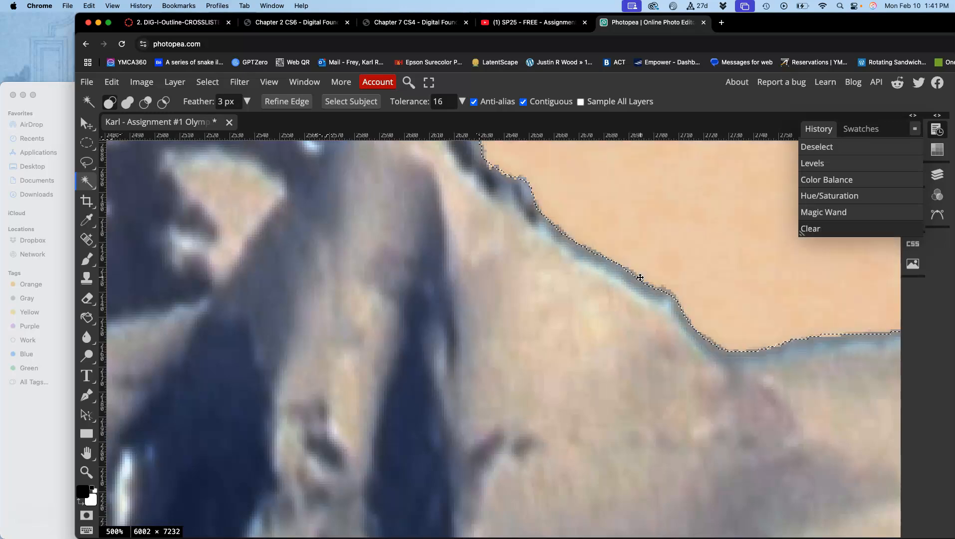
key("Delete")
key("Delete")
key("Delete")
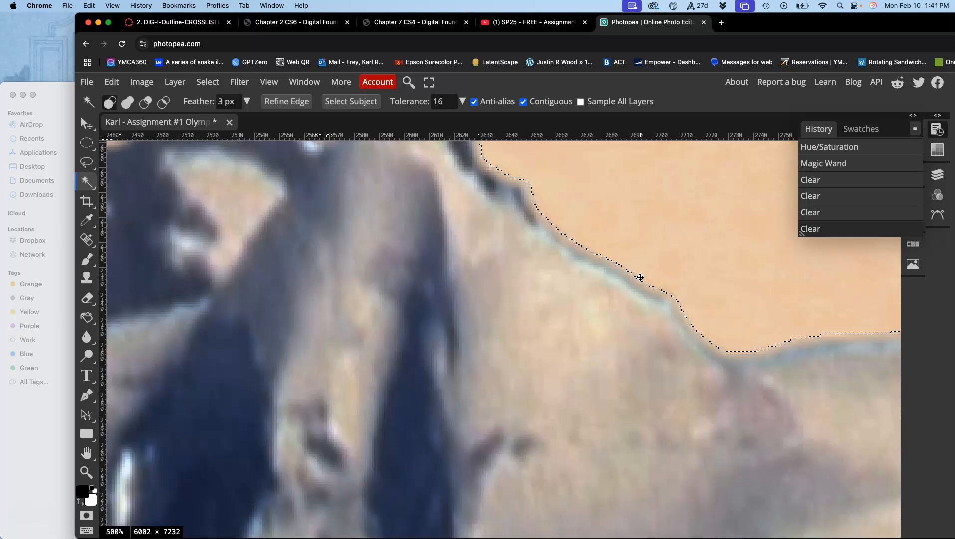
key("Delete")
key("super+minus")
key("super+minus")
key("super+minus")
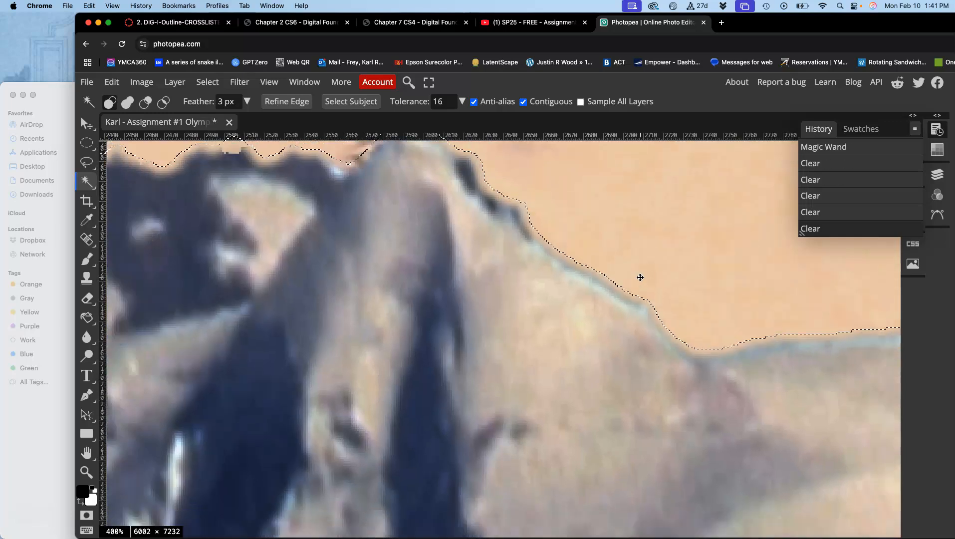
key("Delete")
key("super+d")
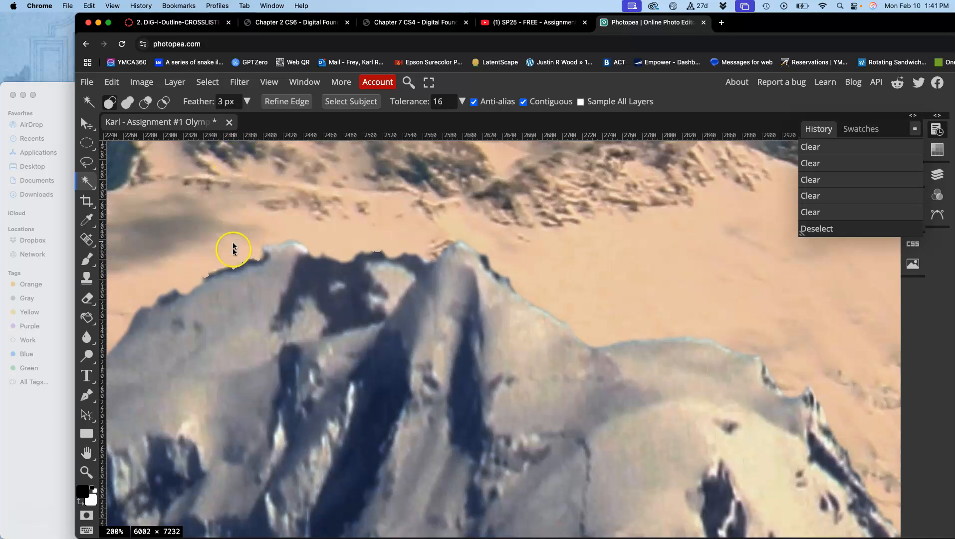
- Lasso the leftover fringe along the left shoulder of Layer 3's peak with no feather, clear it, and deselect
left_click(85, 162)
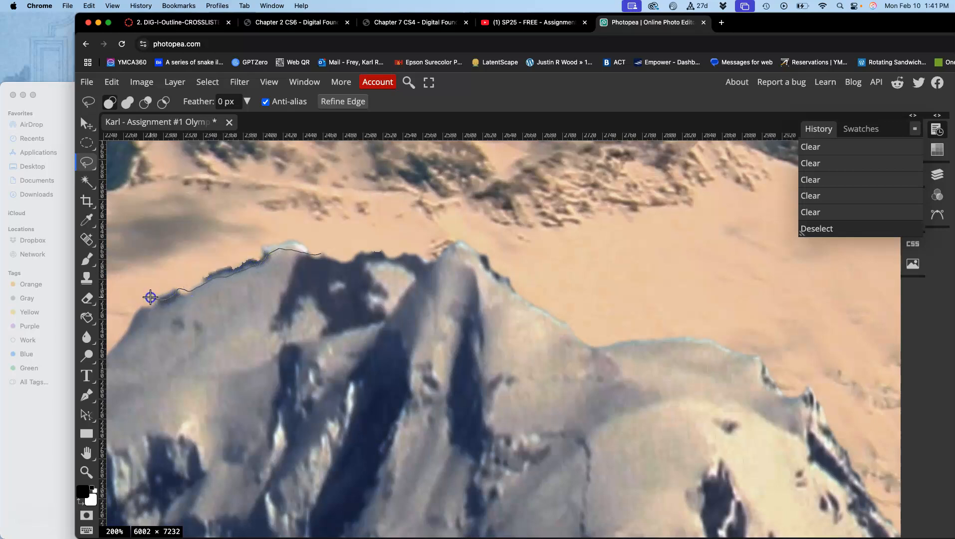
left_click_drag(263, 218, 308, 228)
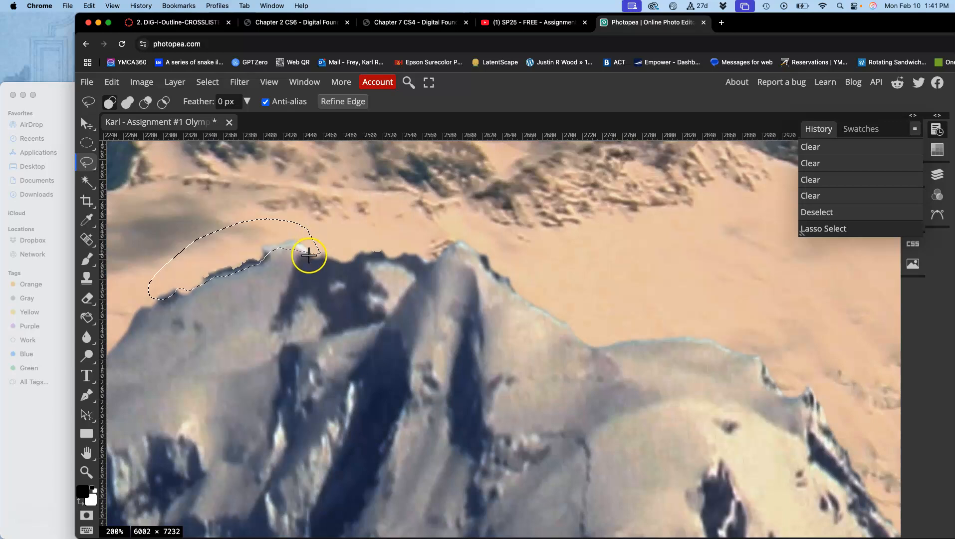
key("Delete")
key("super+d")
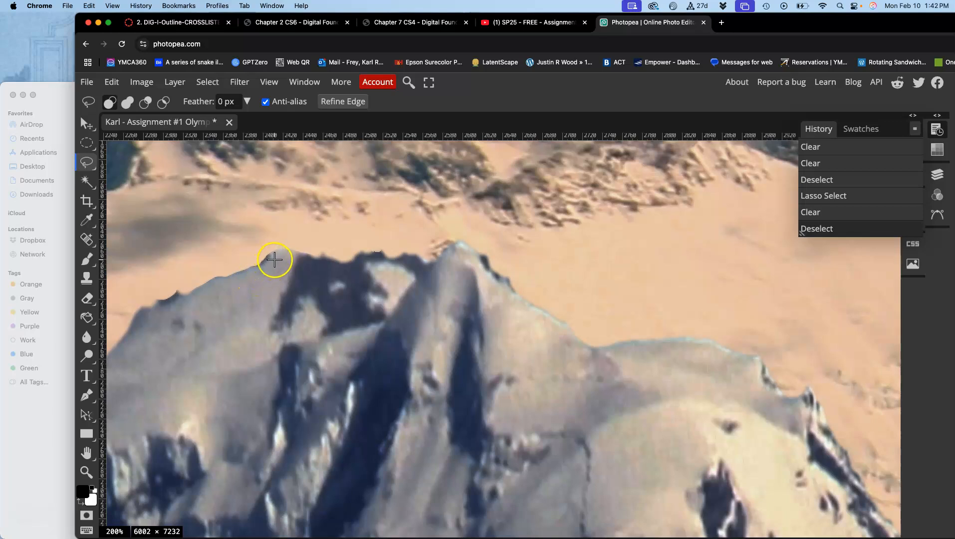
- Lasso the ridge fringe from the left slope past the central summit with 3 px feather, clear it twice, and deselect
left_click(222, 100)
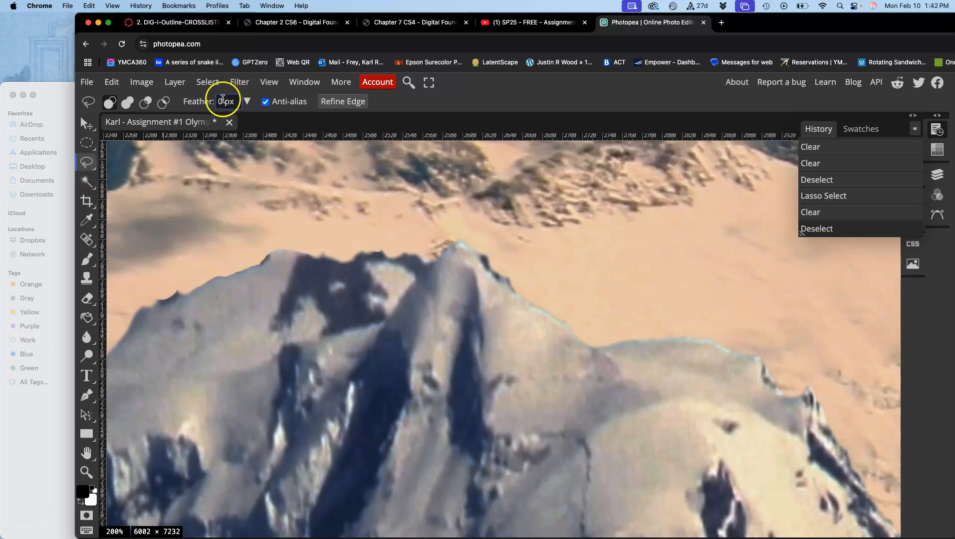
type("3")
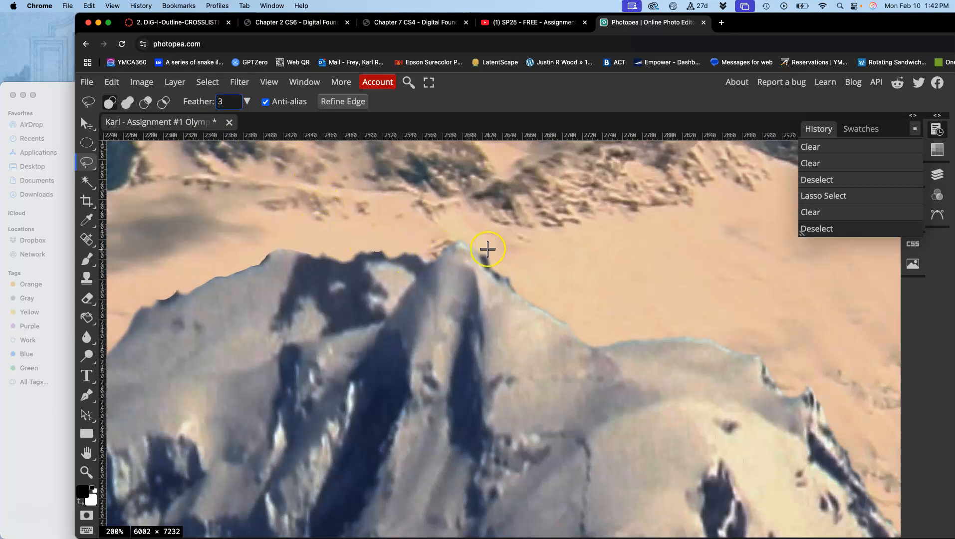
left_click_drag(522, 285, 516, 288)
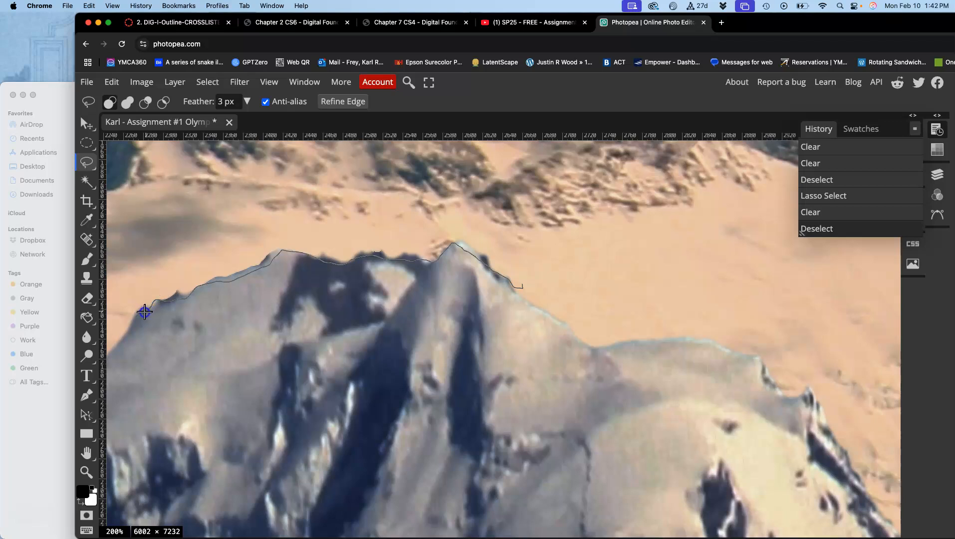
mouse_move(130, 329)
left_mouse_down()
mouse_move(136, 275)
mouse_move(202, 233)
mouse_move(340, 188)
mouse_move(465, 190)
mouse_move(536, 249)
left_mouse_up()
key("BackSpace")
key("BackSpace")
key("BackSpace")
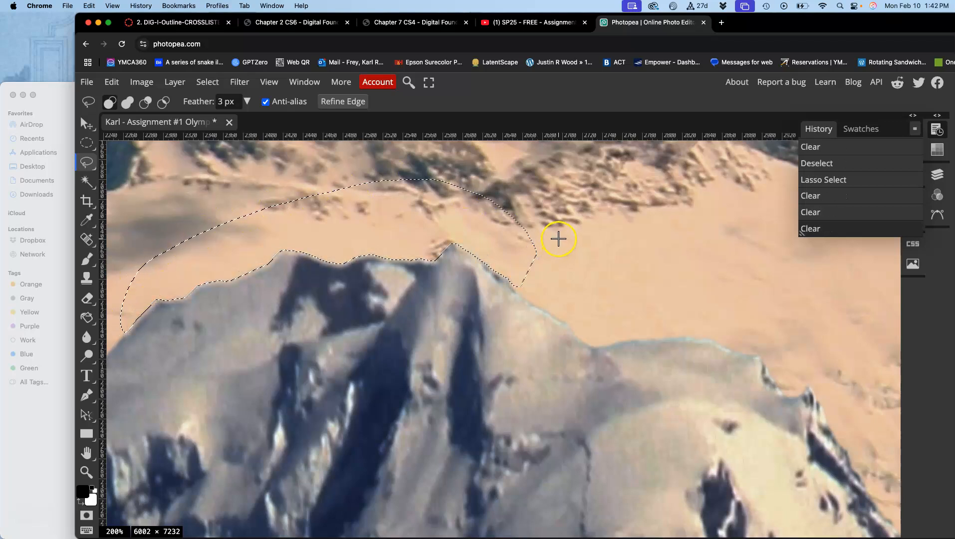
key("super+z")
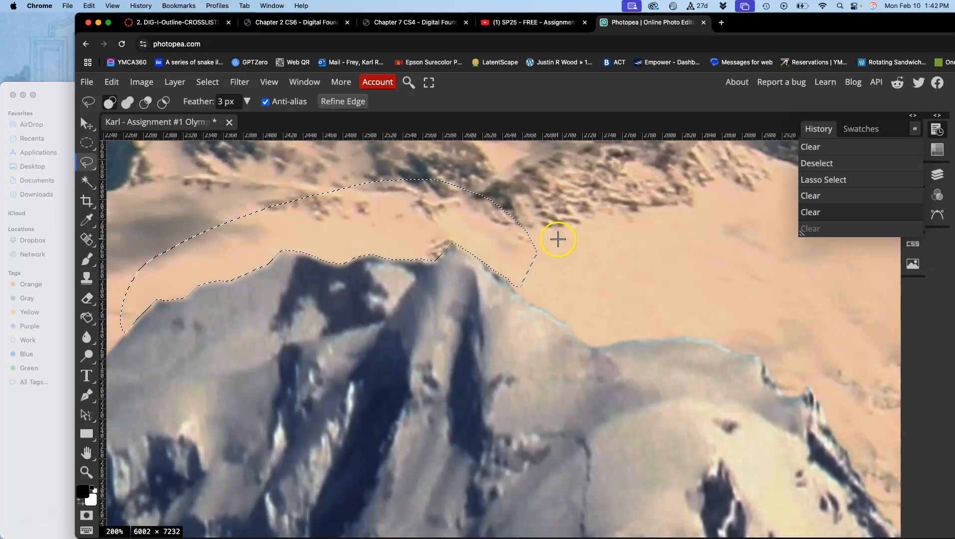
key("super+d")
- Lasso the fringe down the right ridge of Layer 3's peak, clear it twice, and deselect
left_click_drag(597, 309, 309, 198)
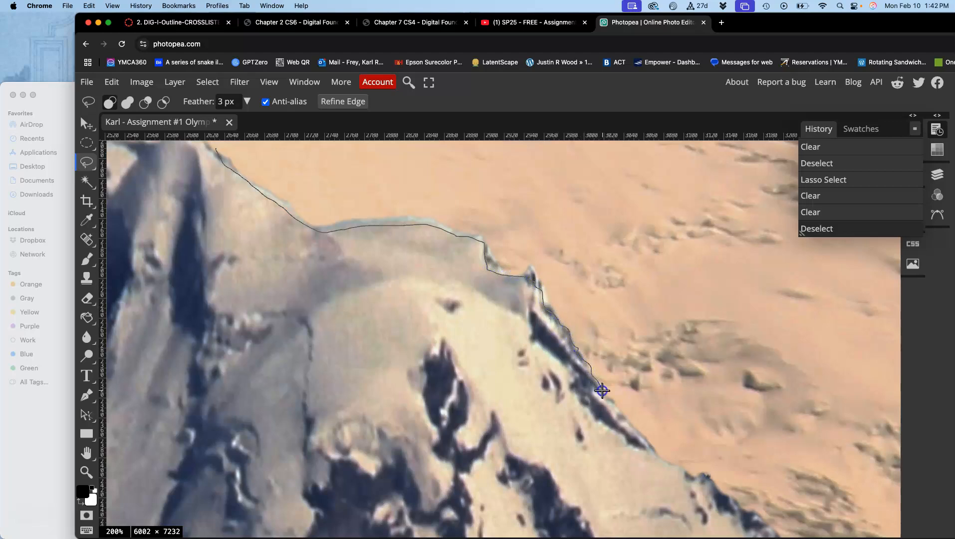
mouse_move(688, 459)
left_mouse_down()
mouse_move(701, 407)
mouse_move(666, 321)
mouse_move(577, 237)
mouse_move(452, 196)
left_mouse_up()
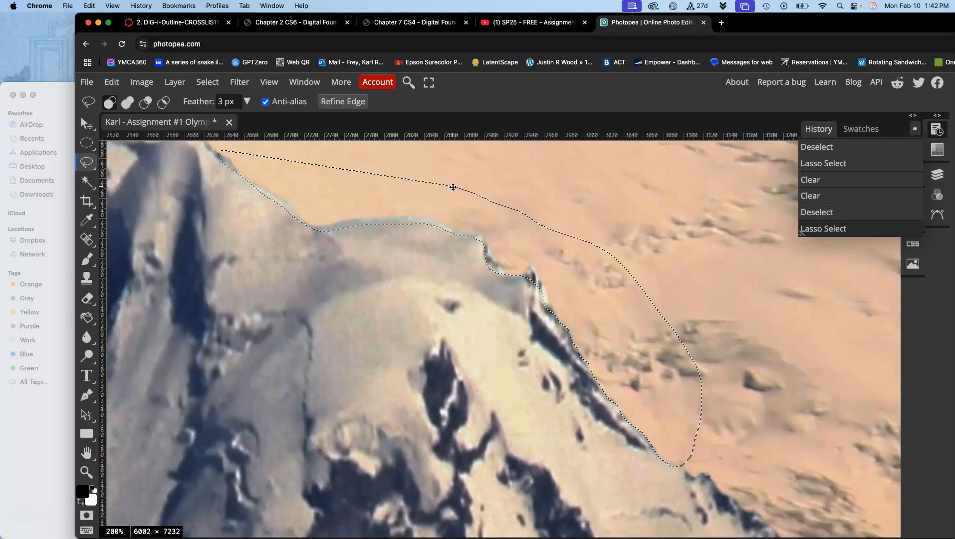
key("Delete")
key("Delete")
key("ctrl+d")
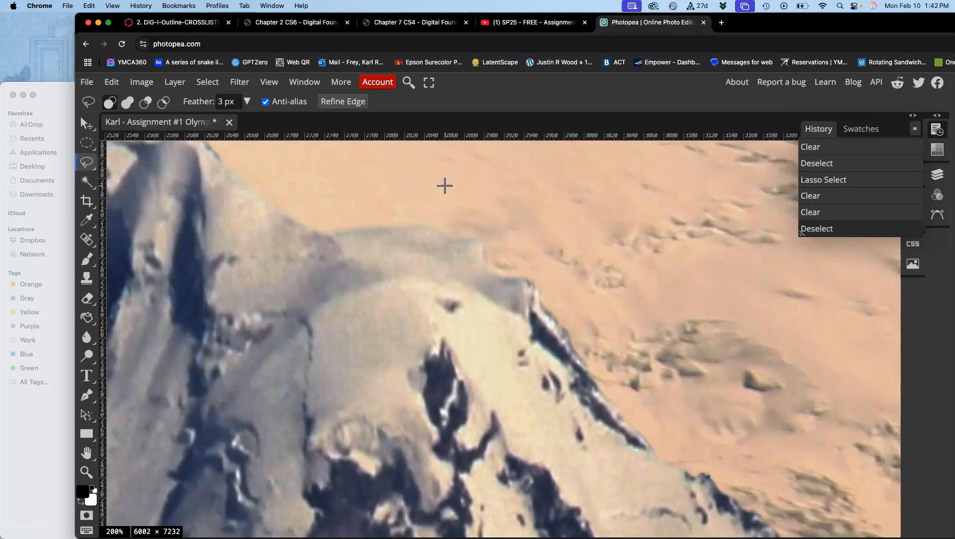
- Examine how the cleaned peak blends with the surrounding mountains, then inspect the building beside the Everest summit
key("ctrl+minus")
key("ctrl+minus")
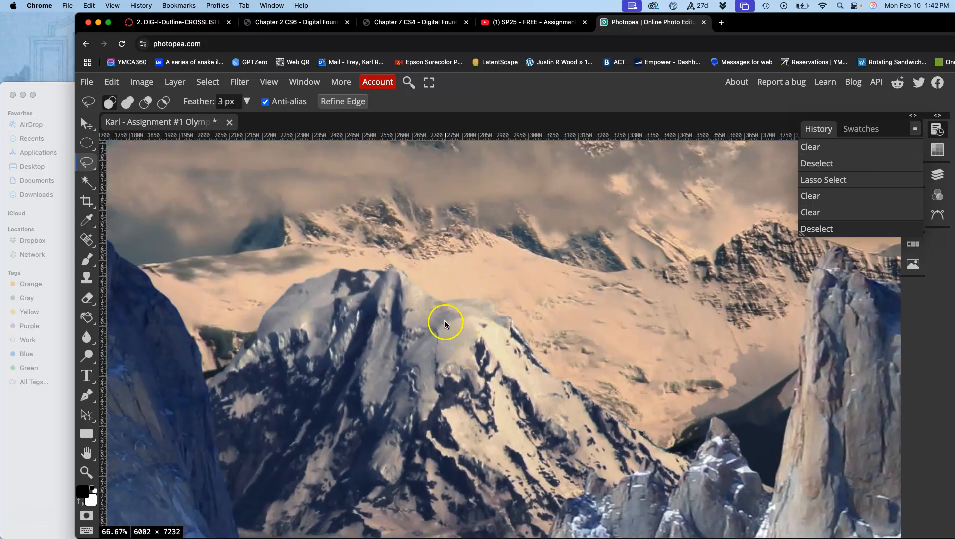
key("ctrl+minus")
key("ctrl+minus")
key("ctrl+minus")
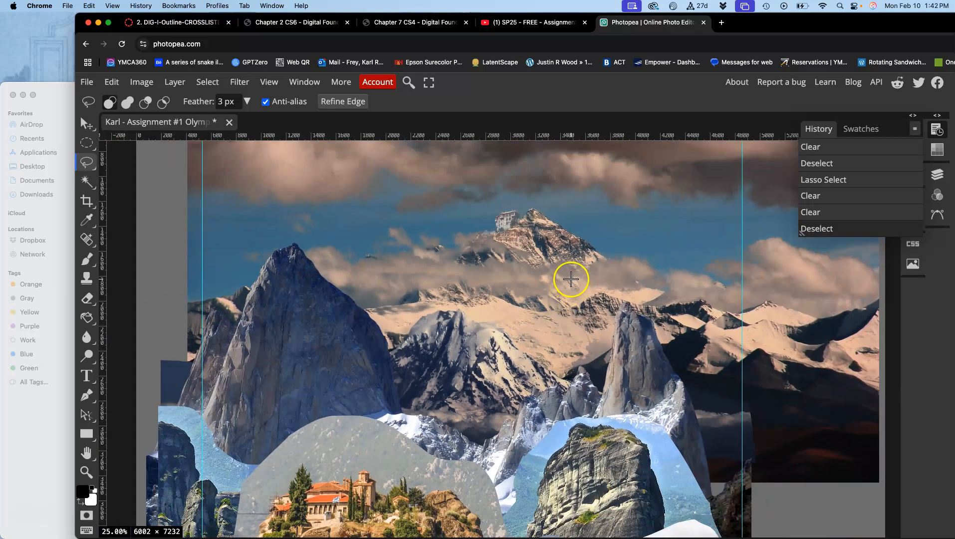
left_click_drag(570, 288, 527, 309)
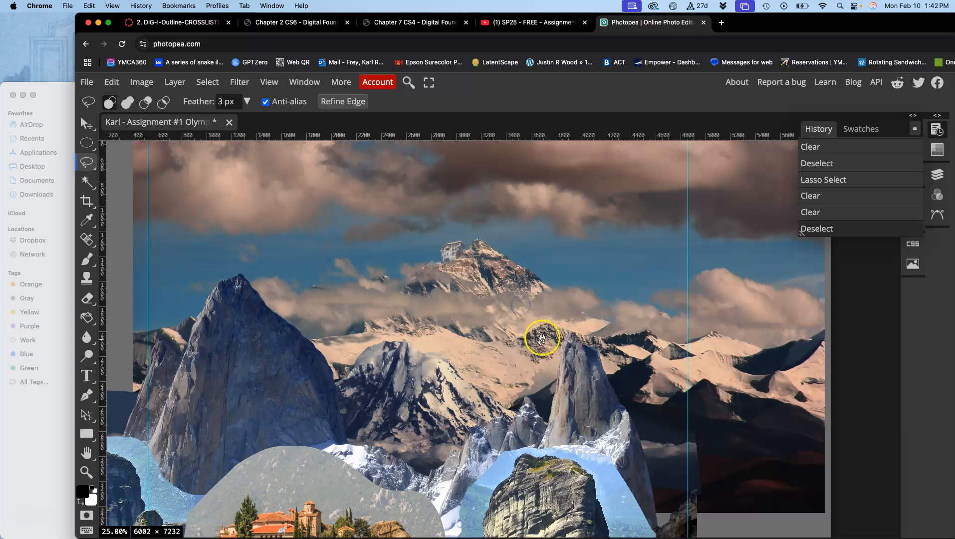
scroll(546, 334, "down", 2)
scroll(546, 333, "left", 2)
key("ctrl+plus")
key("ctrl+plus")
key("ctrl+plus")
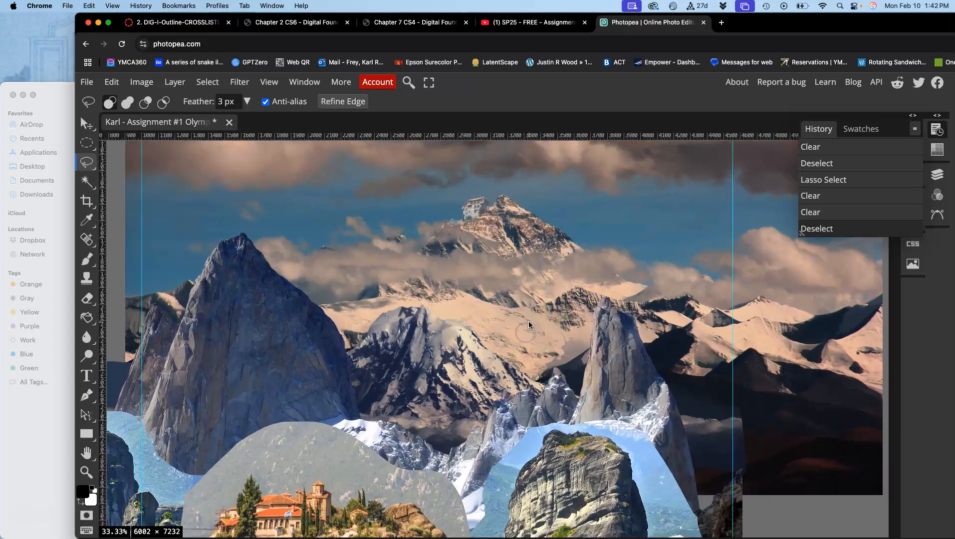
mouse_move(391, 334)
left_mouse_down()
mouse_move(489, 352)
mouse_move(558, 412)
left_mouse_up()
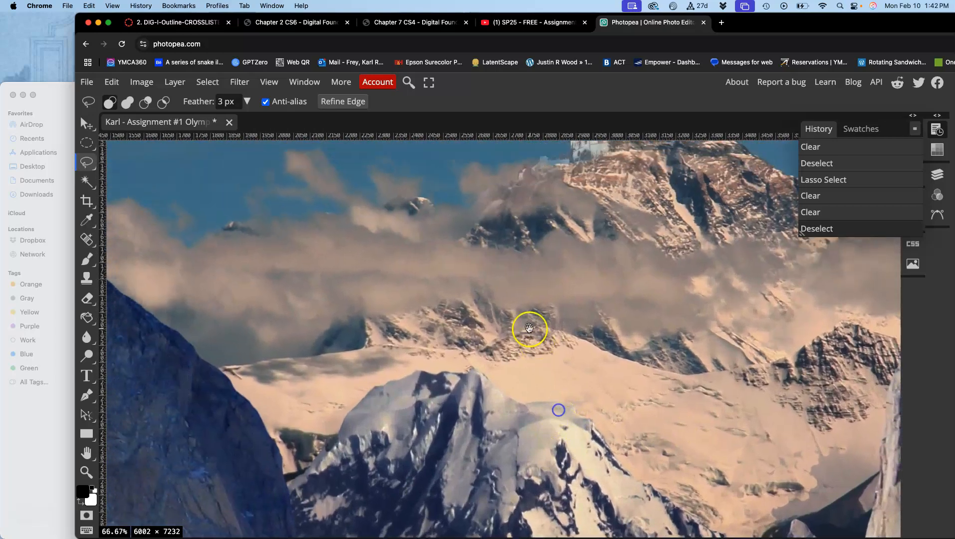
left_click_drag(528, 326, 518, 360)
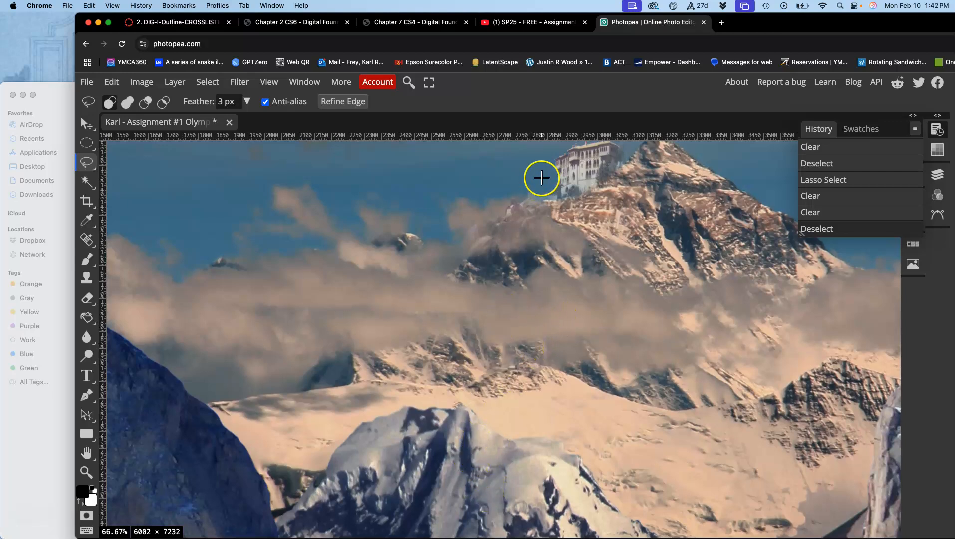
left_click_drag(588, 219, 540, 209)
left_click_drag(522, 275, 524, 208)
left_click_drag(523, 271, 517, 317)
mouse_move(537, 235)
left_mouse_down()
mouse_move(516, 312)
mouse_move(532, 250)
left_mouse_up()
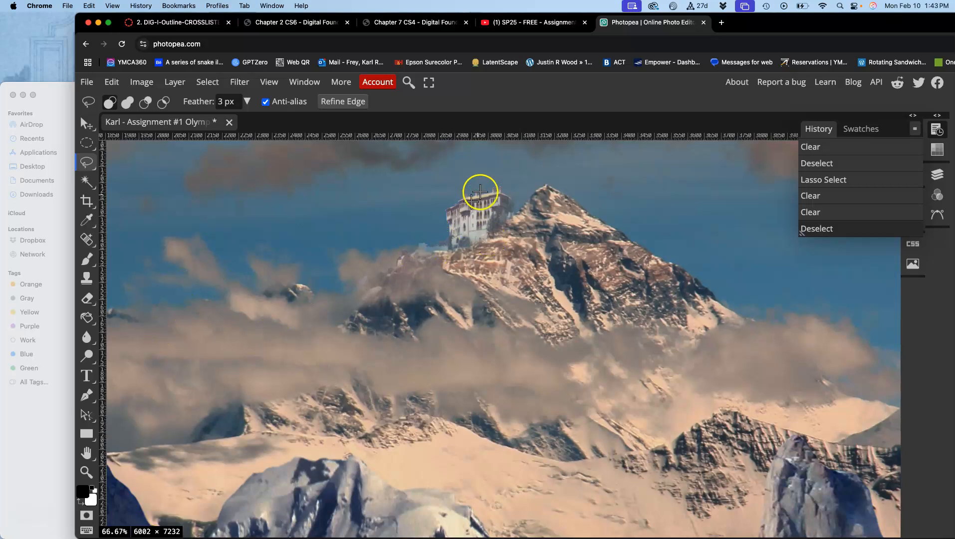
left_click(148, 83)
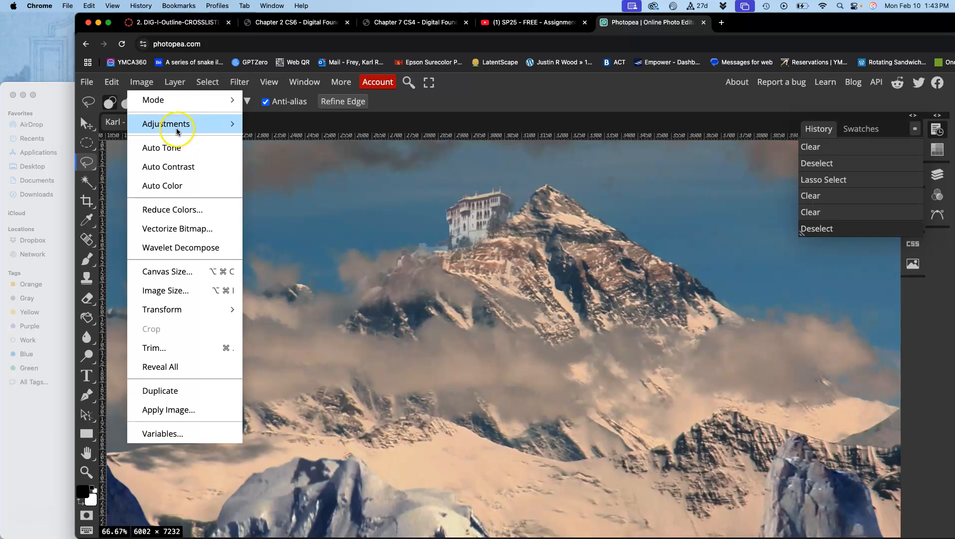
mouse_move(176, 128)
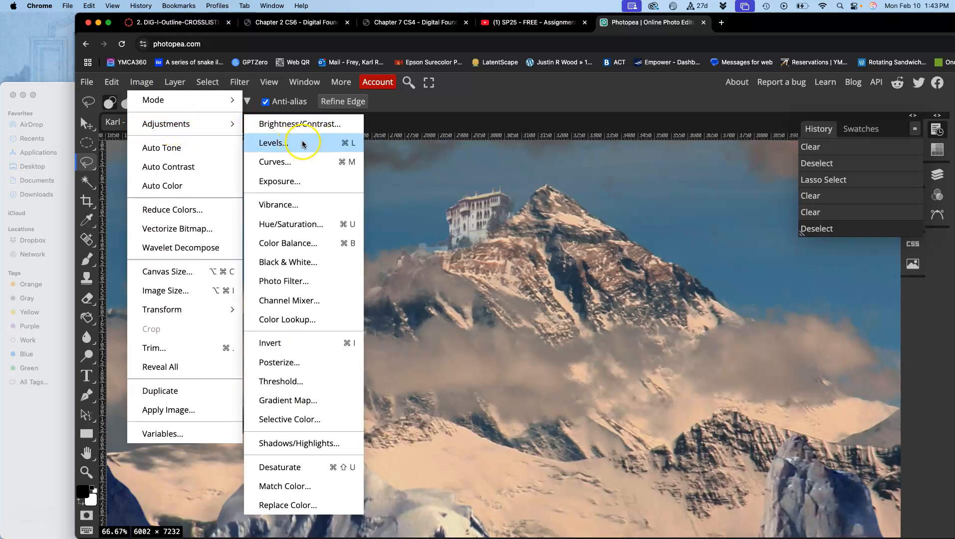
left_click(382, 120)
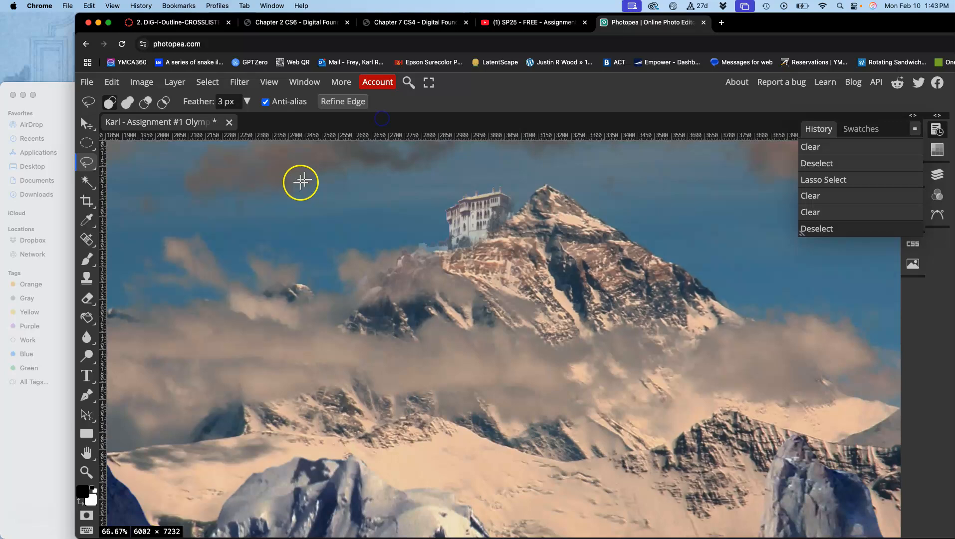
- Choose the Dodge tool and make Layer 7, the building beside the Everest summit, the active layer
left_click(92, 363)
left_click(92, 363)
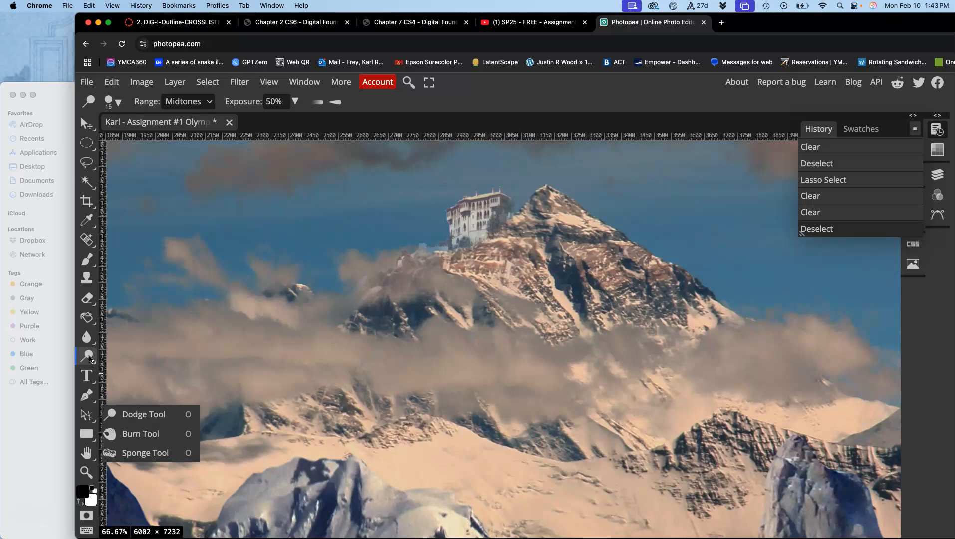
left_click(91, 359)
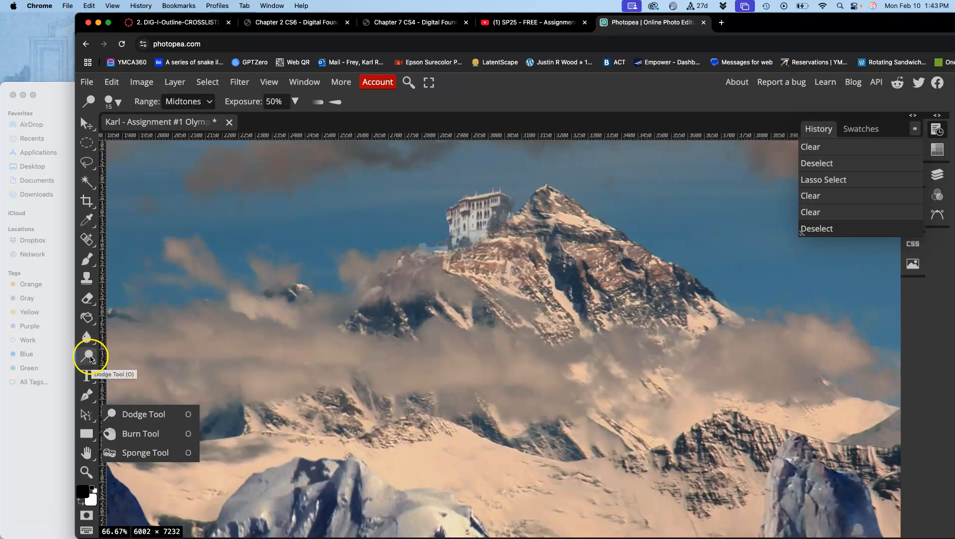
left_click(146, 415)
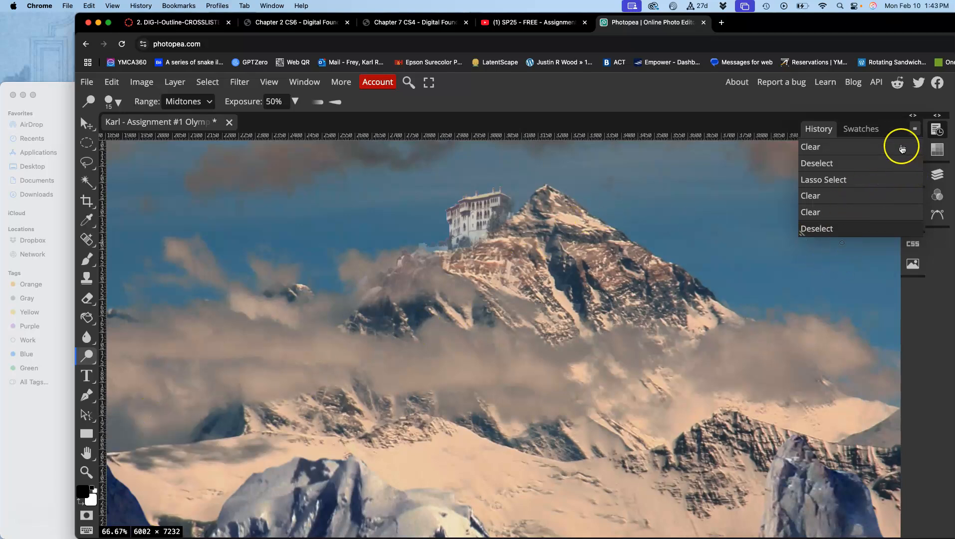
left_click(936, 178)
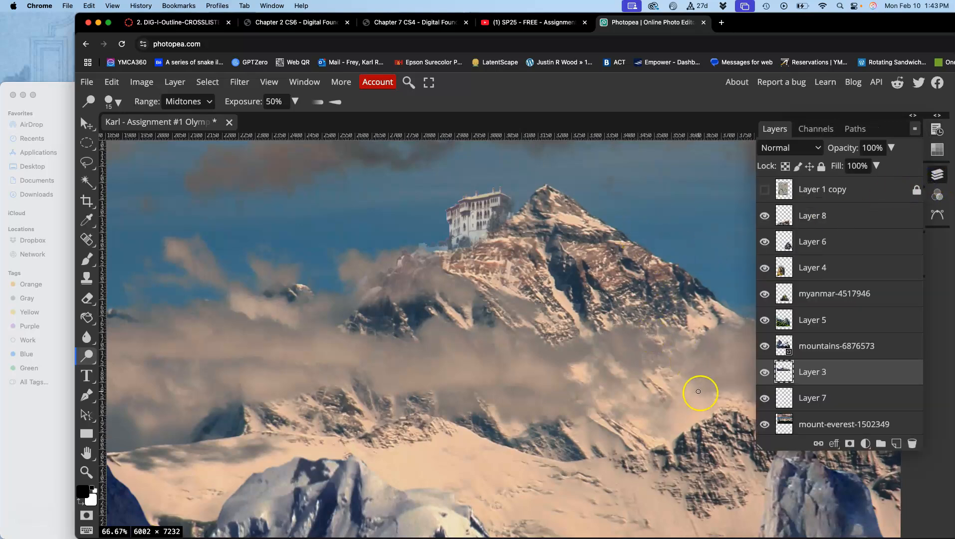
left_click(765, 398)
left_click(765, 398)
left_click(799, 398)
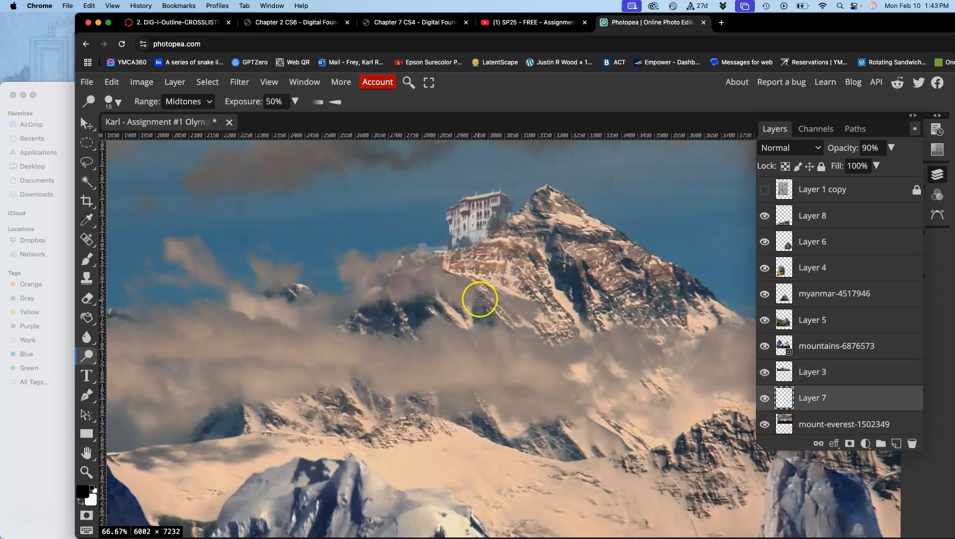
scroll(478, 251, "up", 2)
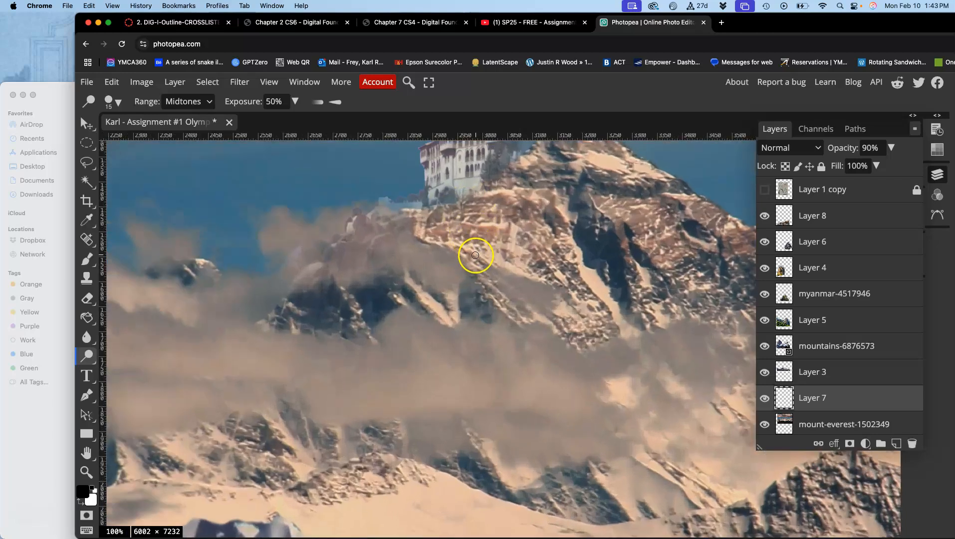
scroll(477, 270, "down", 1)
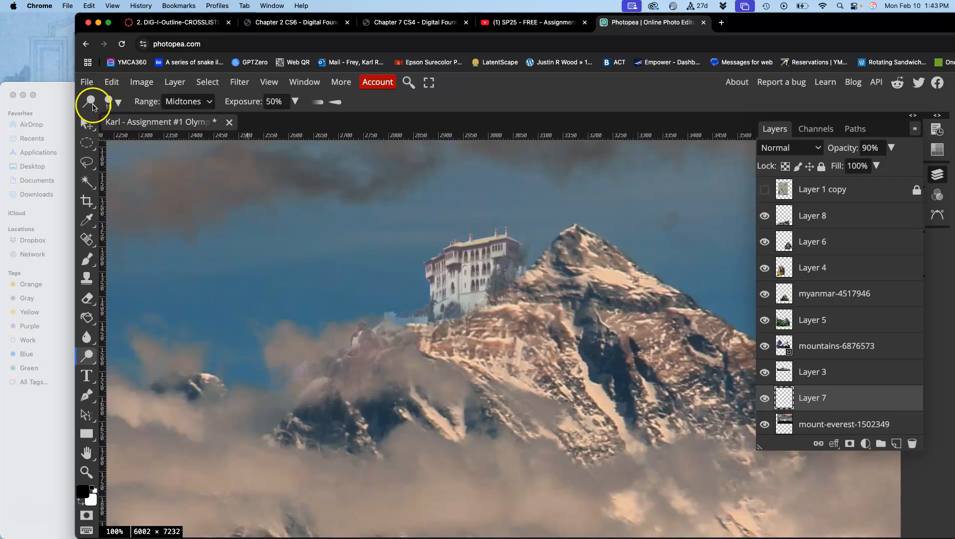
- Configure the Dodge brush to 44 px, 0% hardness, Midtones range and 20% exposure, with stylus pressure controlling size
left_click(123, 102)
left_click(173, 315)
left_click_drag(174, 315, 157, 313)
left_click_drag(191, 283, 201, 283)
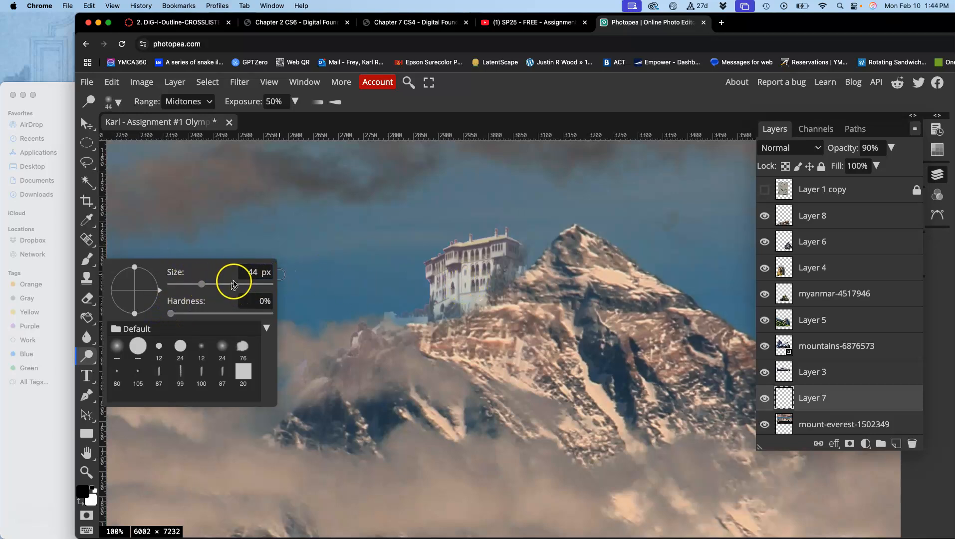
left_click(178, 103)
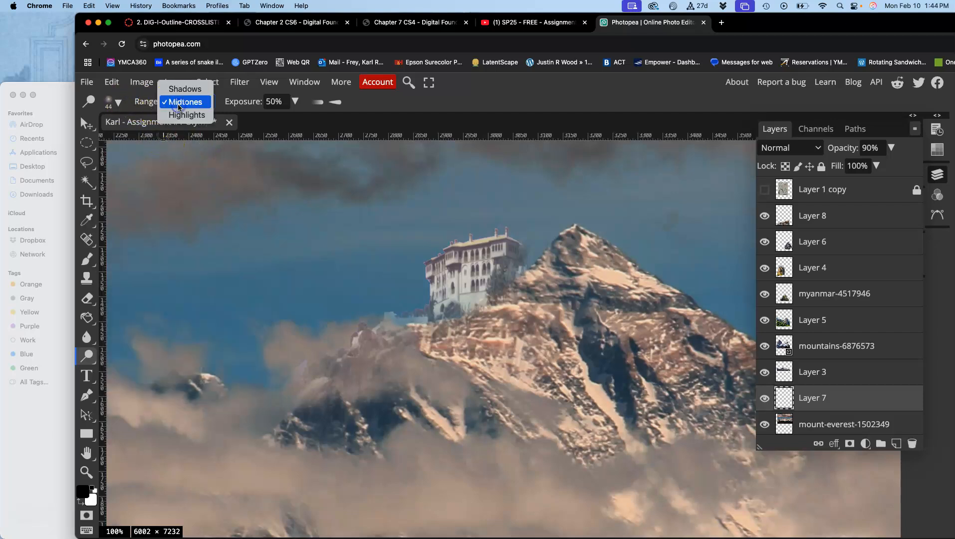
left_click(180, 102)
left_click(274, 103)
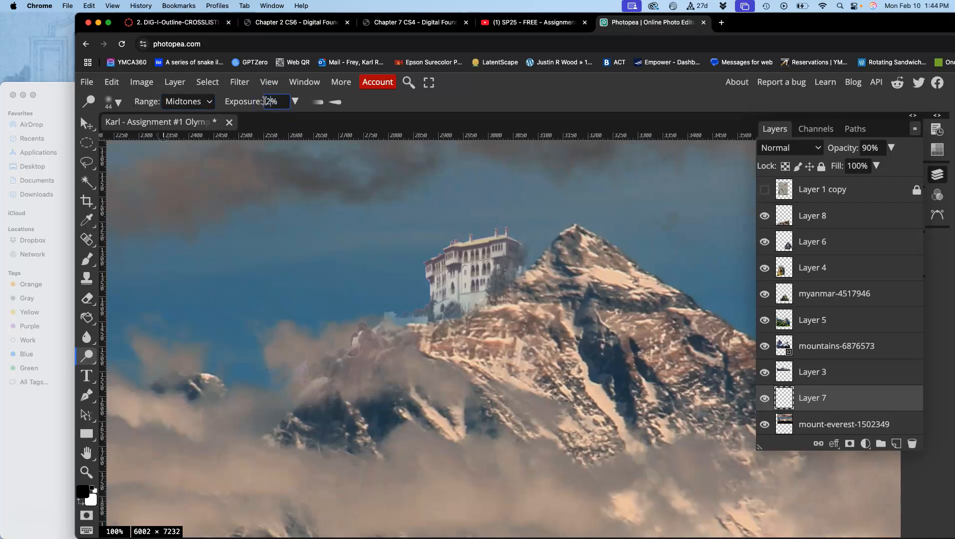
left_click(335, 102)
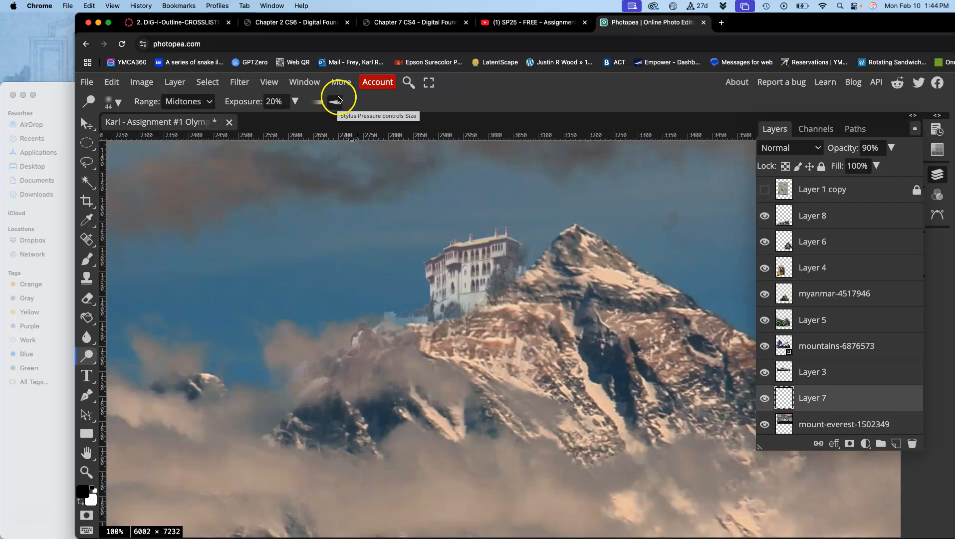
- Lighten the walls of the building on Layer 7 with dodge strokes, and check the layer by toggling its visibility
mouse_move(508, 266)
left_mouse_down()
mouse_move(462, 262)
mouse_move(478, 264)
left_mouse_up()
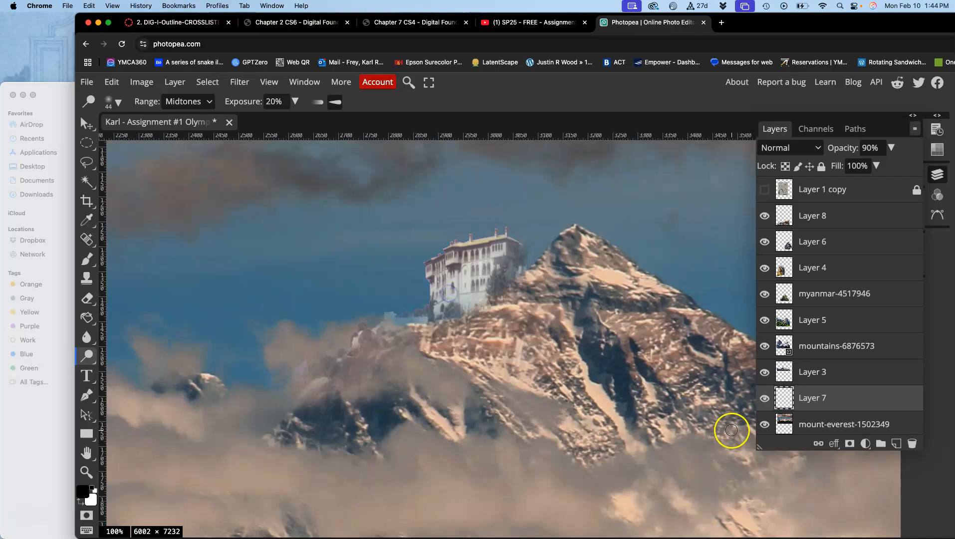
left_click(765, 398)
left_click(765, 397)
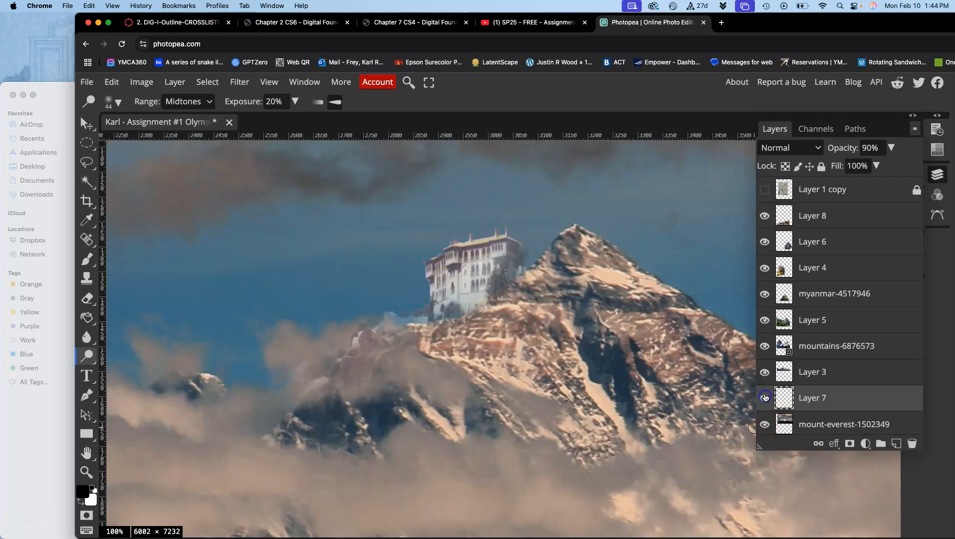
- Compare the earlier dodge states in the history, step back one stroke, and dodge down the building's left wall
left_click(936, 130)
left_click(821, 152)
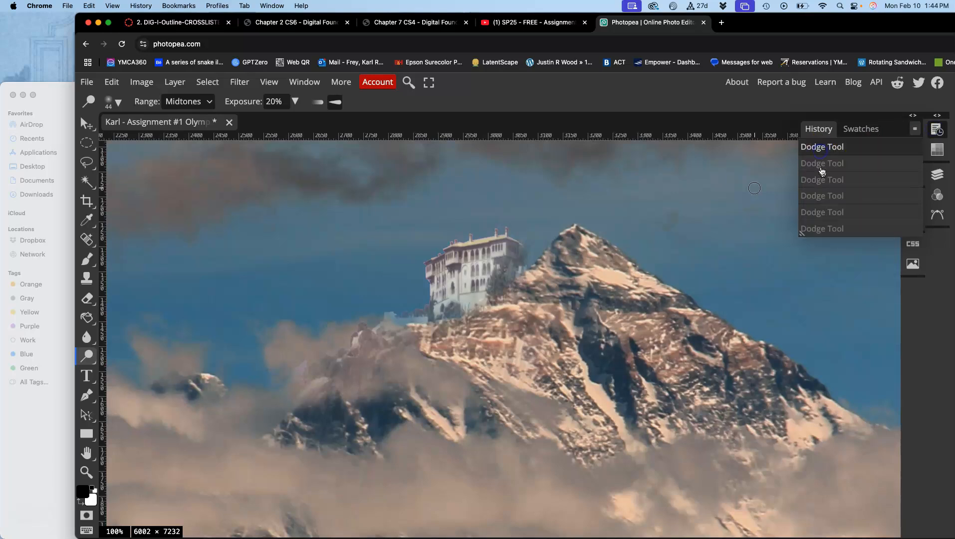
left_click(820, 216)
left_click(827, 178)
left_click(823, 212)
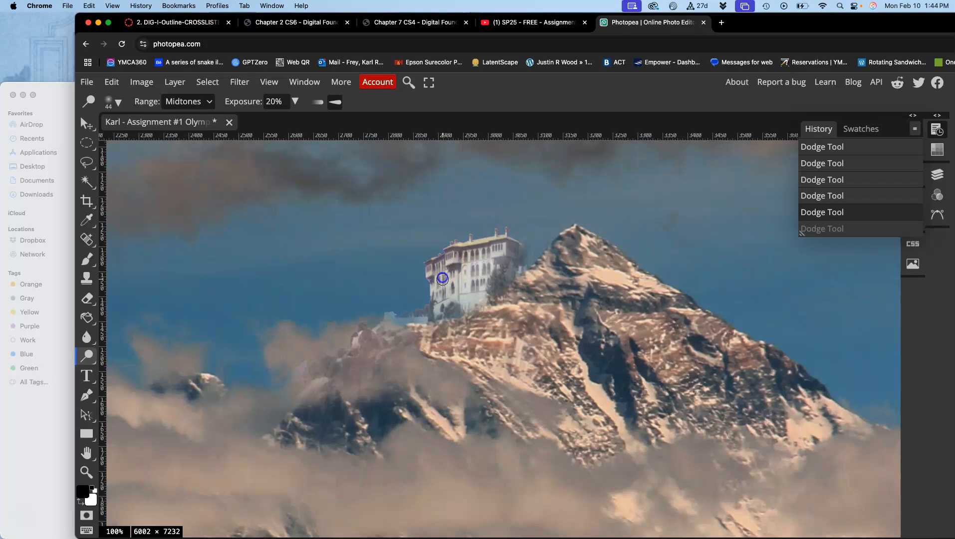
left_click_drag(435, 271, 435, 304)
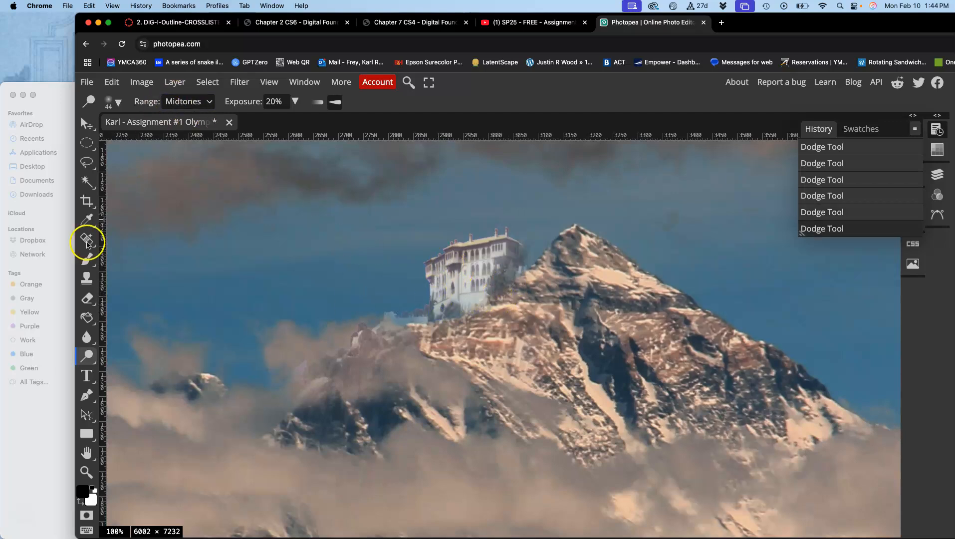
- Switch to the Burn tool with a 149 px brush, 0% hardness and 20% exposure, with stylus pressure controlling size
right_click(88, 356)
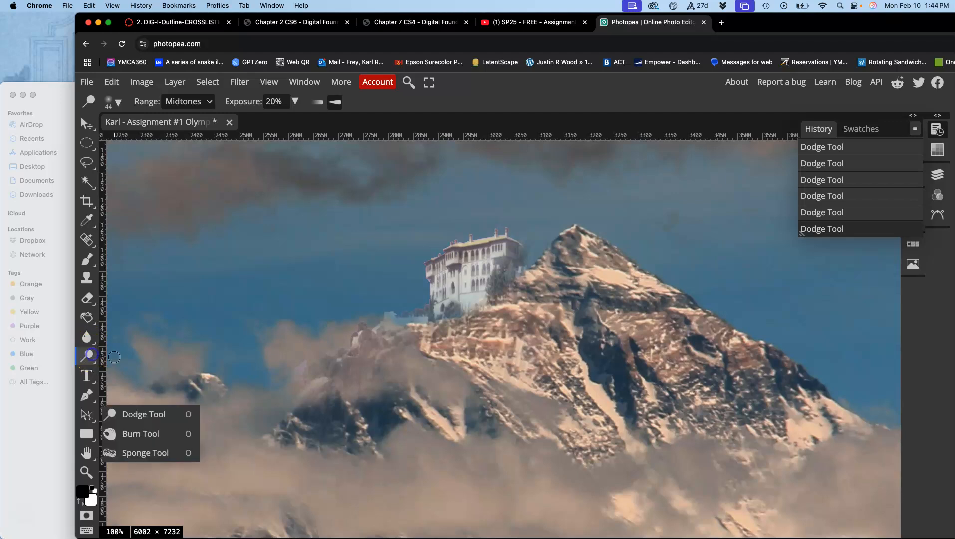
left_click(142, 433)
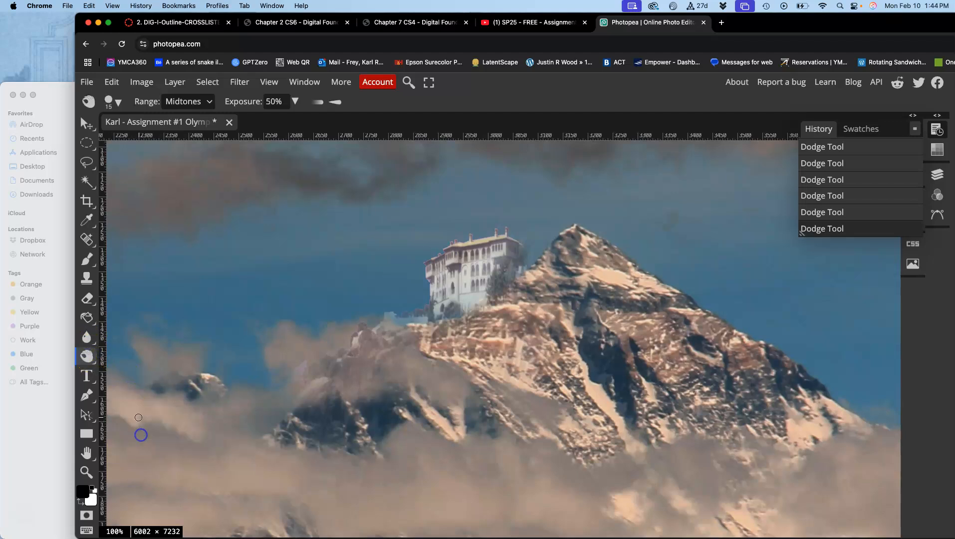
left_click(296, 102)
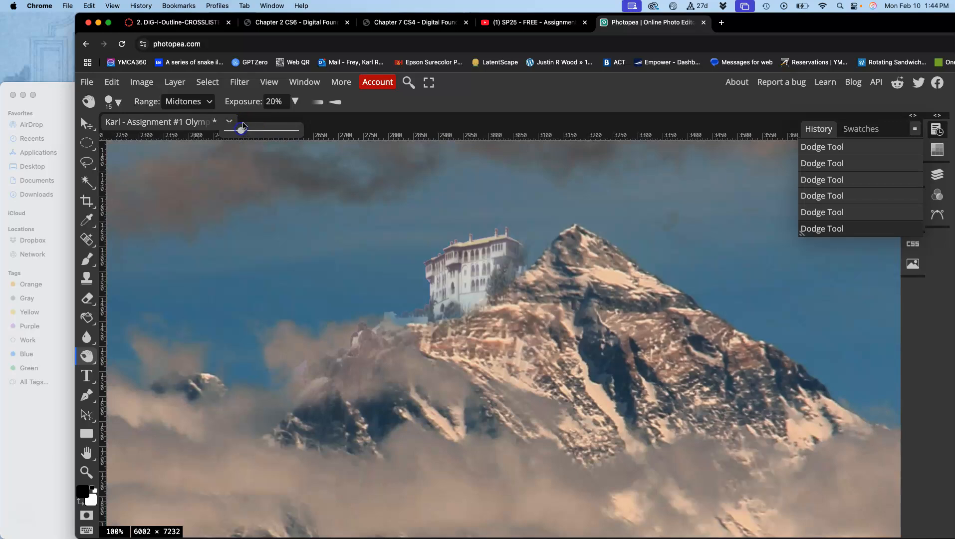
left_click(112, 102)
left_click(171, 314)
left_click(204, 284)
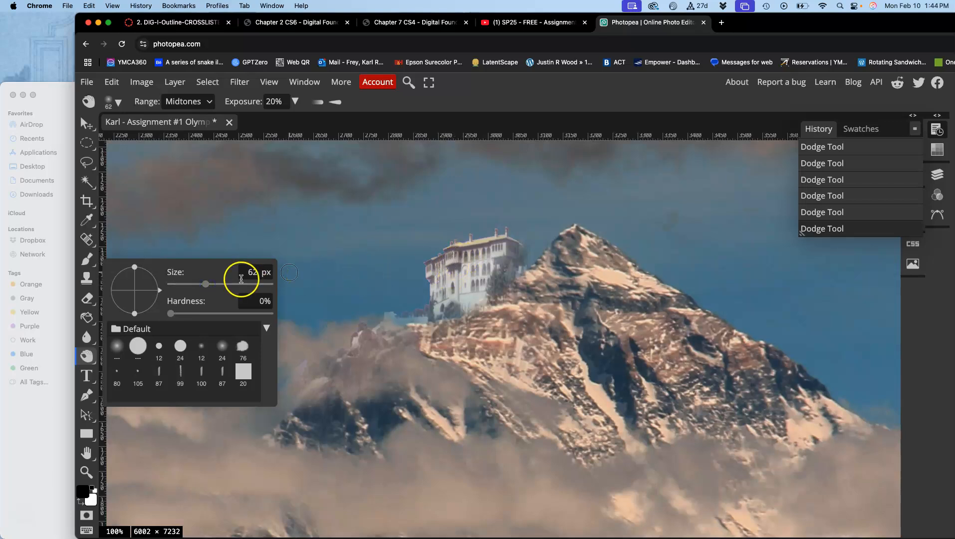
left_click(220, 284)
left_click(334, 102)
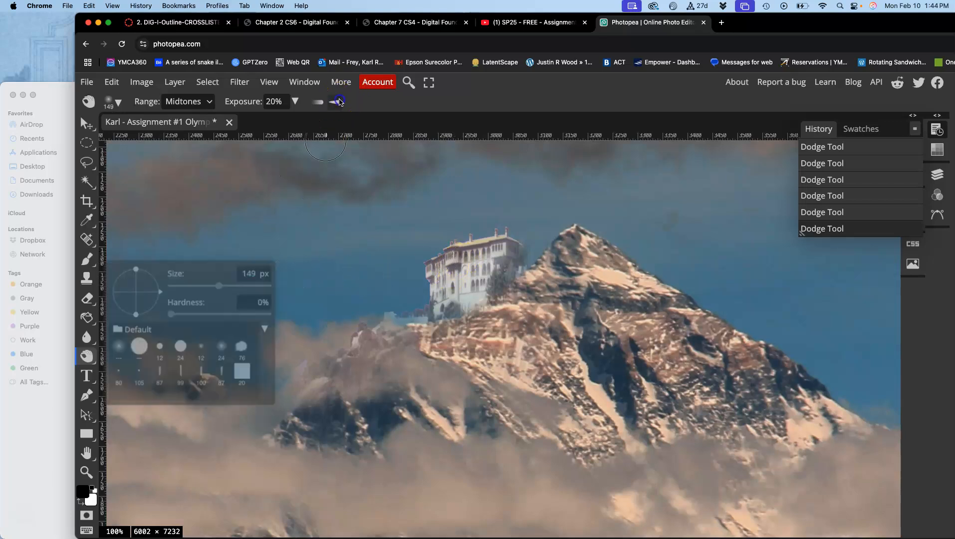
- Burn the building's right side and base with repeated strokes to deepen the shadows where it meets the mountain
mouse_move(480, 265)
left_mouse_down()
mouse_move(454, 263)
mouse_move(446, 295)
mouse_move(472, 272)
mouse_move(472, 284)
mouse_move(490, 290)
mouse_move(500, 265)
left_mouse_up()
mouse_move(490, 309)
left_mouse_down()
mouse_move(510, 250)
mouse_move(509, 270)
left_mouse_up()
left_click_drag(482, 312, 482, 311)
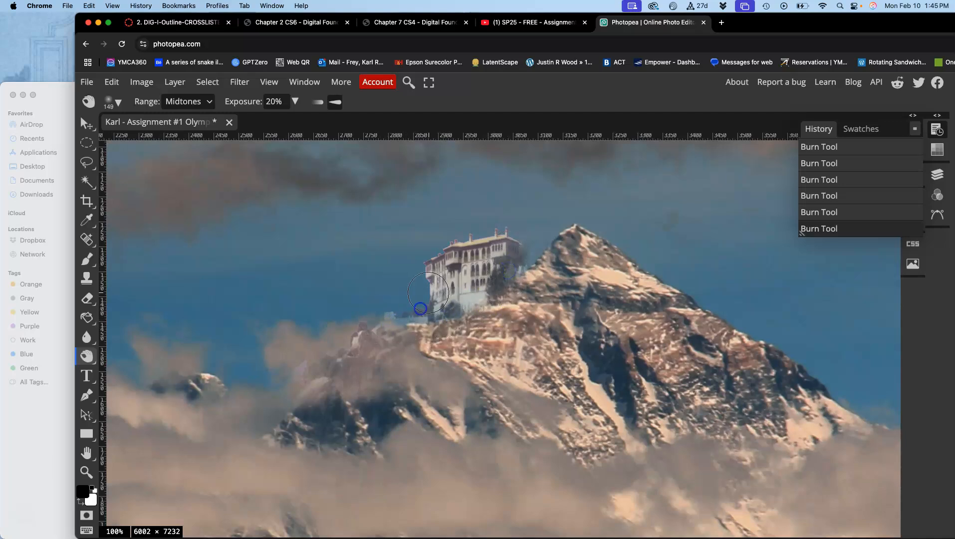
mouse_move(459, 315)
left_mouse_down()
mouse_move(467, 322)
mouse_move(493, 295)
mouse_move(469, 311)
mouse_move(470, 328)
left_mouse_up()
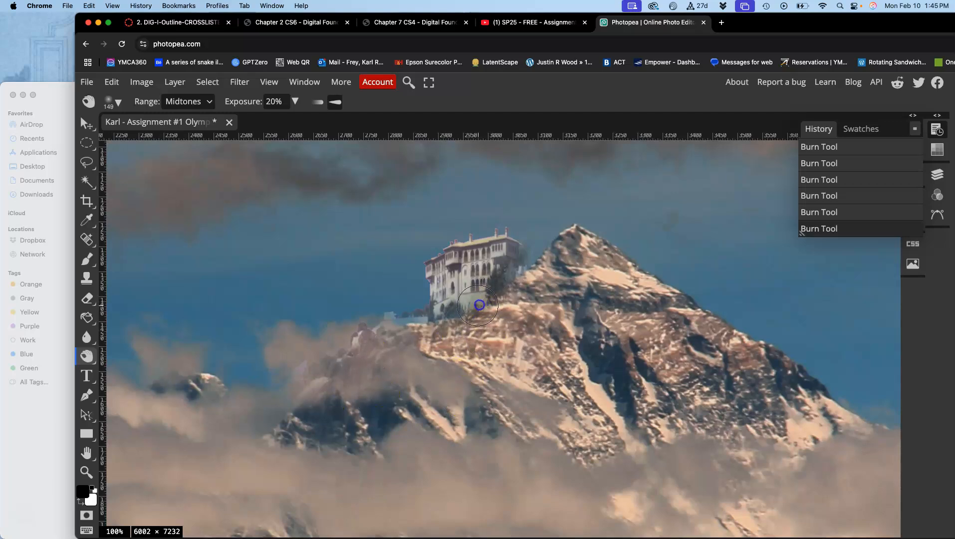
mouse_move(492, 274)
left_mouse_down()
mouse_move(451, 305)
mouse_move(459, 364)
mouse_move(471, 368)
mouse_move(451, 422)
mouse_move(477, 334)
mouse_move(474, 302)
mouse_move(497, 269)
mouse_move(483, 276)
mouse_move(499, 281)
mouse_move(483, 303)
mouse_move(482, 373)
mouse_move(496, 303)
mouse_move(479, 304)
mouse_move(473, 276)
mouse_move(470, 343)
left_mouse_up()
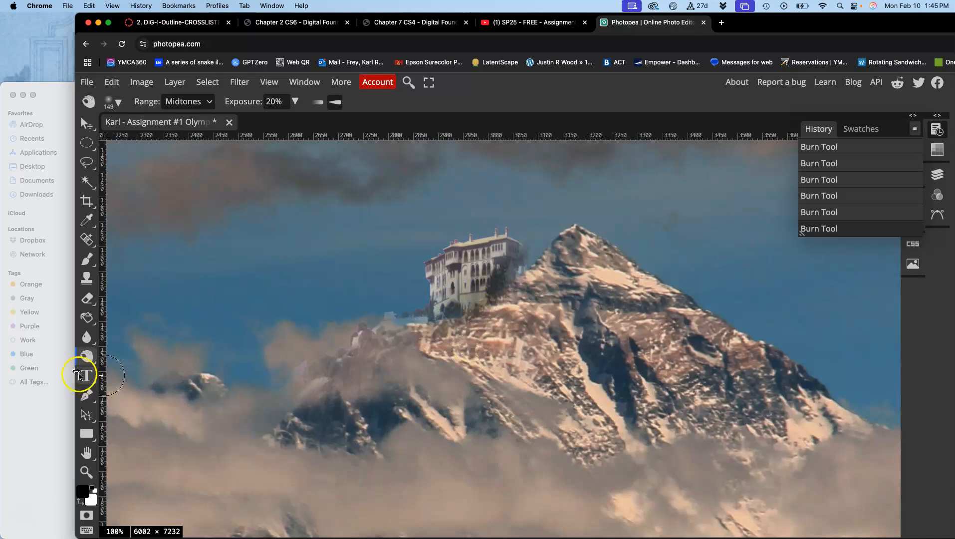
- Set up the Sponge tool at 47 px, 0% hardness, 30% flow and Desaturate mode, with stylus pressure controlling size
left_click(89, 356)
left_click(151, 452)
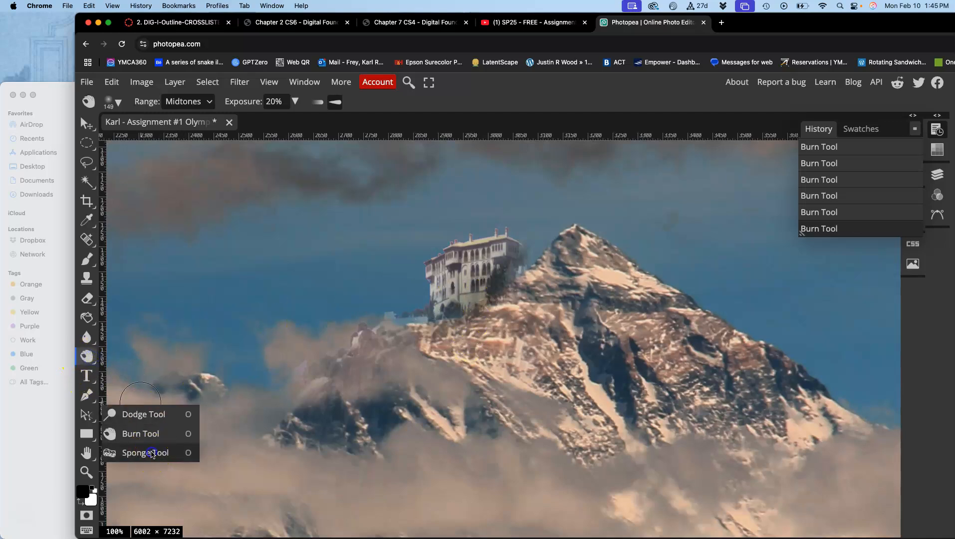
left_click(119, 104)
left_click_drag(272, 314, 158, 314)
left_click_drag(191, 285, 203, 285)
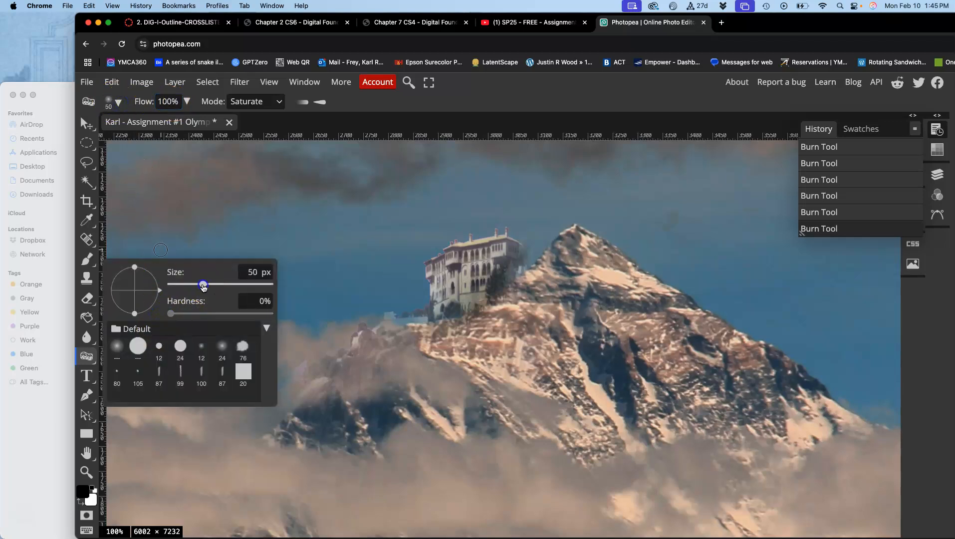
left_click(187, 101)
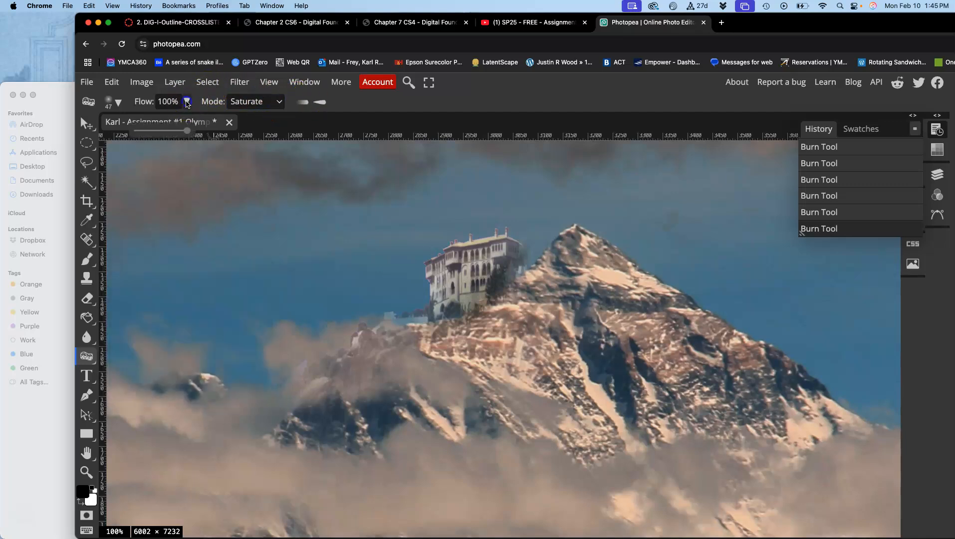
left_click_drag(186, 132, 170, 131)
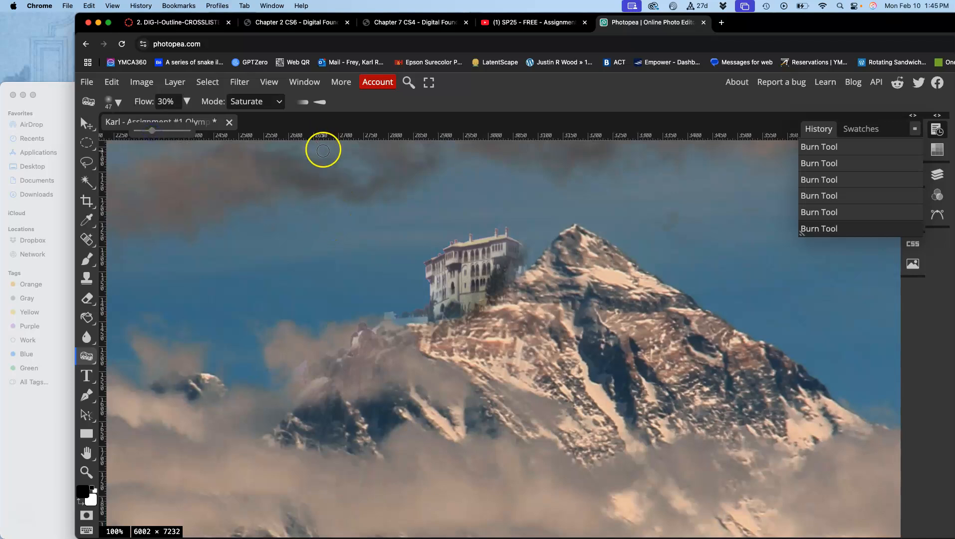
left_click(322, 103)
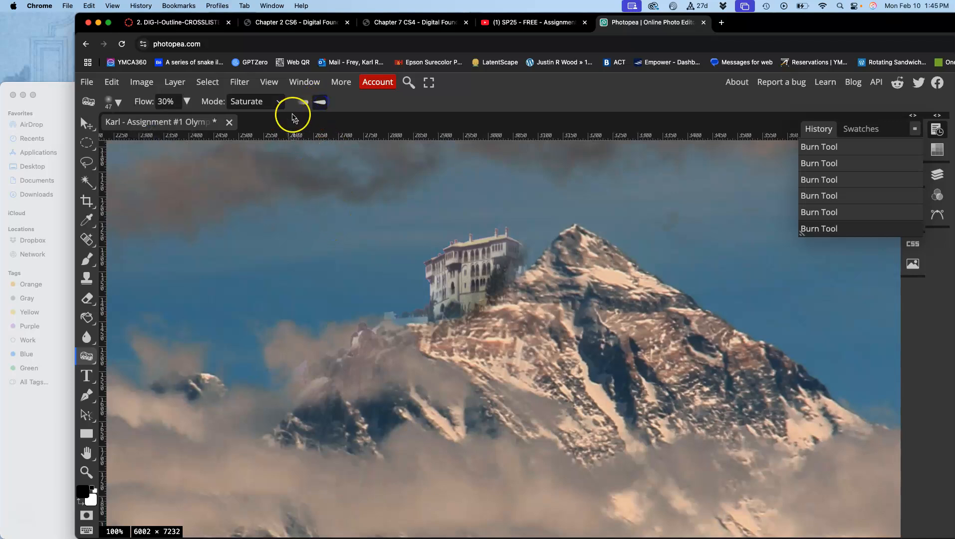
left_click(275, 101)
left_click(267, 89)
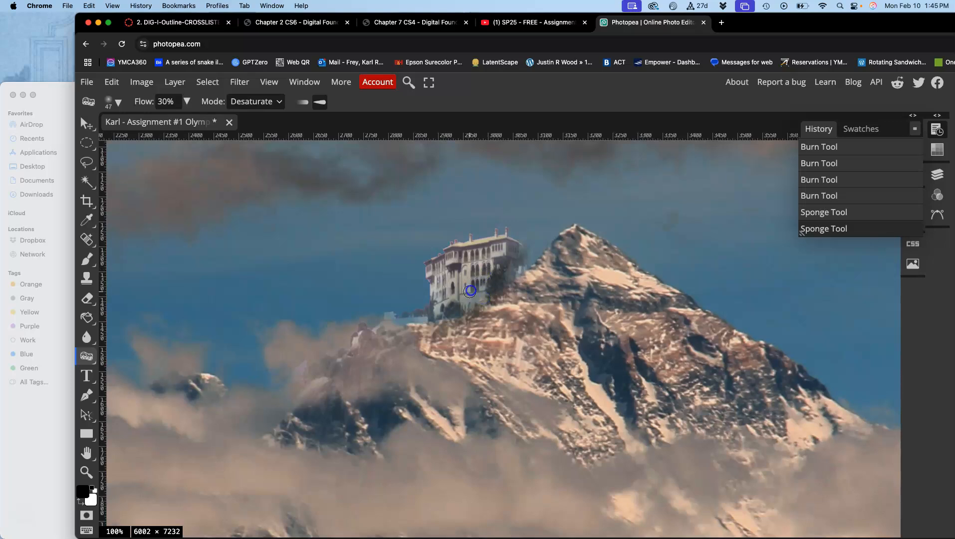
- Desaturate the building's roof, walls and base with Sponge strokes
left_click(431, 312)
left_click(473, 244)
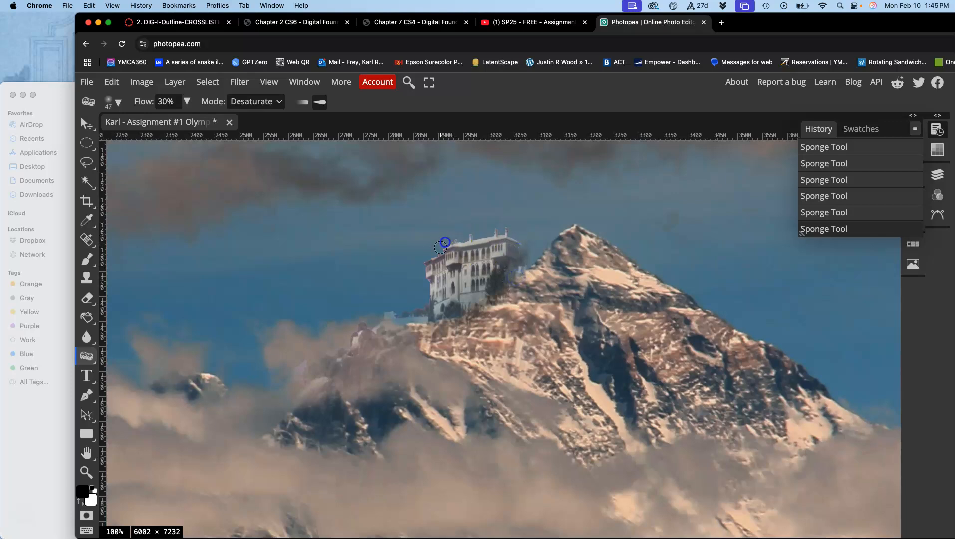
mouse_move(427, 357)
left_mouse_down()
mouse_move(461, 328)
mouse_move(491, 248)
mouse_move(468, 240)
mouse_move(509, 238)
mouse_move(520, 256)
mouse_move(537, 257)
mouse_move(540, 232)
mouse_move(478, 301)
left_mouse_up()
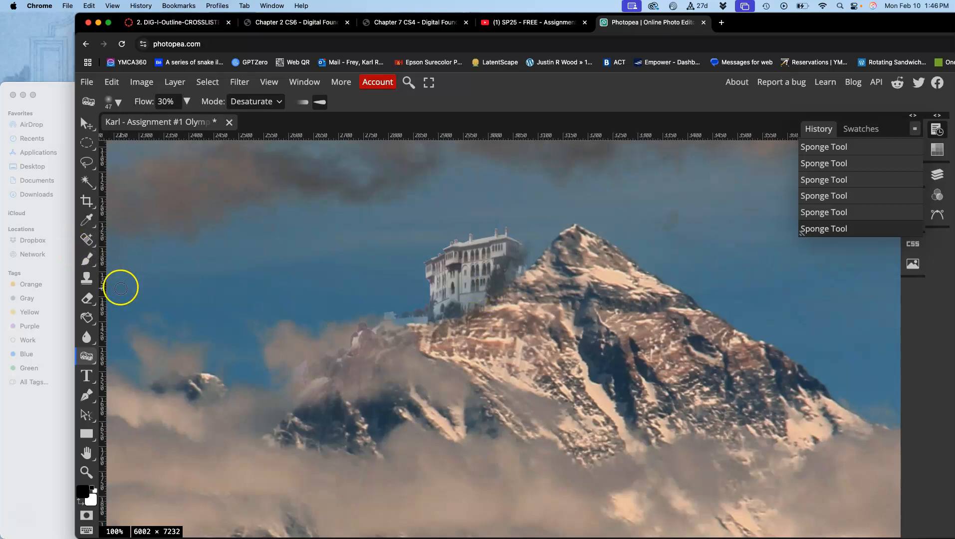
- Burn the building's right side, walls and lower left base with the Burn tool's range set to Highlights at 20% exposure
left_click(78, 359)
left_click(143, 430)
left_click(189, 103)
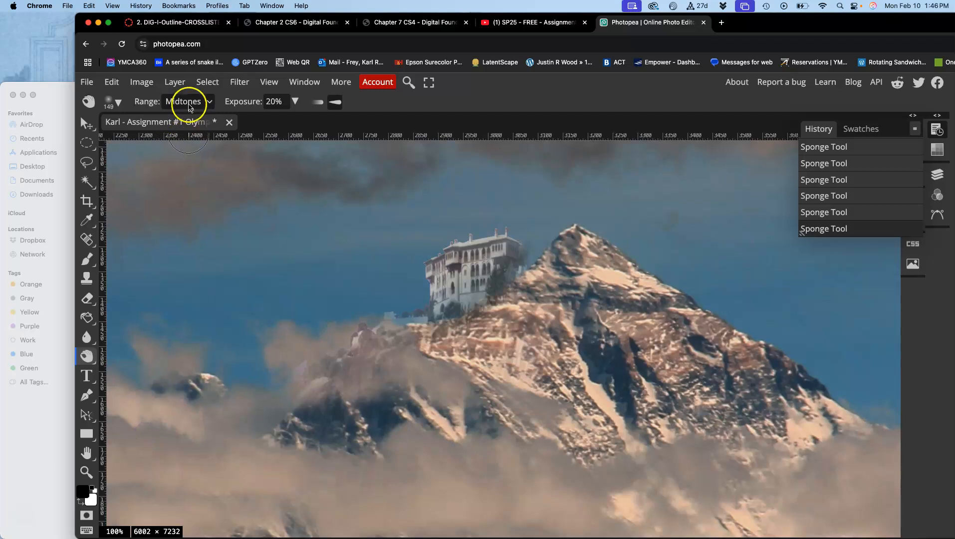
left_click(185, 114)
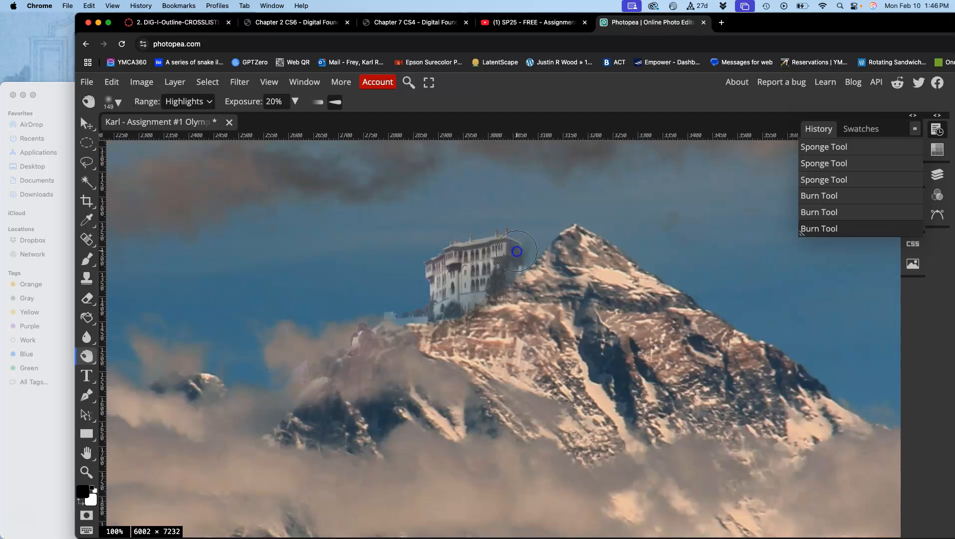
left_click(516, 276)
left_click_drag(463, 258, 465, 275)
left_click(429, 305)
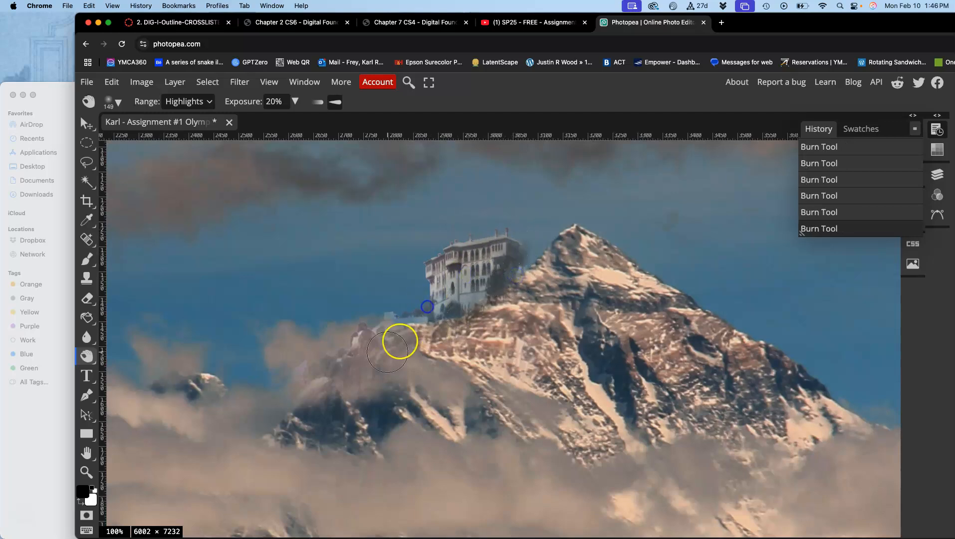
left_click_drag(411, 317, 417, 315)
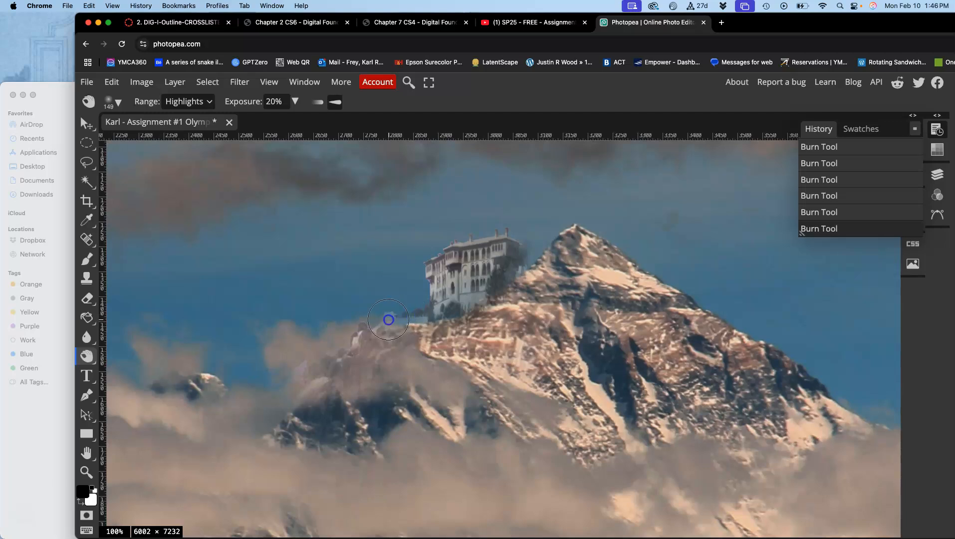
- Try burning the building's walls with the range set to Shadows, and undo the last three strokes
left_click(183, 102)
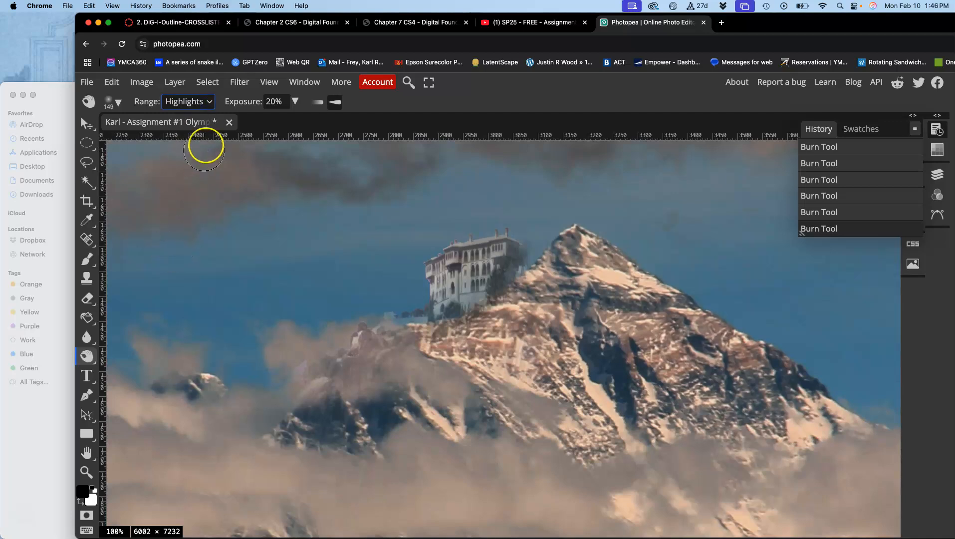
left_click(210, 103)
left_click(185, 75)
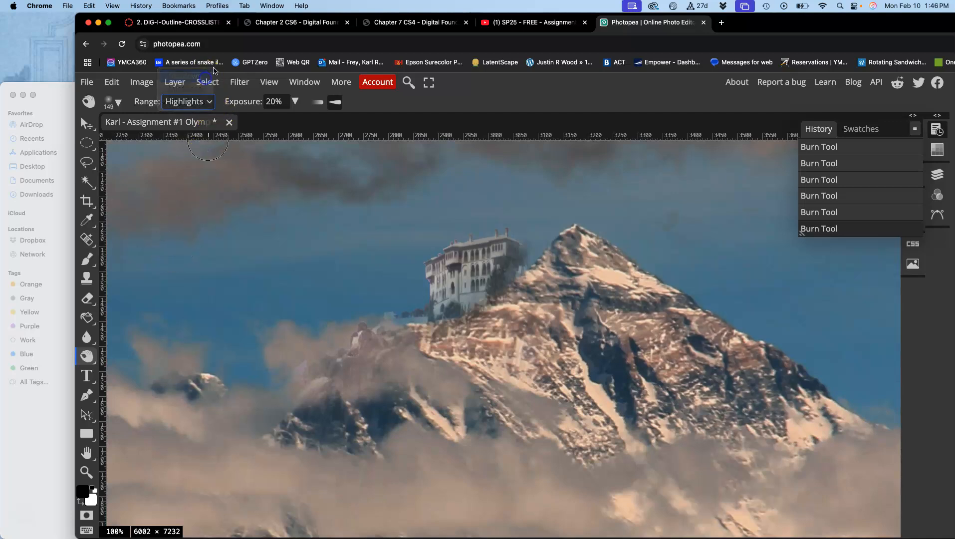
left_click(470, 285)
left_click(445, 285)
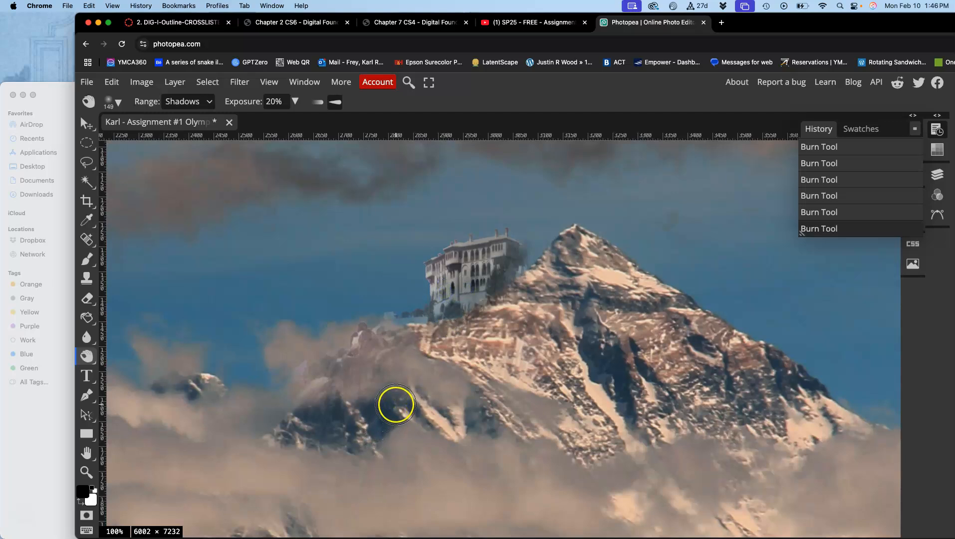
key("super+z")
key("super+z")
key("super+z")
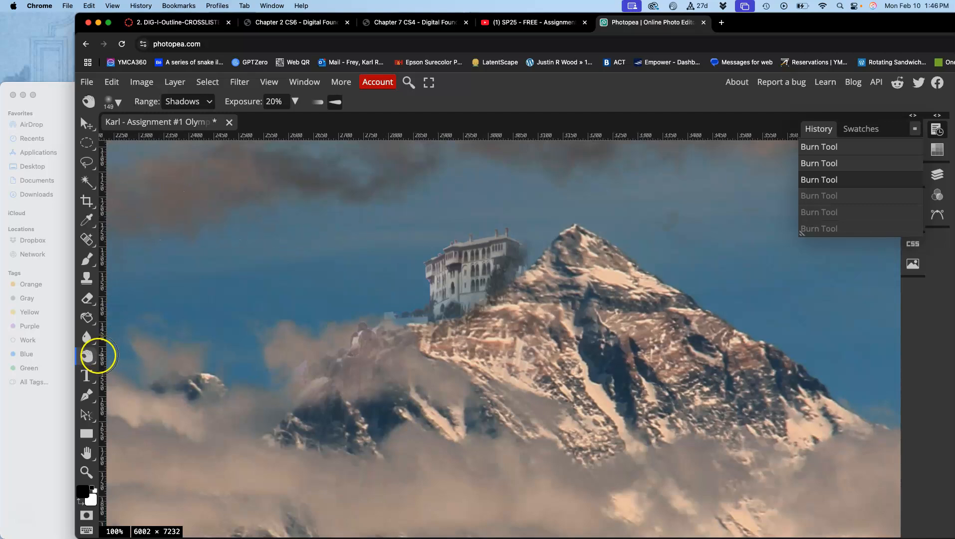
- Lighten the building's walls with the 44 px Dodge tool, range Shadows at 20% exposure, undoing the stroke over the trees beside it
right_click(87, 356)
left_click(140, 415)
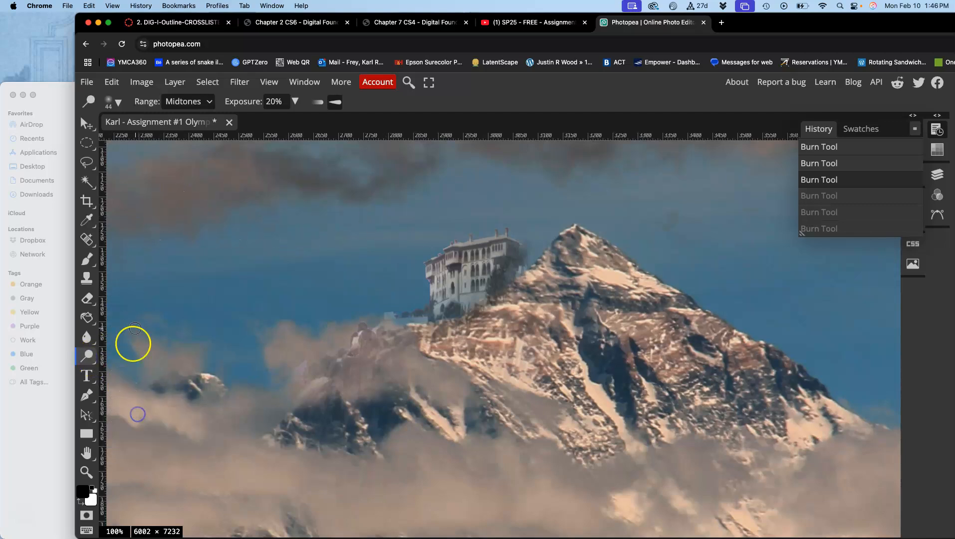
left_click(185, 102)
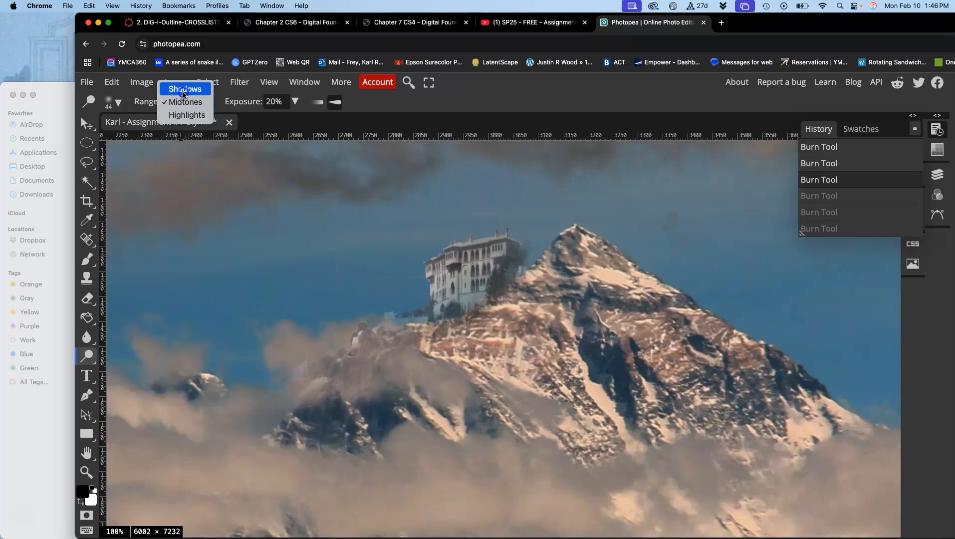
left_click(183, 90)
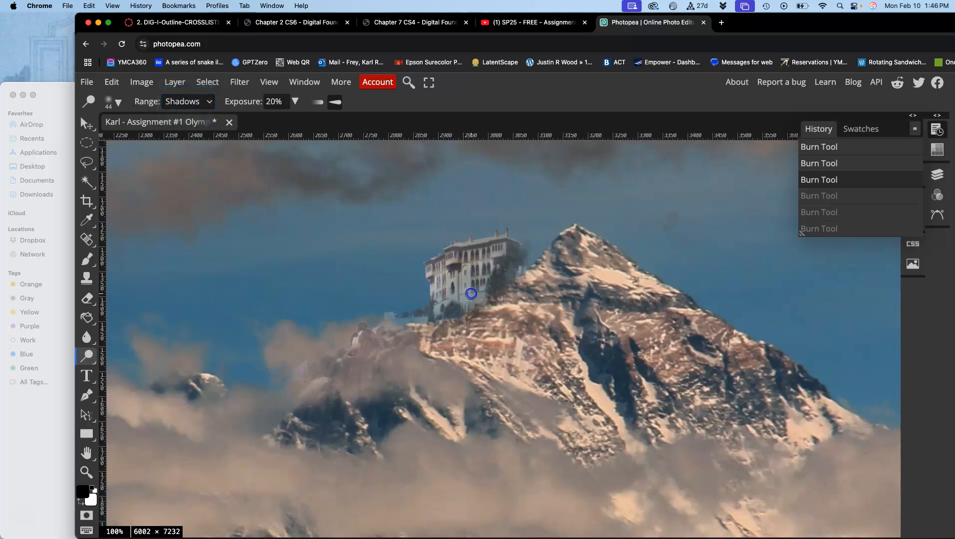
left_click(471, 293)
left_click_drag(472, 292, 472, 302)
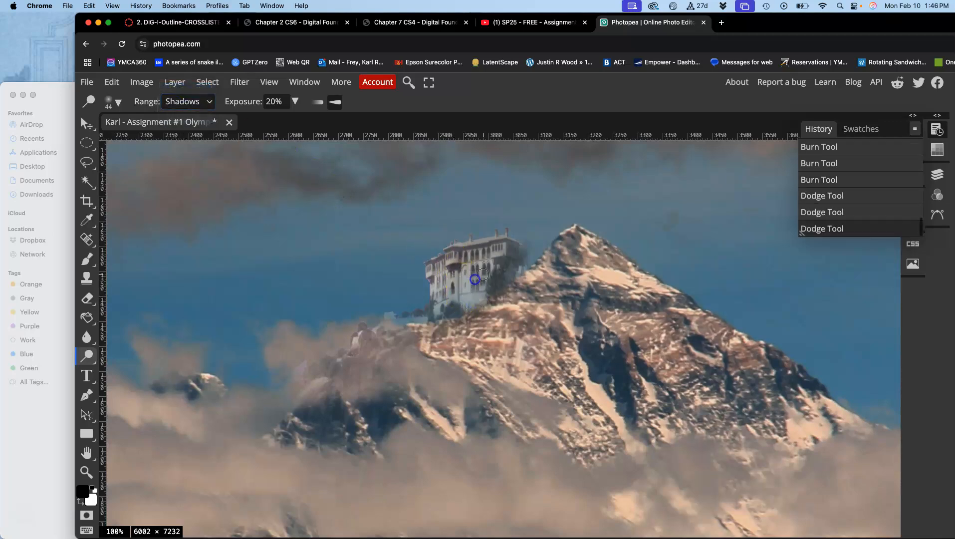
left_click(451, 277)
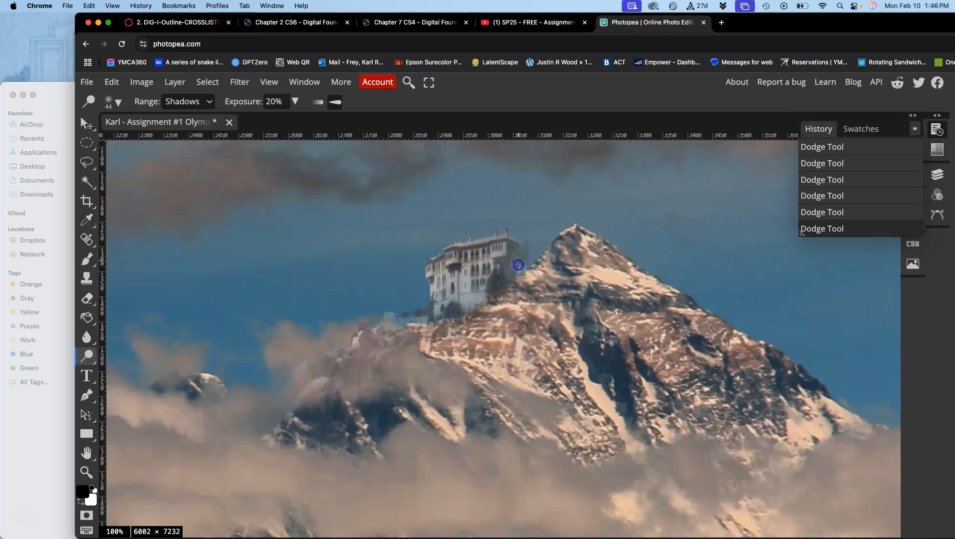
left_click_drag(502, 282, 509, 287)
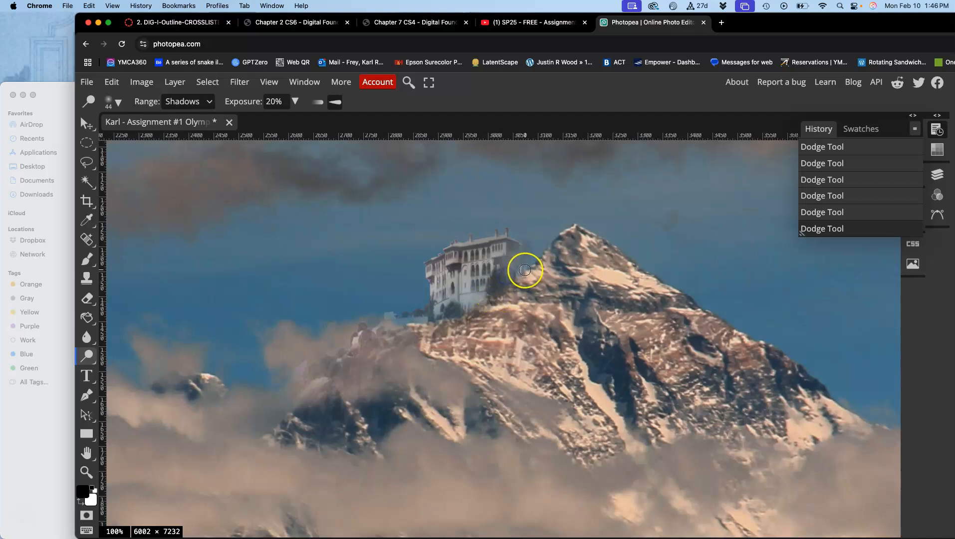
key("super+z")
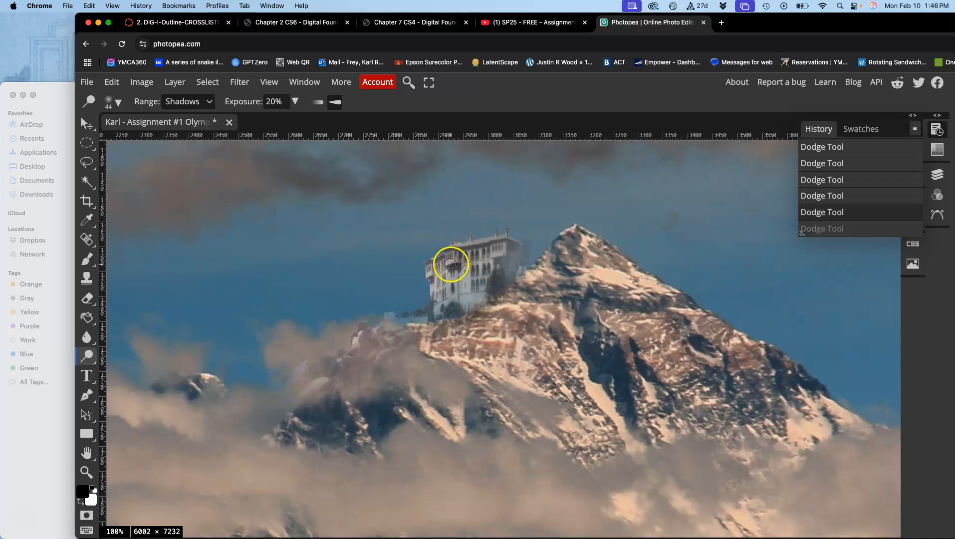
left_click(460, 263)
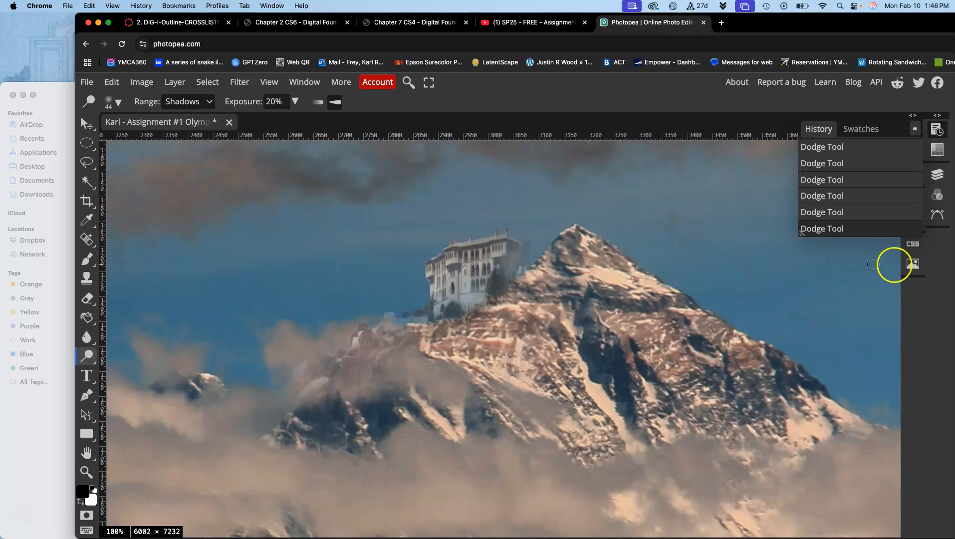
- Move the Layer 7 building slightly to the right so it overlaps Everest's summit slope
left_click(937, 175)
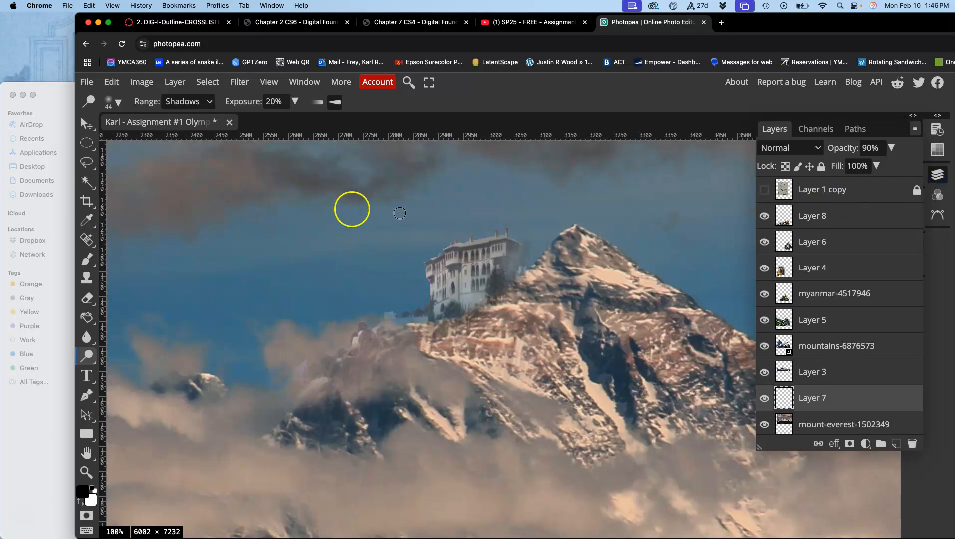
left_click(87, 123)
left_click_drag(484, 278, 519, 273)
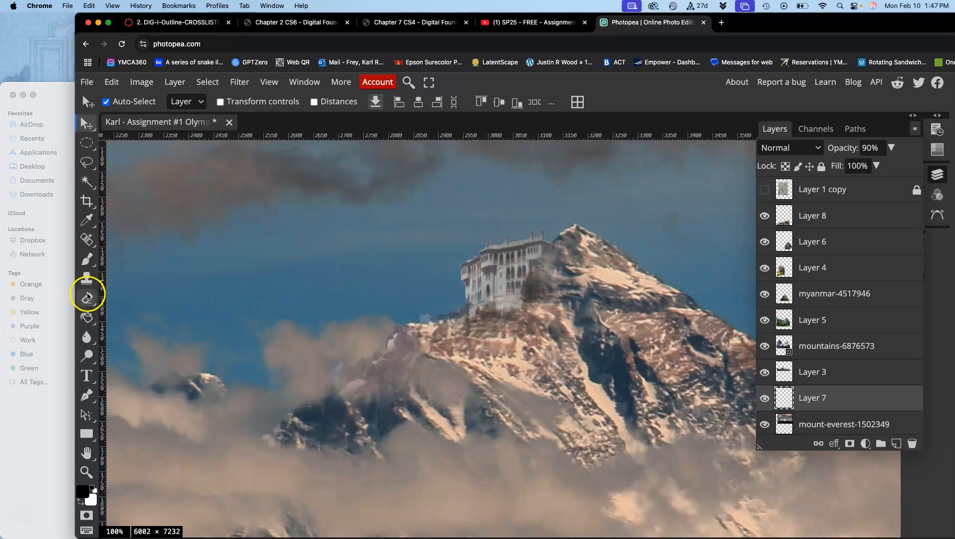
- Erase the building's right edge and base over the mountain with a 25 px soft eraser at 63% opacity
left_click(87, 296)
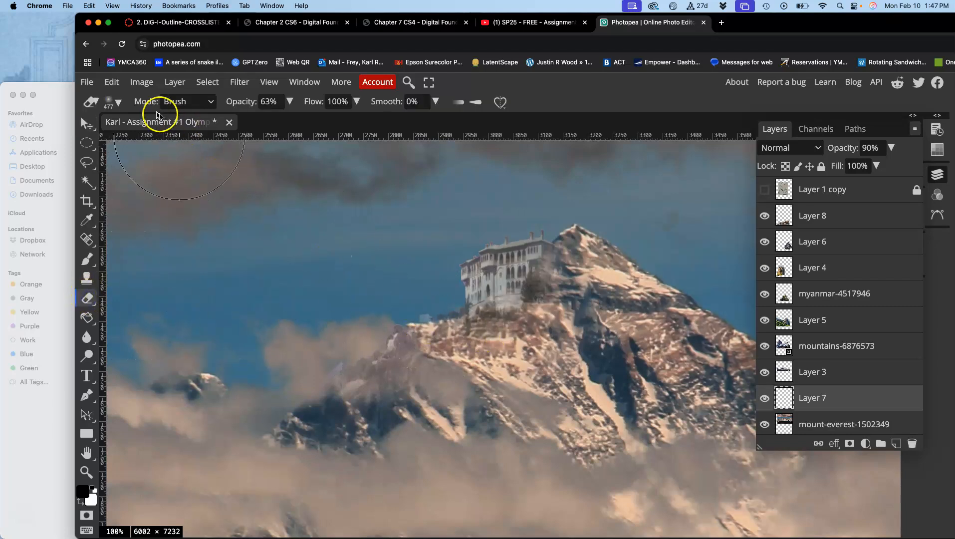
left_click(114, 102)
left_click_drag(215, 136, 196, 136)
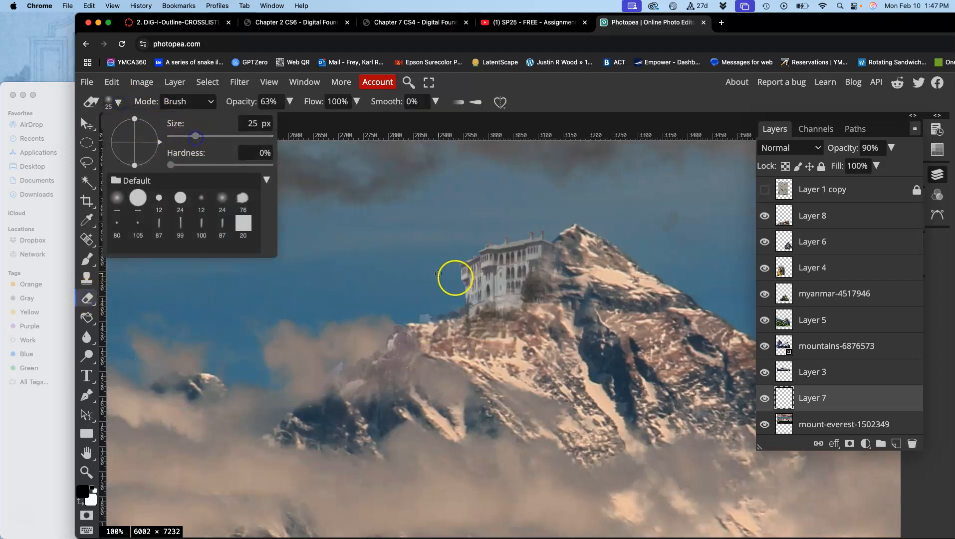
left_click_drag(542, 300, 544, 294)
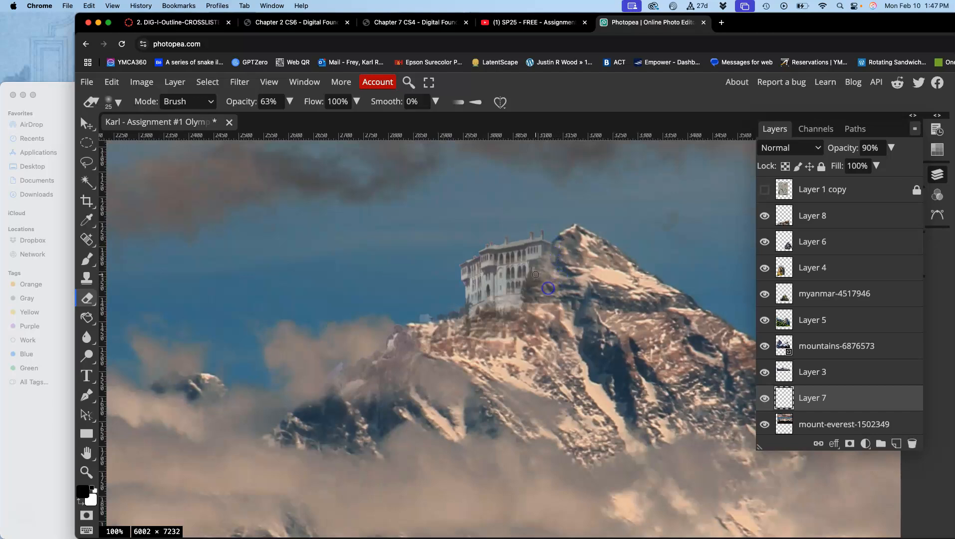
mouse_move(509, 324)
left_mouse_down()
mouse_move(528, 310)
mouse_move(528, 317)
mouse_move(537, 273)
left_mouse_up()
left_click_drag(553, 269, 535, 331)
left_click_drag(535, 298, 542, 273)
mouse_move(542, 314)
left_mouse_down()
mouse_move(533, 279)
mouse_move(518, 327)
left_mouse_up()
- Lower the eraser opacity to 27% and fade the building's left ledge and base into the ridge
left_click(290, 101)
left_click_drag(269, 119, 246, 120)
mouse_move(408, 335)
left_mouse_down()
mouse_move(410, 395)
mouse_move(417, 320)
left_mouse_up()
mouse_move(415, 344)
left_mouse_down()
mouse_move(412, 407)
mouse_move(614, 312)
mouse_move(599, 273)
mouse_move(521, 309)
mouse_move(516, 357)
mouse_move(526, 343)
mouse_move(559, 341)
left_mouse_up()
- Toggle Layer 3's visibility off and on to identify its contents, and select that layer
scroll(564, 335, "down", 1)
key("super+minus")
key("super+minus")
left_click_drag(538, 380, 529, 246)
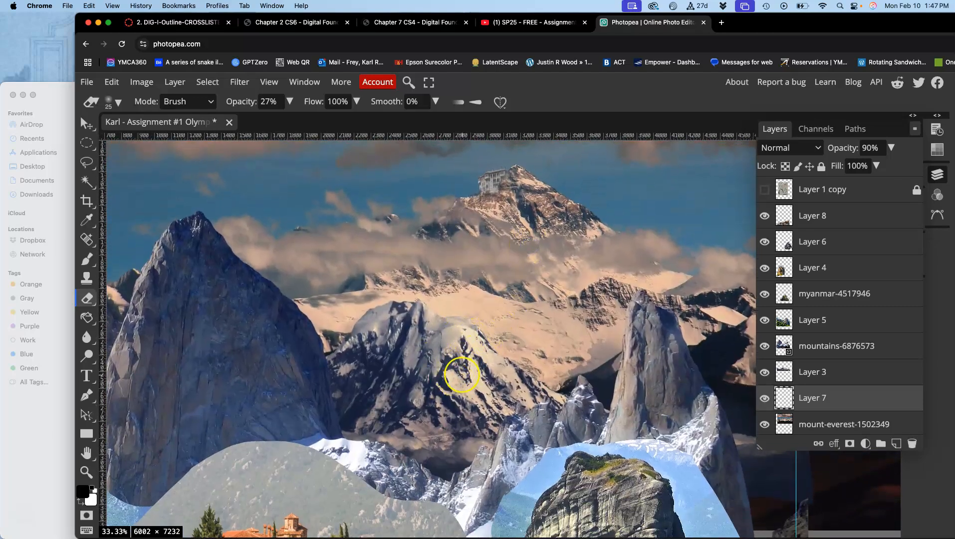
left_click(767, 373)
left_click(767, 373)
left_click(792, 370)
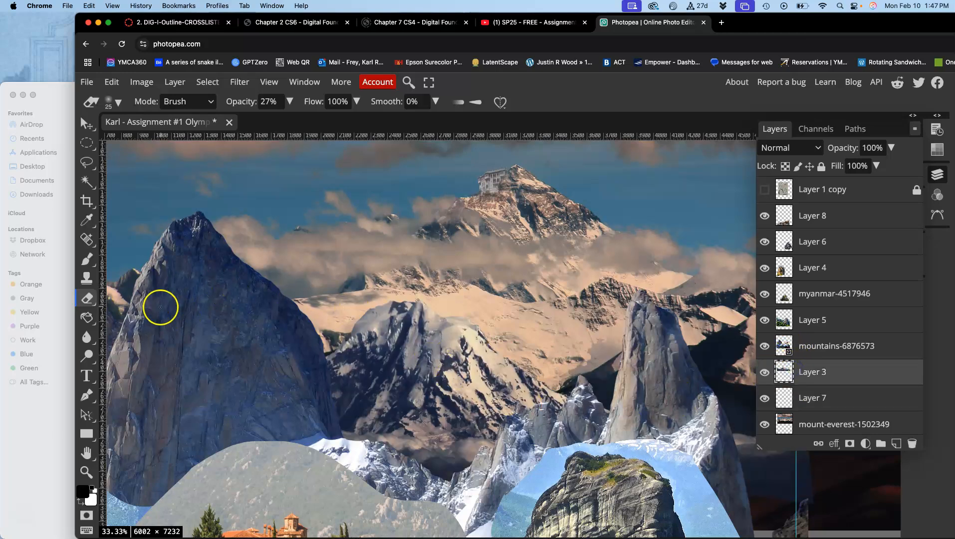
- Dodge Layer 3's central peak and the ridge to its right with a 714 px brush, range Midtones at 20% exposure
left_click(87, 356)
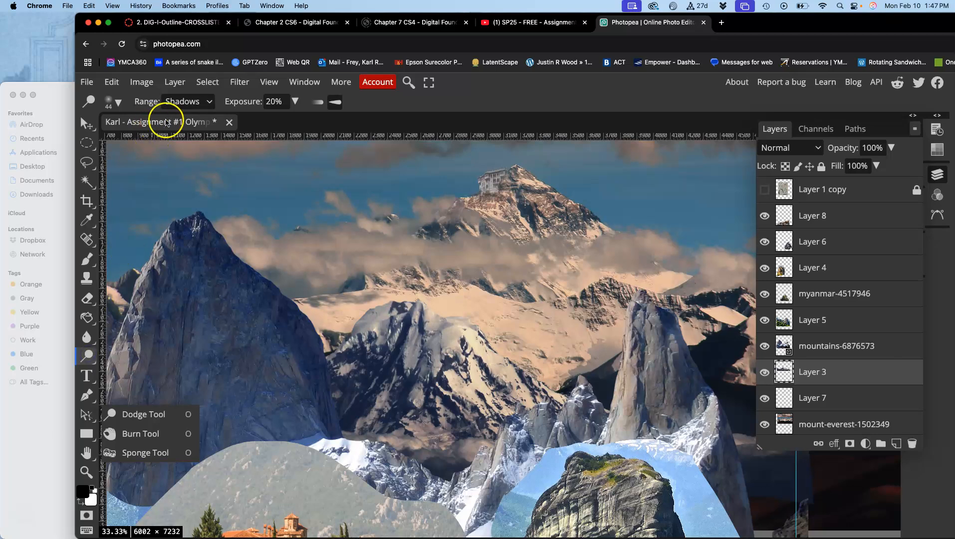
left_click(183, 101)
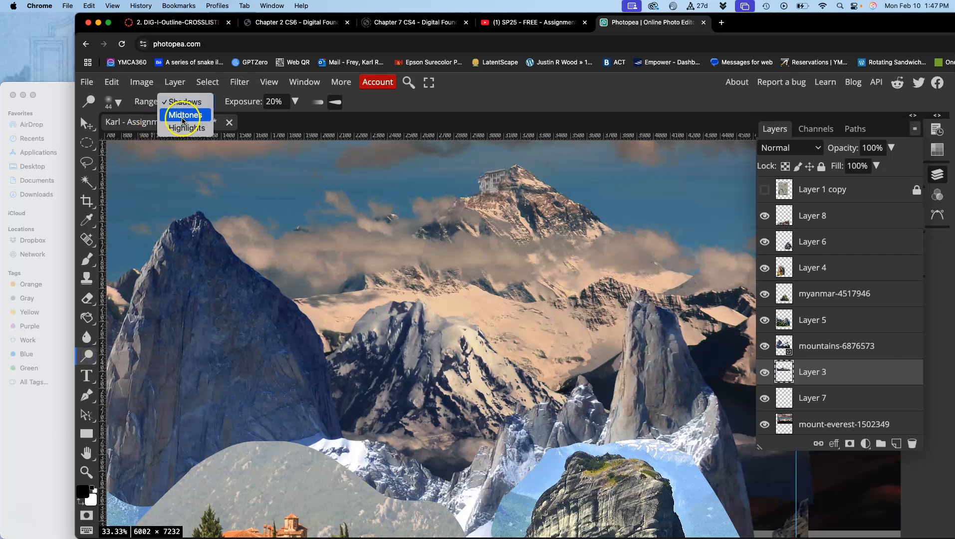
left_click(182, 117)
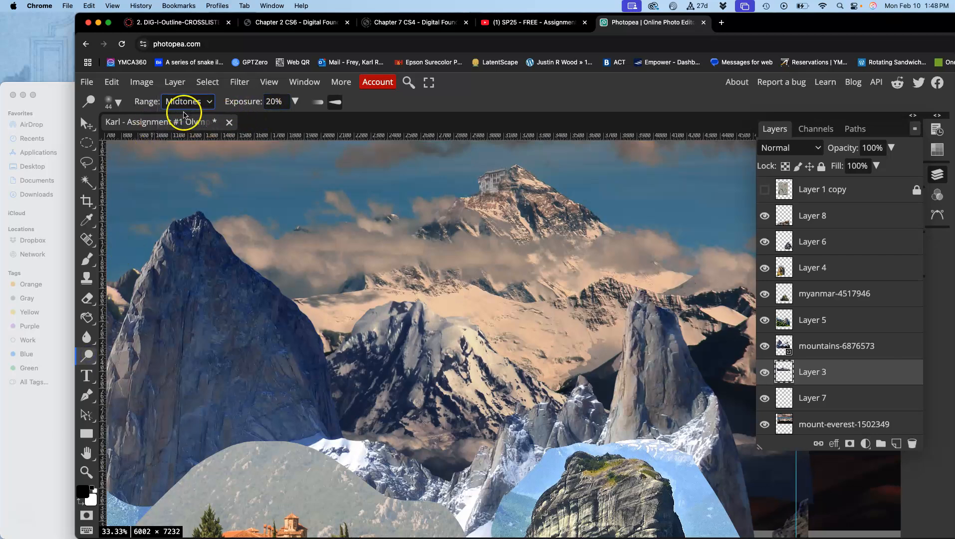
left_click(119, 102)
left_click_drag(194, 135, 240, 140)
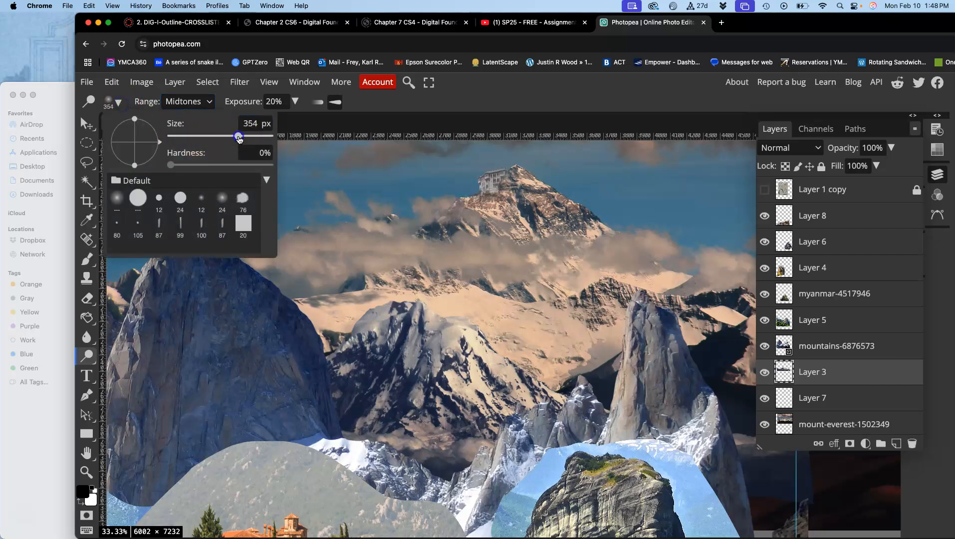
left_click(255, 147)
left_click(258, 140)
mouse_move(449, 309)
left_mouse_down()
mouse_move(369, 320)
mouse_move(418, 361)
mouse_move(390, 369)
mouse_move(452, 373)
left_mouse_up()
mouse_move(549, 413)
left_mouse_down()
mouse_move(581, 411)
mouse_move(551, 415)
mouse_move(609, 419)
left_mouse_up()
left_click(210, 106)
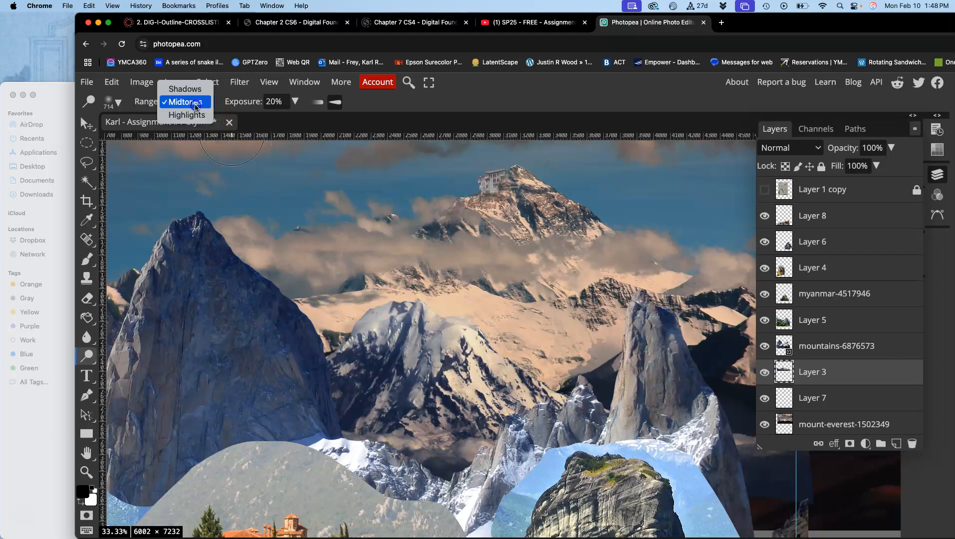
- Switch to the Burn tool and enlarge its brush to 416 px
left_click(89, 354)
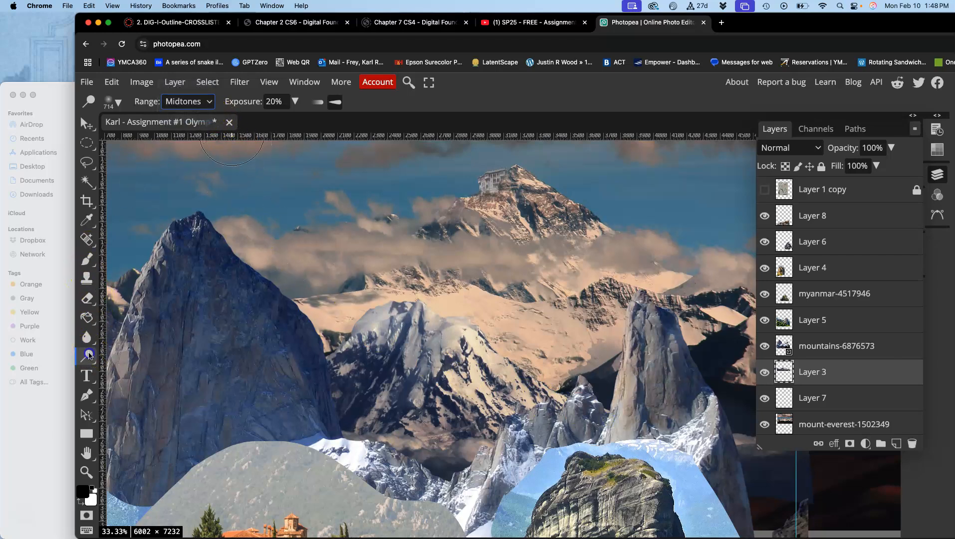
right_click(91, 355)
left_click(133, 432)
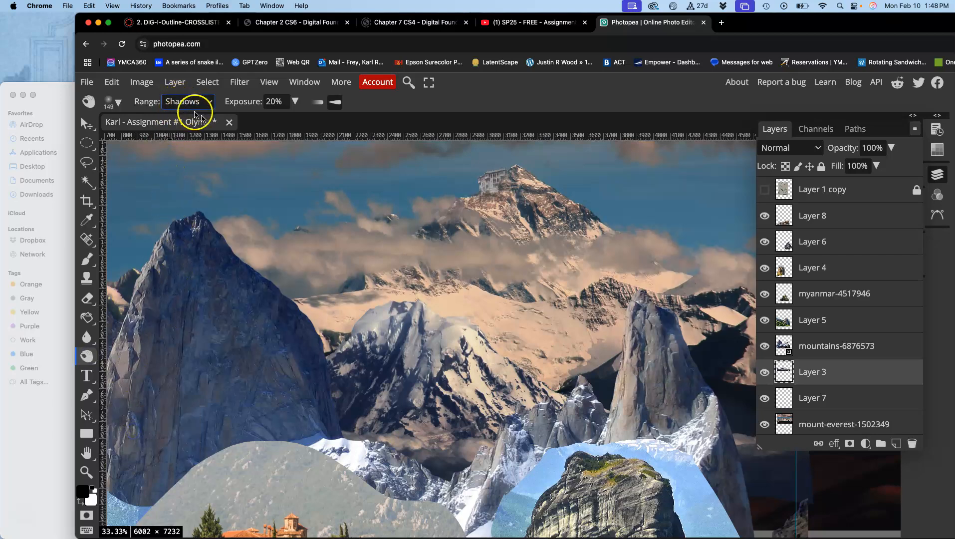
left_click(118, 102)
- Try burning the central peak's left slope with the range set to Shadows, and undo the stroke
left_click_drag(353, 361, 358, 406)
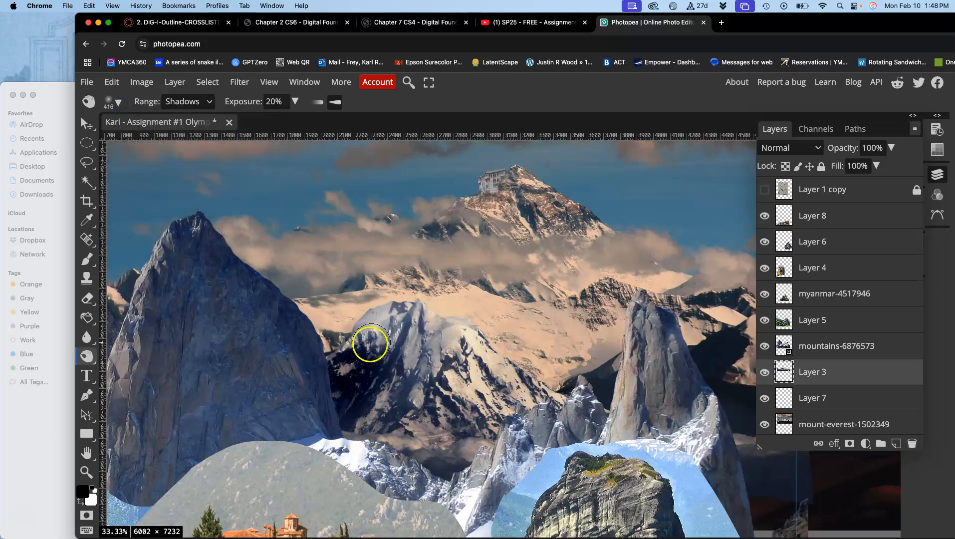
key("super+z")
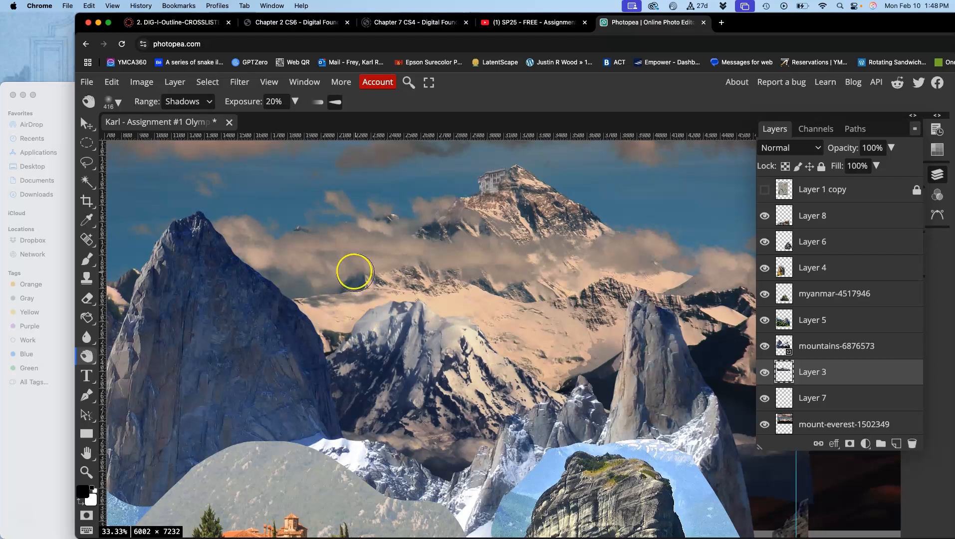
- Set the Burn range to Midtones and darken the central peak's left slope and lower face on Layer 3
left_click(192, 102)
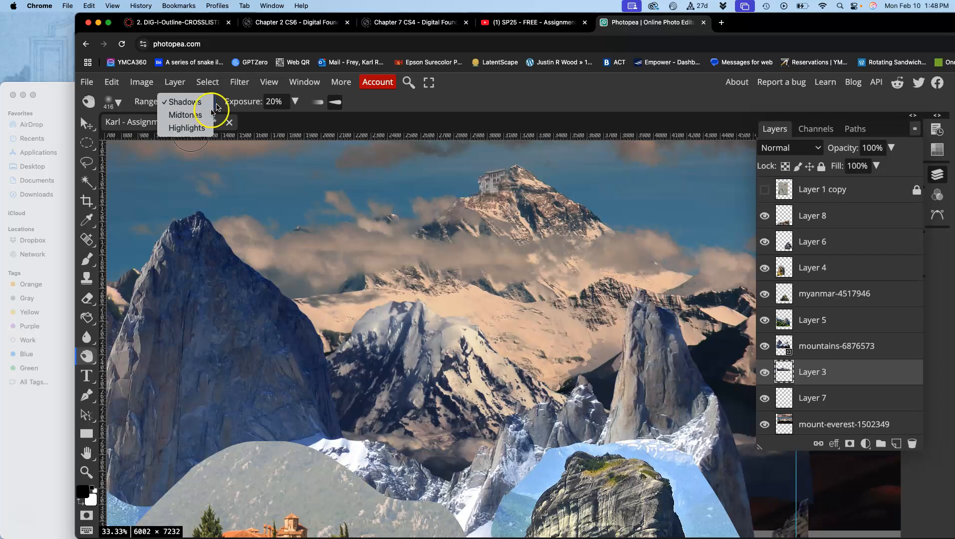
left_click(189, 116)
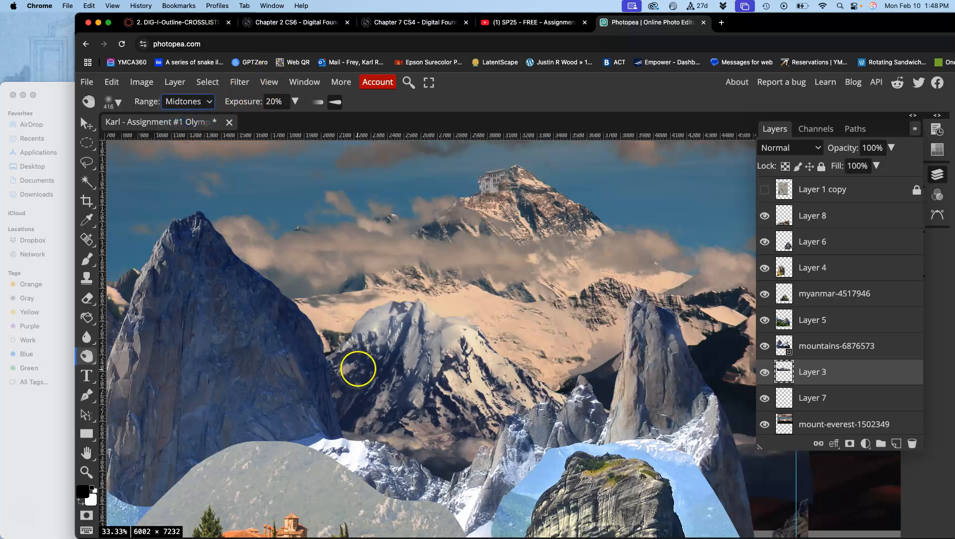
left_click(439, 427)
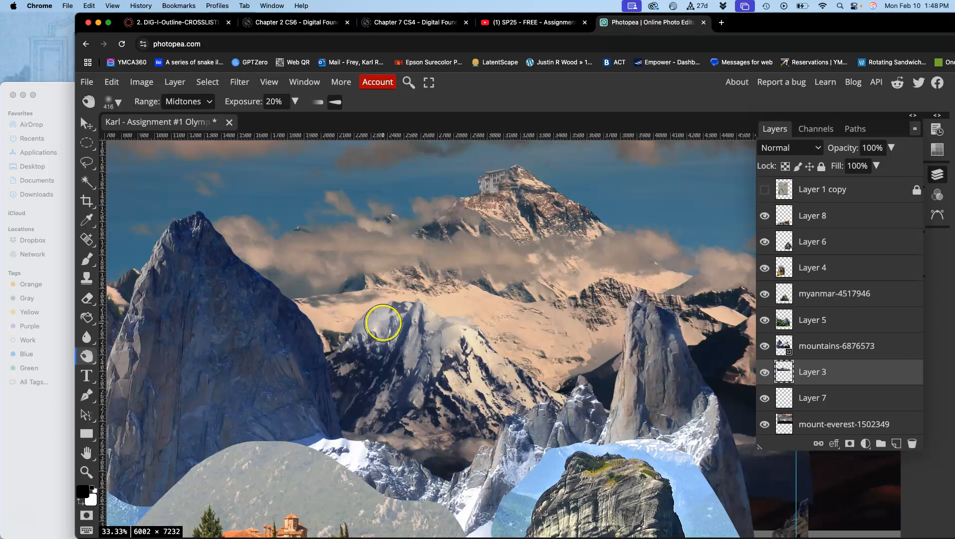
- Burn further shading into the summit, left slope and base of Layer 3's central peak with the 416 px brush at 20% exposure
left_click_drag(358, 339, 354, 340)
left_click_drag(391, 307, 360, 404)
left_click_drag(417, 319, 429, 330)
left_click(453, 405)
left_click_drag(482, 463, 454, 454)
mouse_move(387, 437)
left_mouse_down()
mouse_move(399, 435)
mouse_move(460, 473)
left_mouse_up()
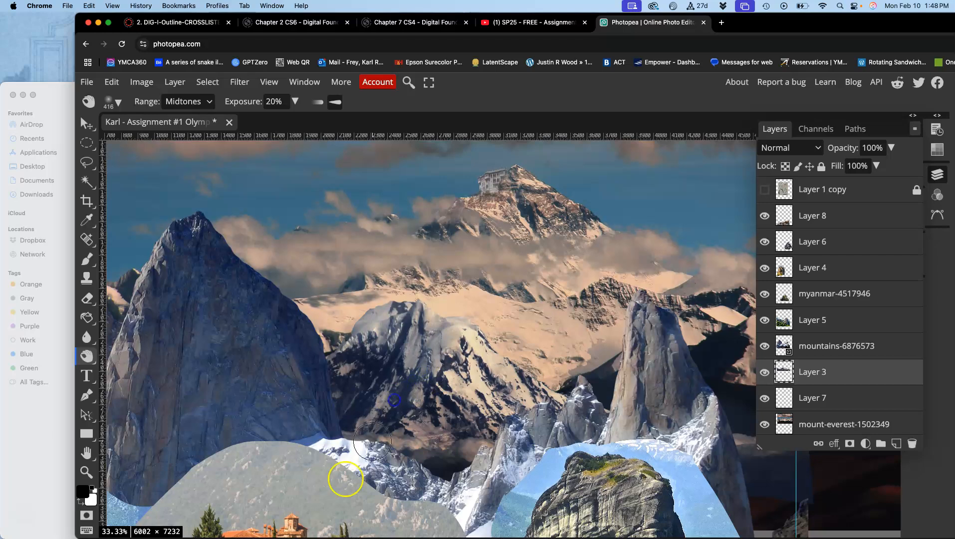
left_click(450, 308)
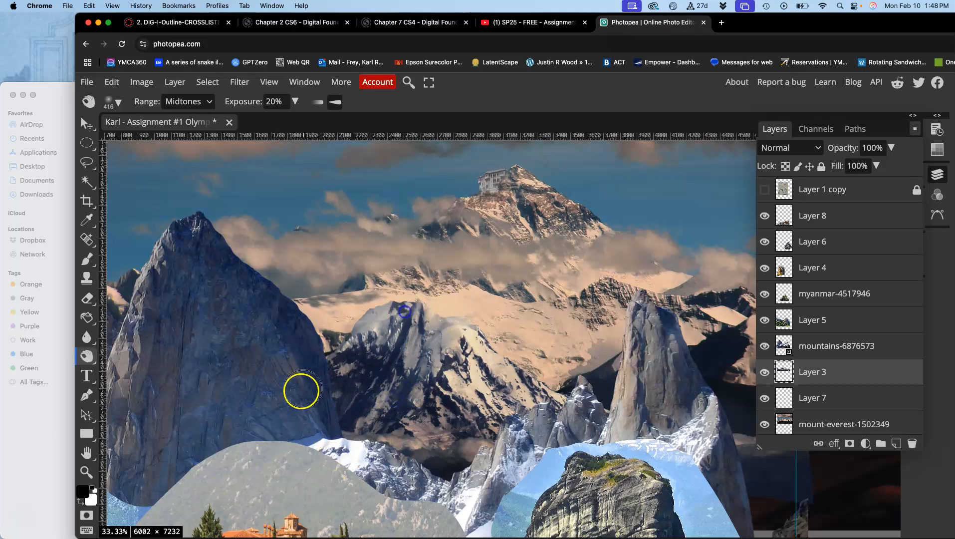
- Dodge the central peak's upper face and right-hand ridge on Layer 3 with the 714 px brush, Midtones at 20% exposure
left_click(88, 356)
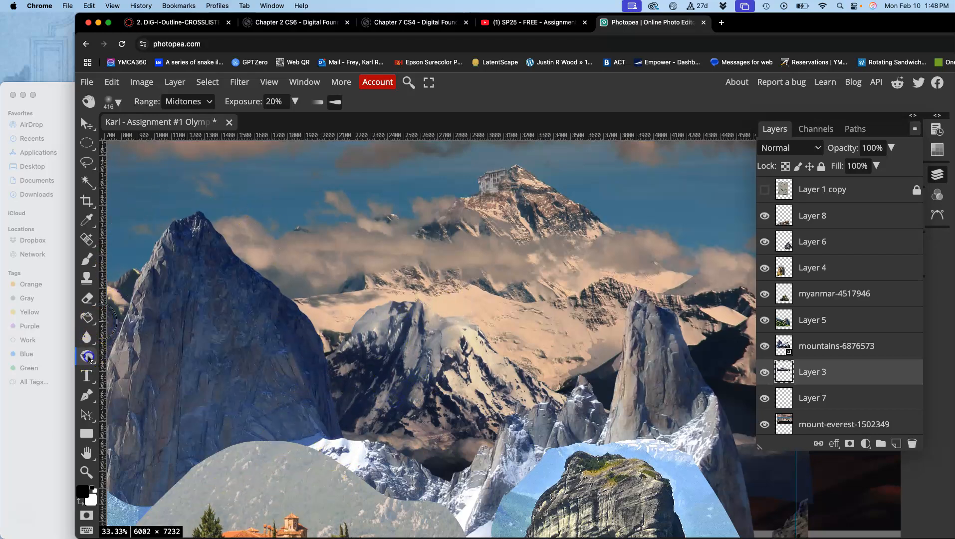
left_click(132, 420)
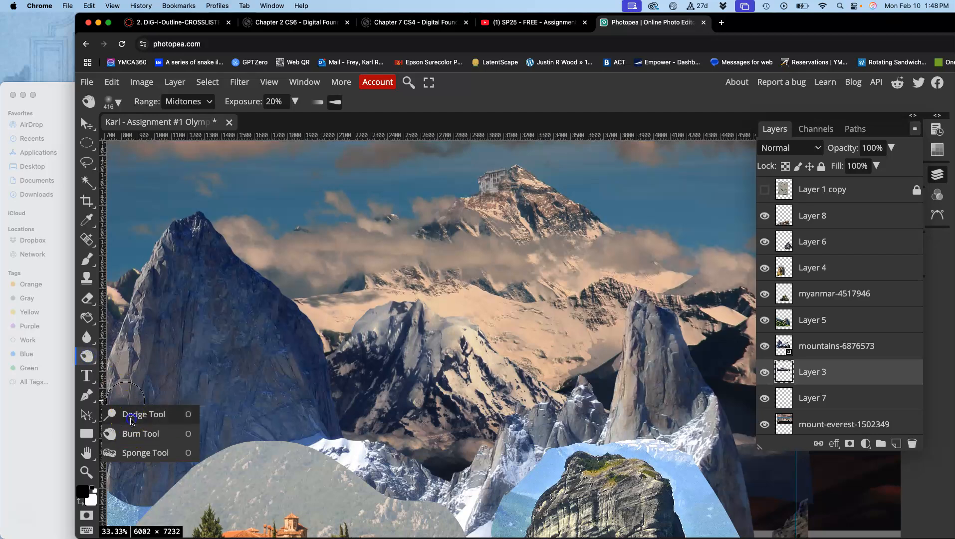
left_click(430, 340)
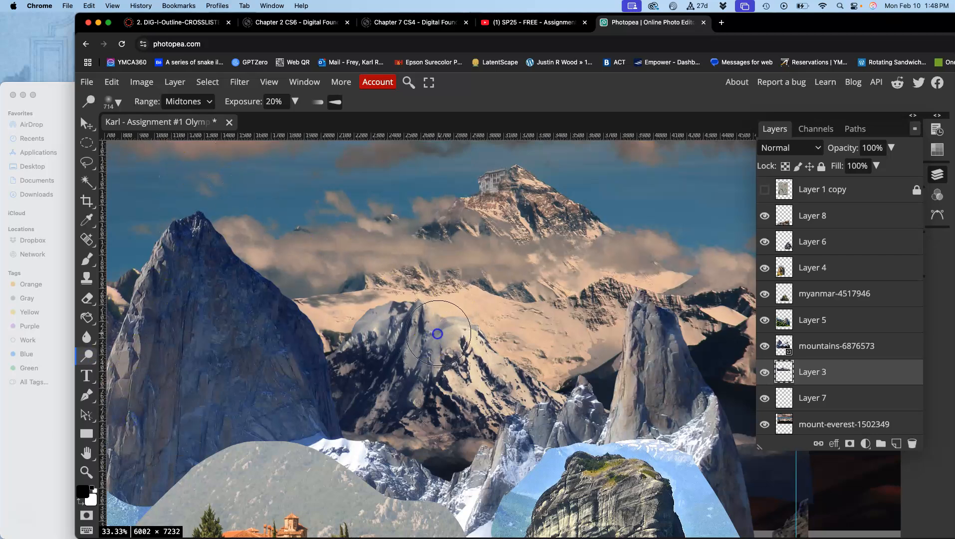
mouse_move(445, 332)
left_mouse_down()
mouse_move(386, 321)
mouse_move(352, 335)
left_mouse_up()
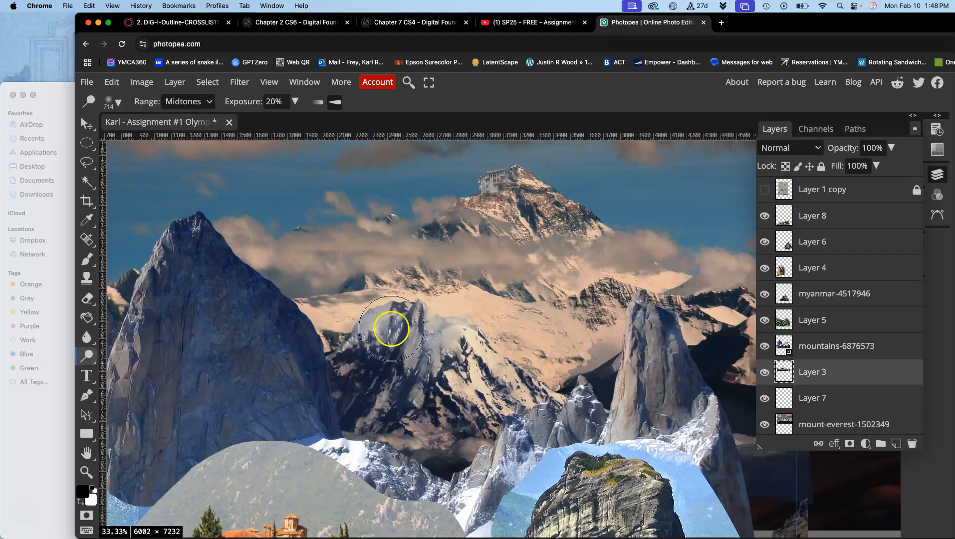
left_click_drag(495, 329, 534, 374)
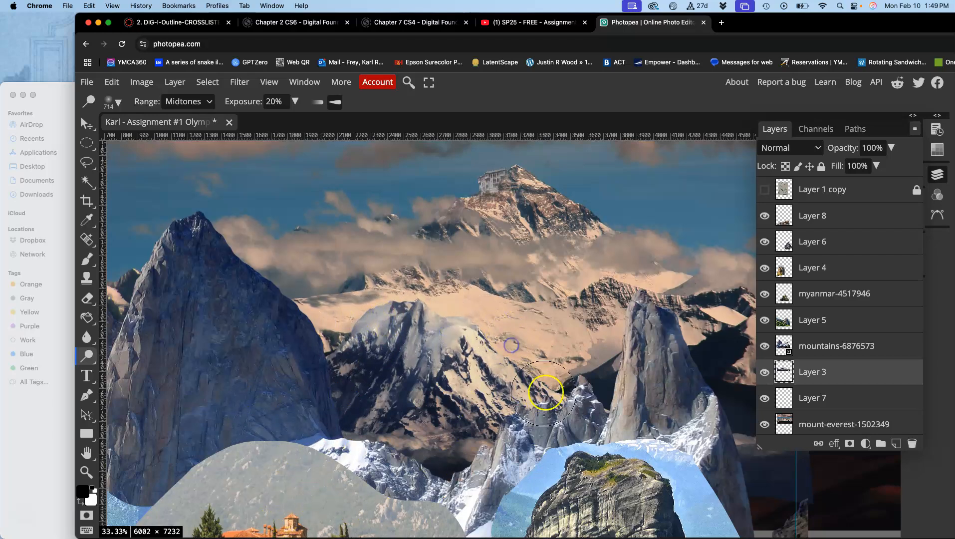
- Select the mountains-6876573 layer and stretch it rightward with Free Transform to 133.12% width, keeping the height at 121.25%
scroll(559, 347, "down", 2)
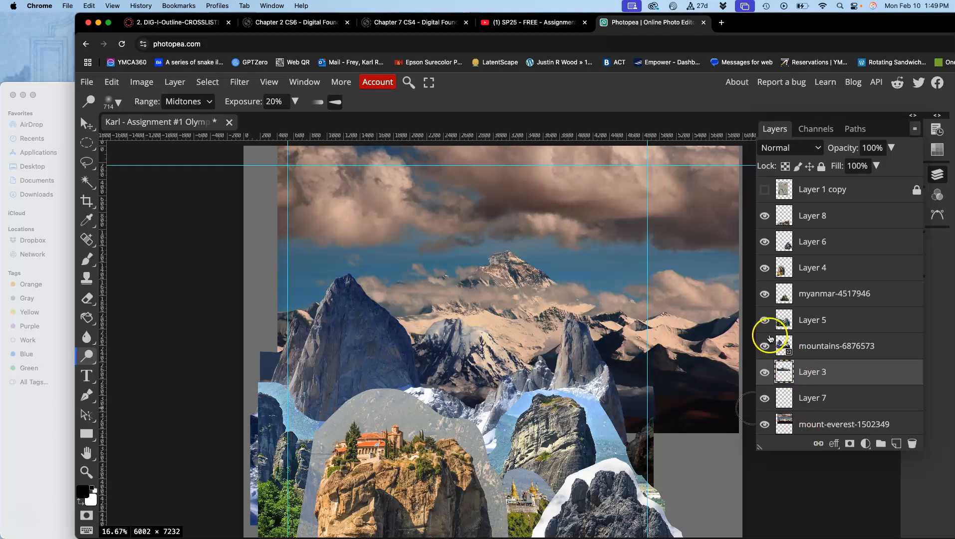
left_click(765, 347)
left_click(766, 348)
left_click(803, 346)
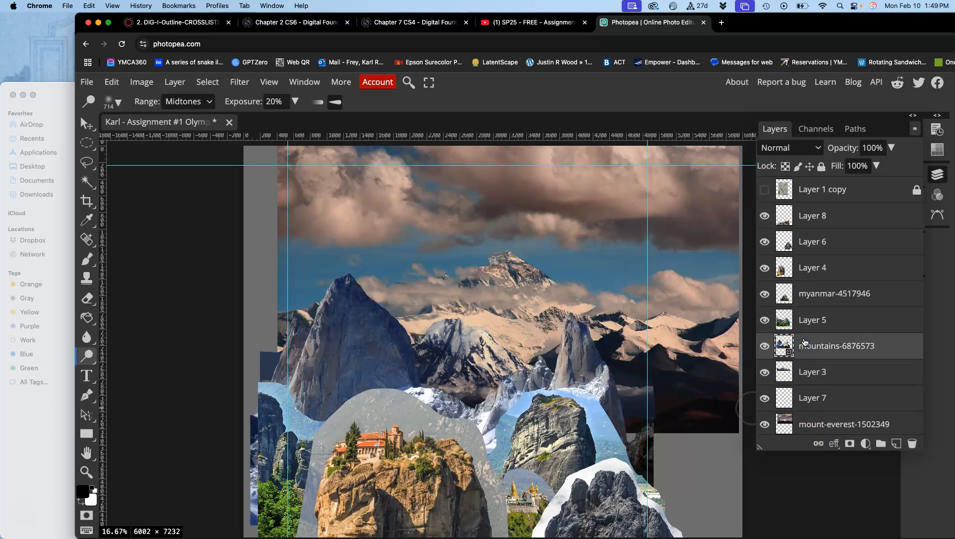
key("alt+super+t")
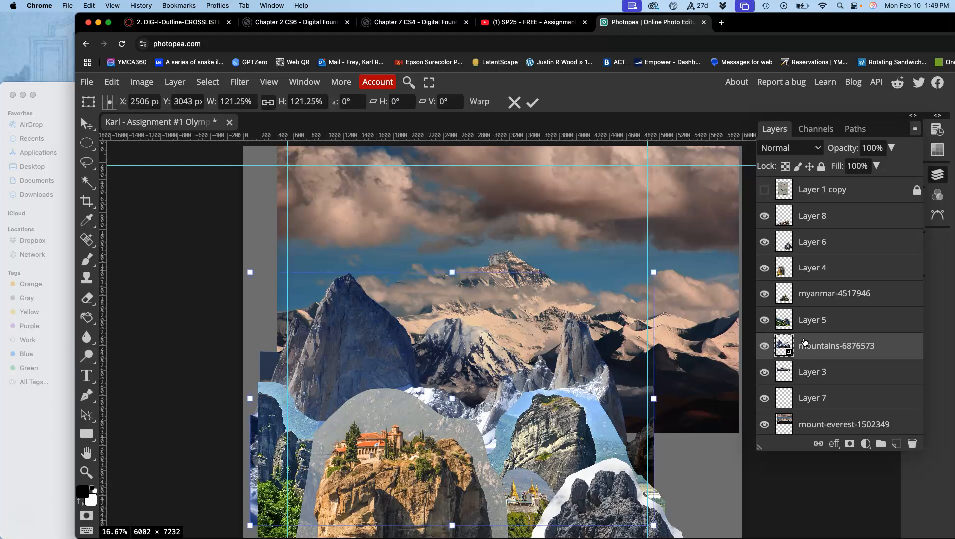
left_click(652, 405)
left_click_drag(654, 402, 693, 397)
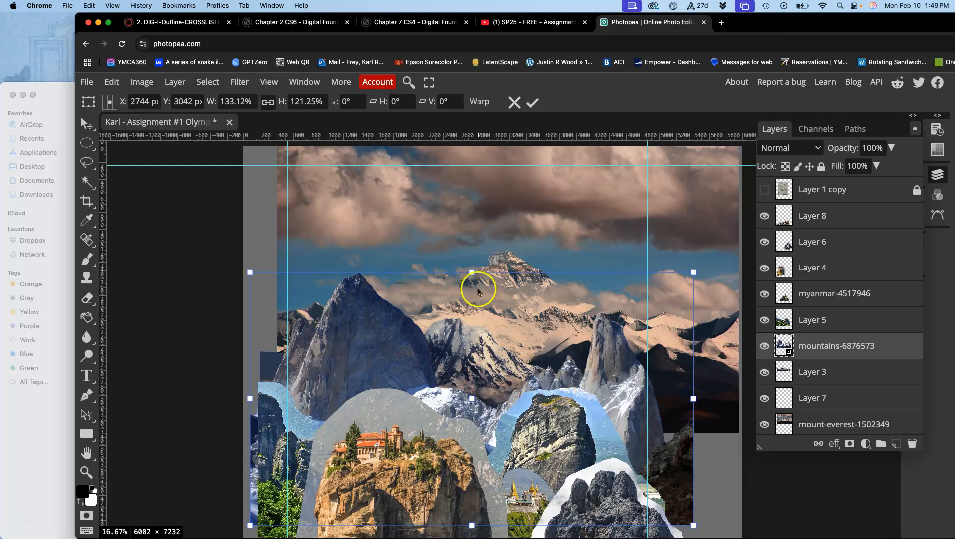